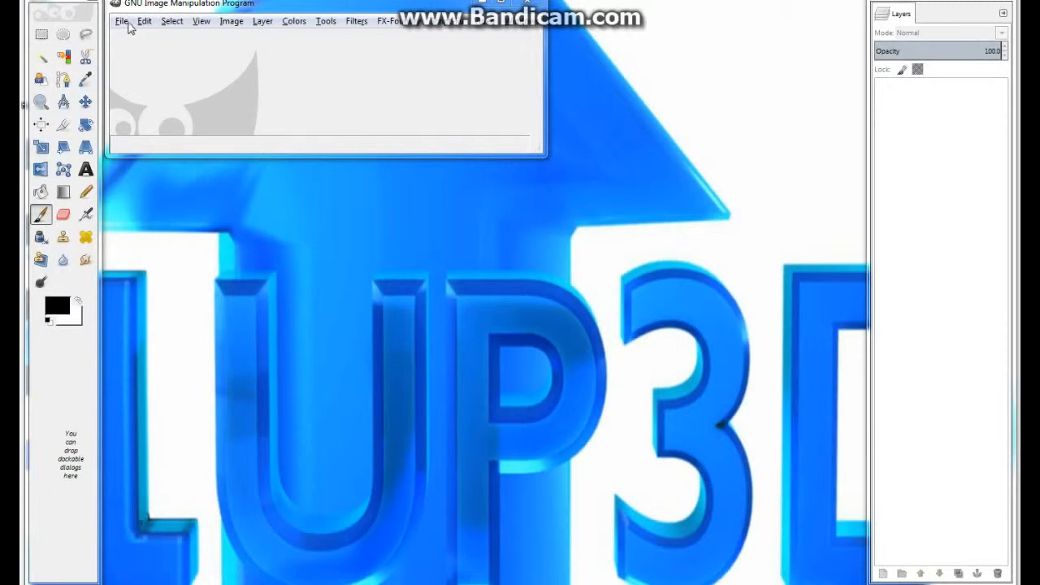
Create a new 1000 × 1000 px image filled with transparency and enlarge its window.
left_click(121, 21)
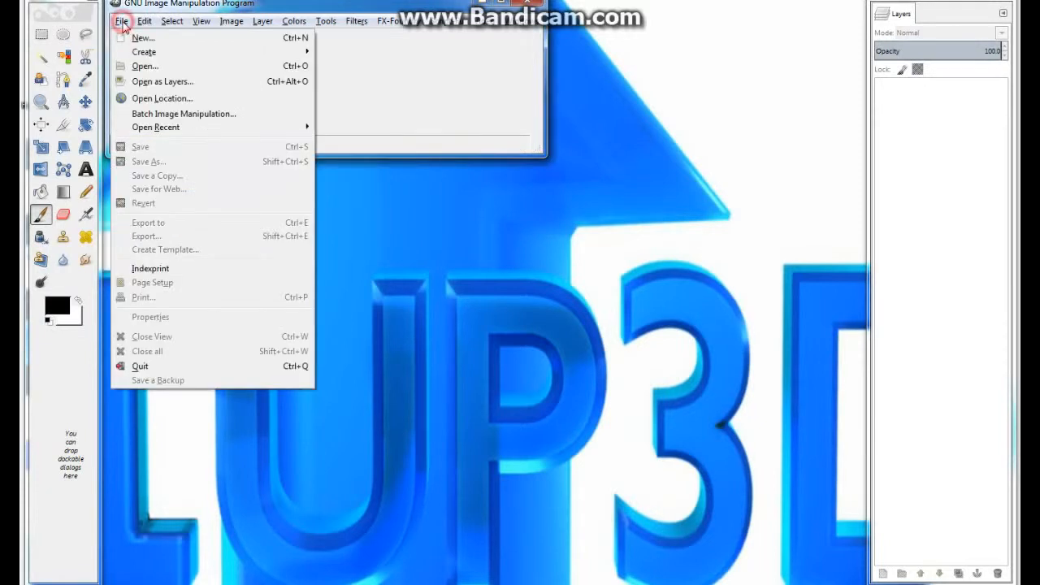
left_click(134, 41)
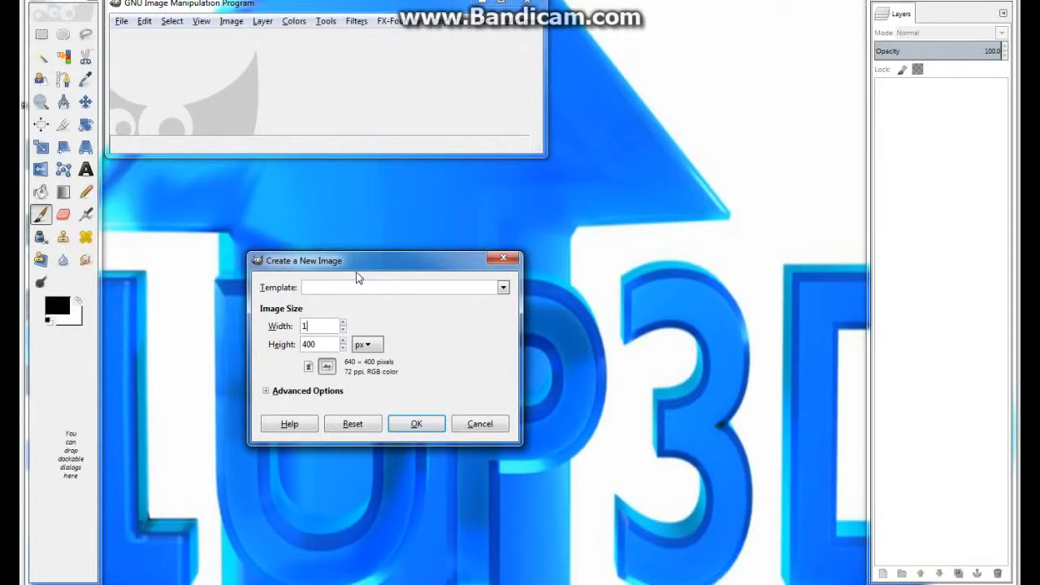
left_click(321, 344)
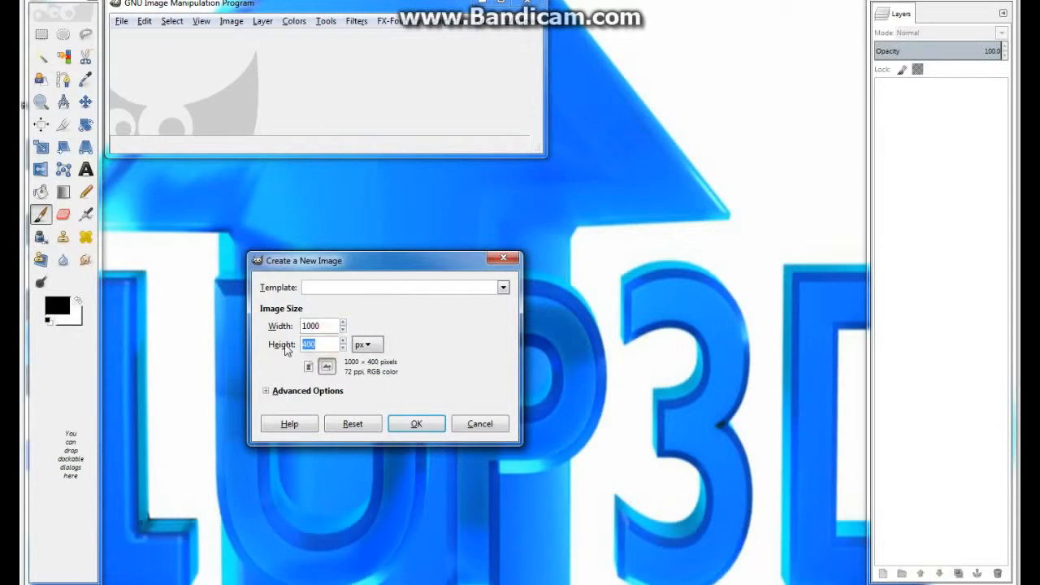
left_click(266, 391)
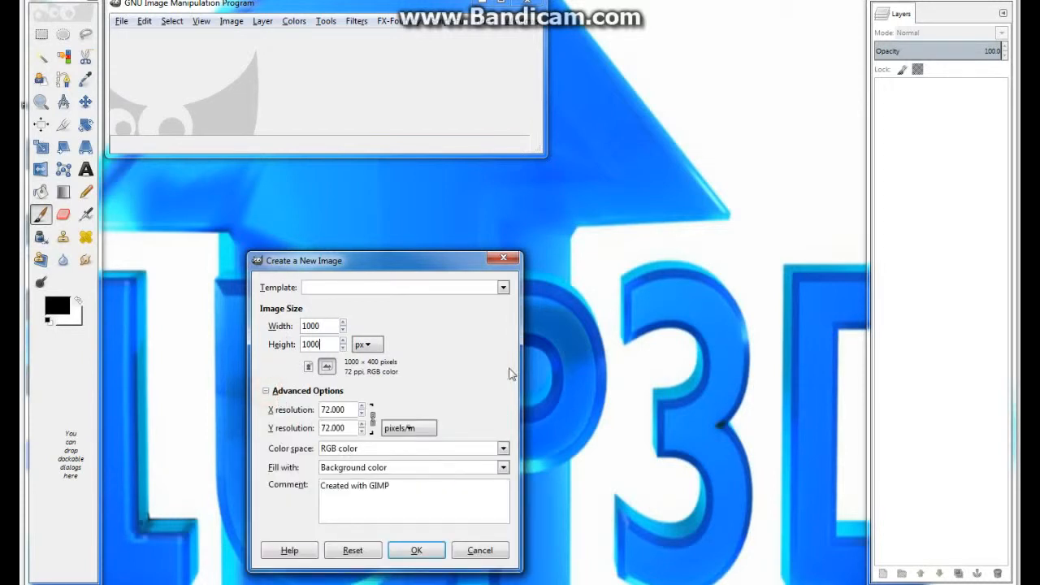
left_click(998, 2)
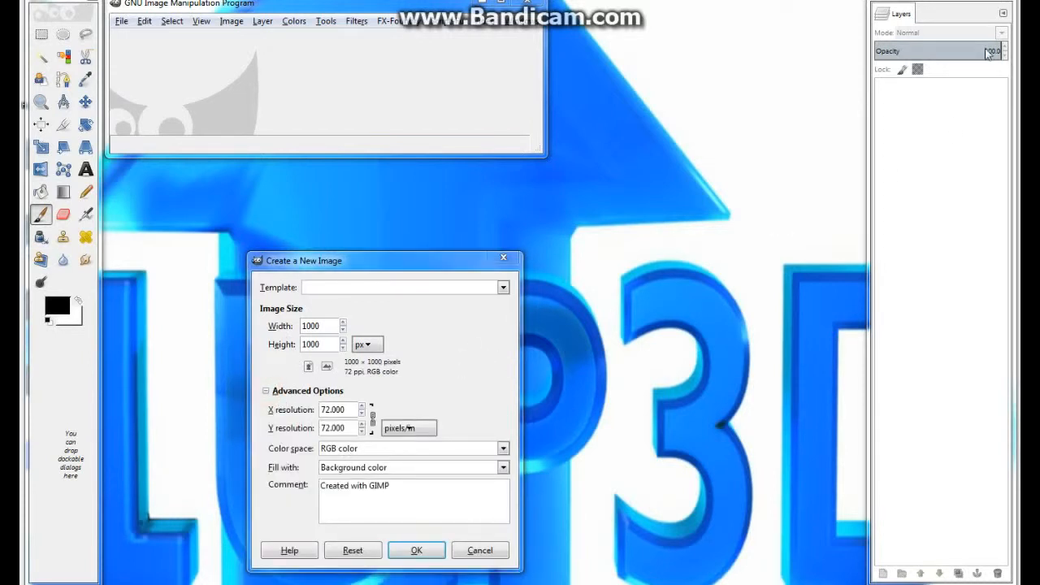
left_click(502, 469)
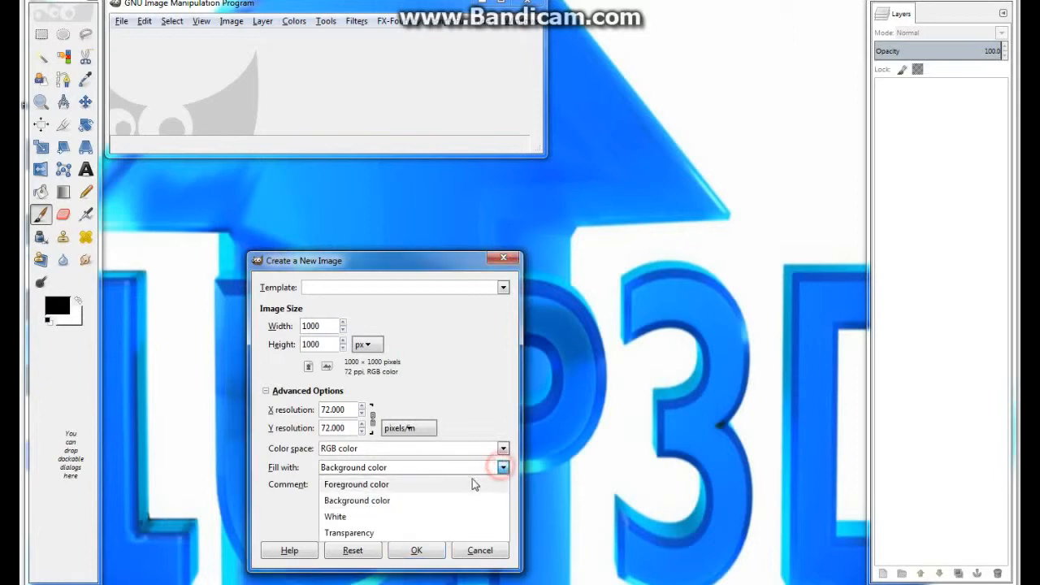
left_click(382, 533)
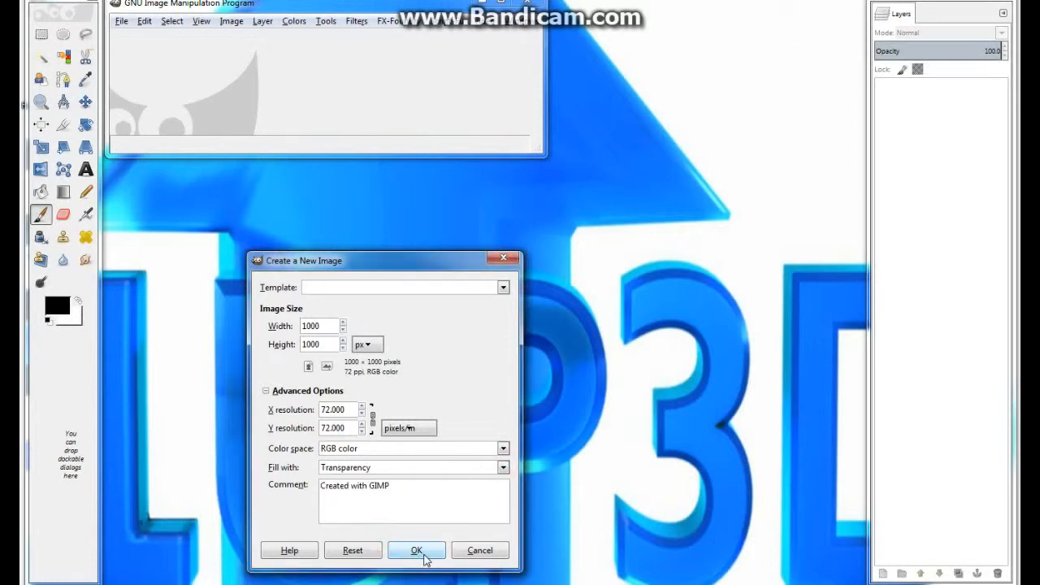
left_click(424, 558)
left_click_drag(600, 538, 851, 579)
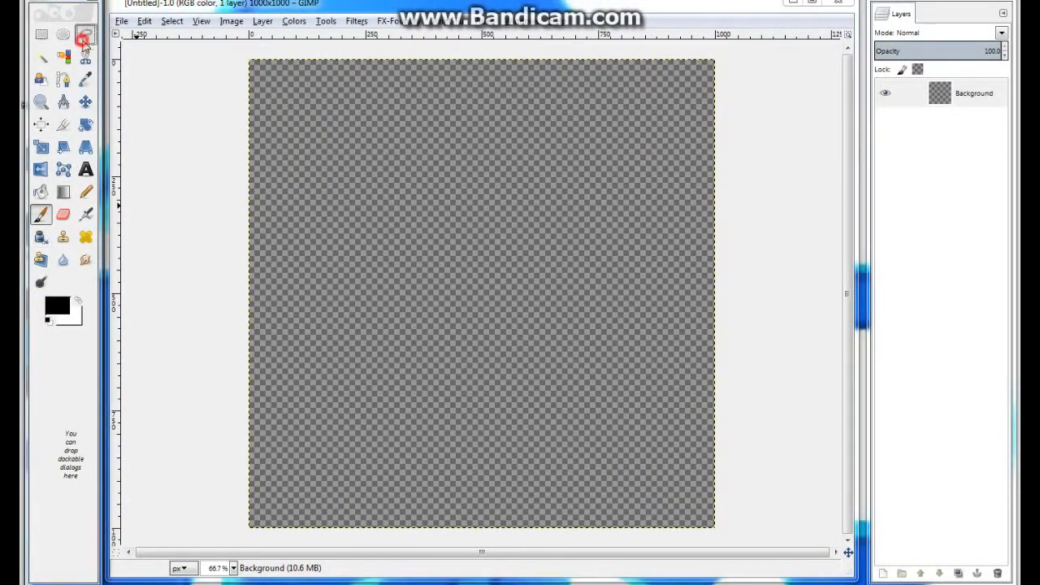
Choose the Paintbrush tool and set its brush size to 15.
left_click(85, 34)
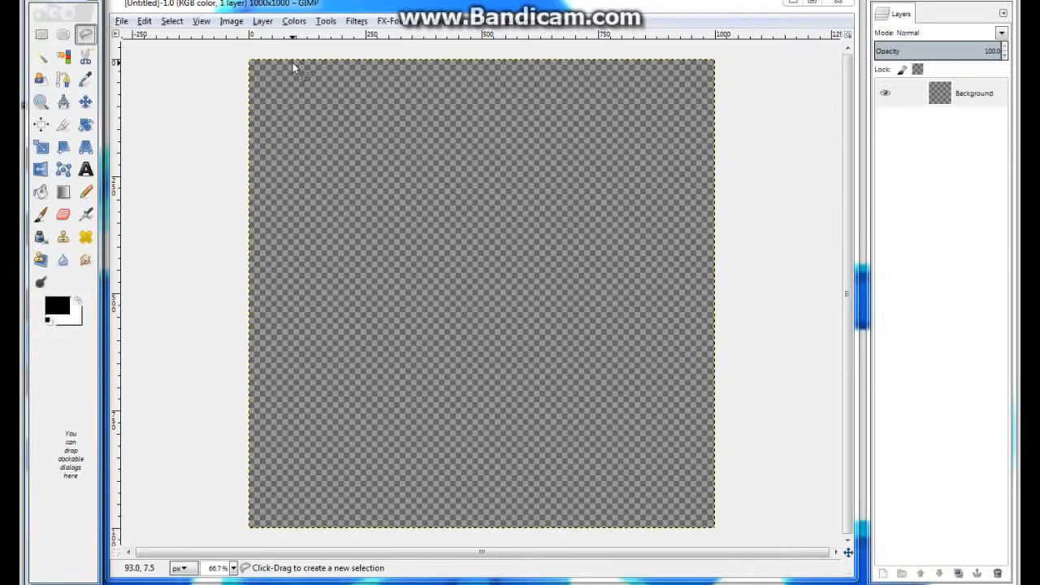
left_click(41, 214)
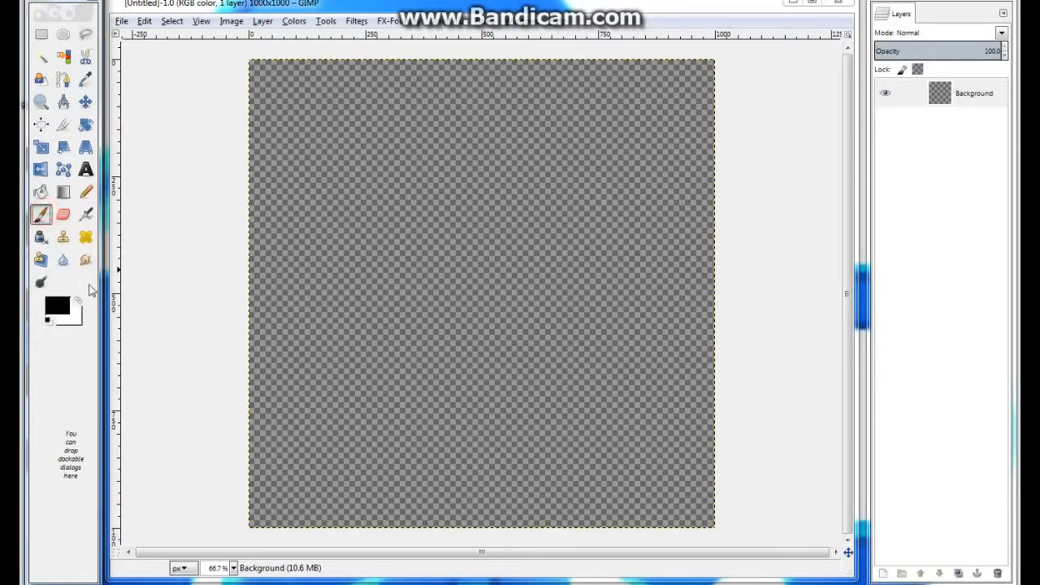
double_click(40, 213)
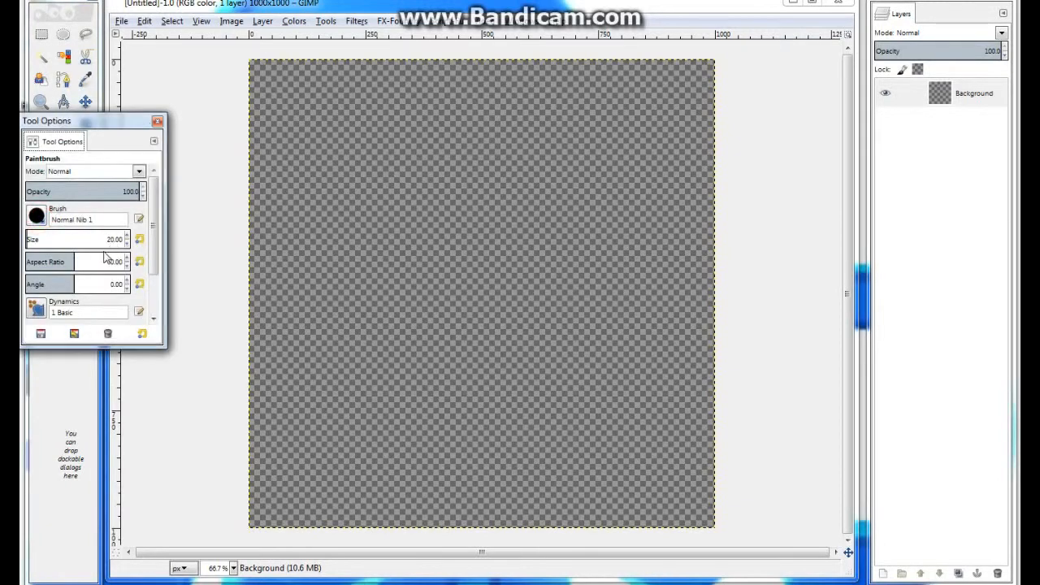
double_click(114, 239)
type("15")
key("Return")
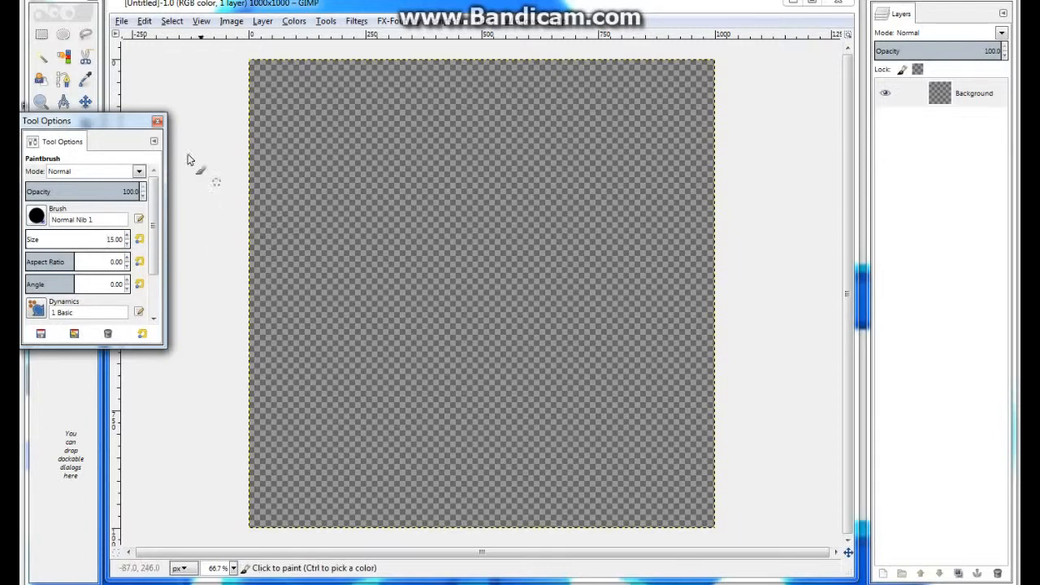
left_click(158, 122)
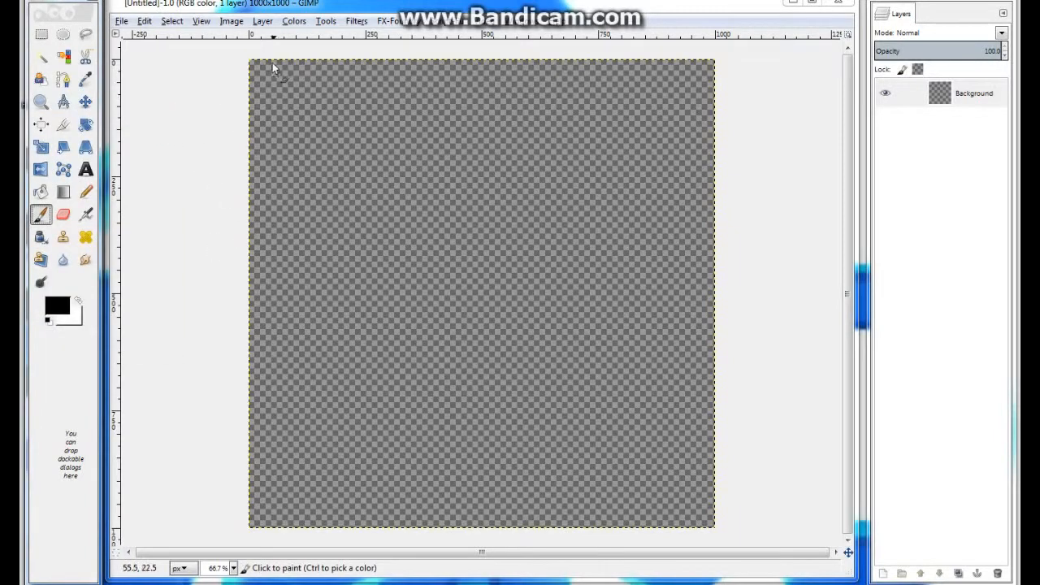
Paint irregular, closed black outlines in staggered rows across the whole canvas, leaving narrow gaps between the shapes.
left_click_drag(277, 53, 278, 112)
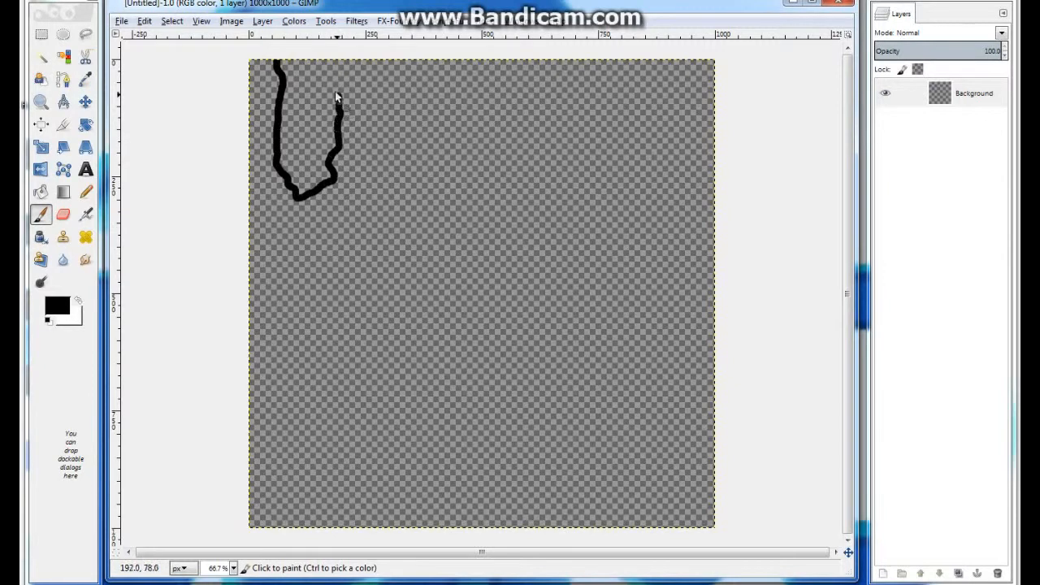
left_click_drag(336, 96, 310, 54)
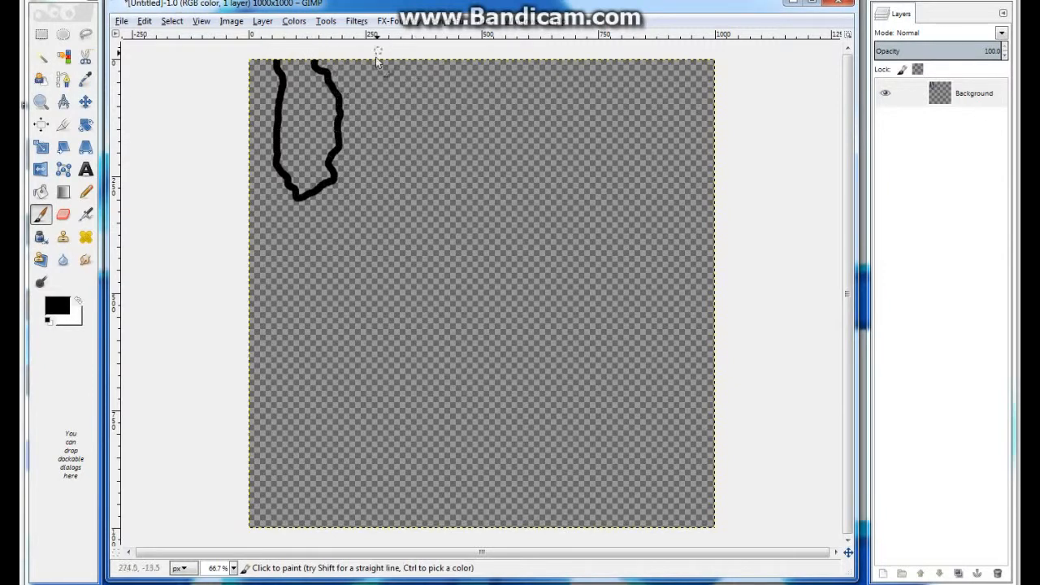
mouse_move(265, 59)
left_mouse_down()
mouse_move(263, 143)
mouse_move(237, 171)
mouse_move(263, 171)
left_mouse_up()
left_click_drag(294, 210, 311, 270)
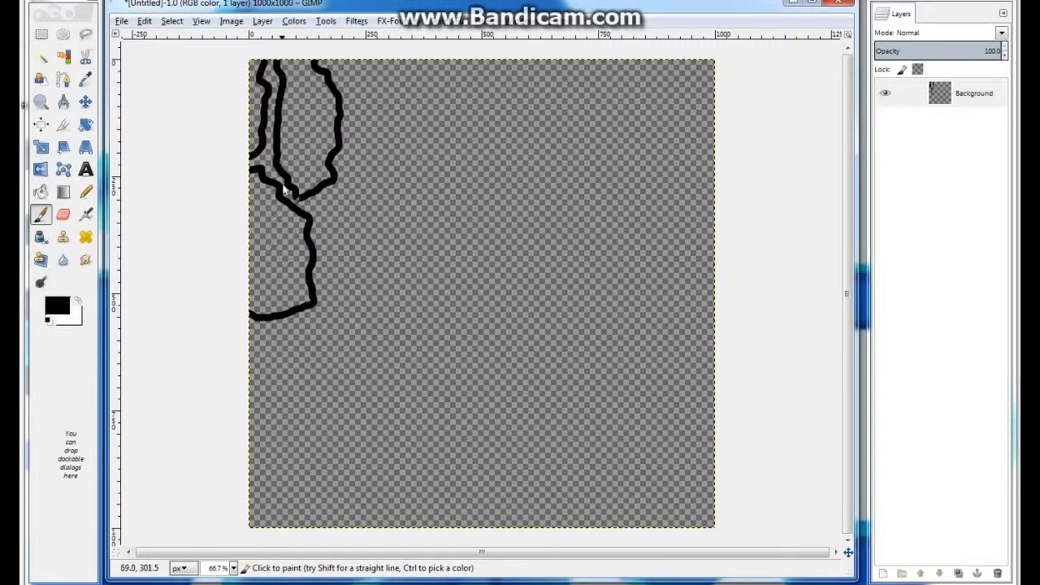
left_click_drag(354, 196, 321, 210)
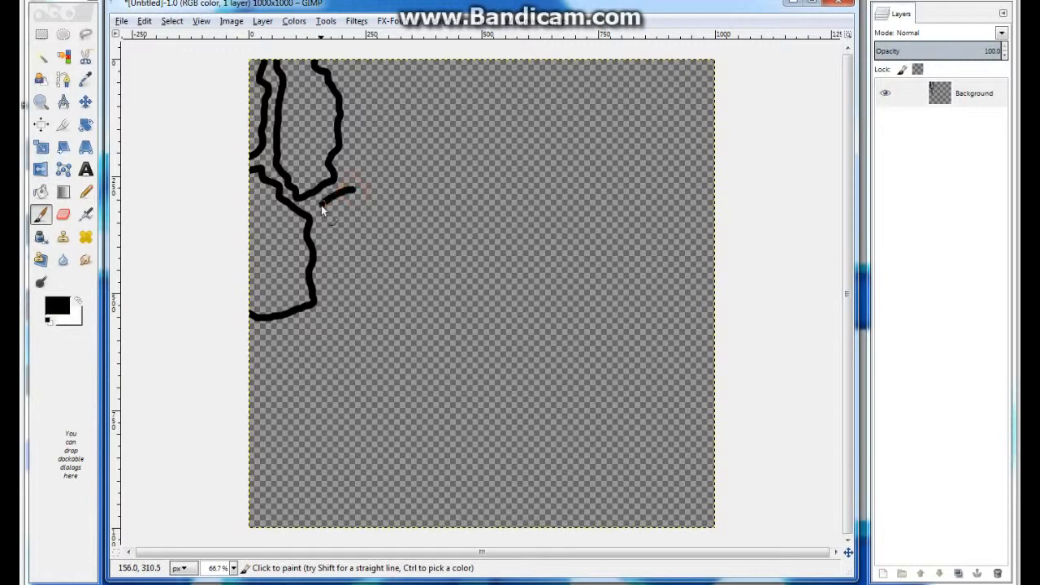
mouse_move(360, 320)
left_mouse_down()
mouse_move(371, 219)
mouse_move(352, 186)
mouse_move(368, 208)
mouse_move(351, 189)
left_mouse_up()
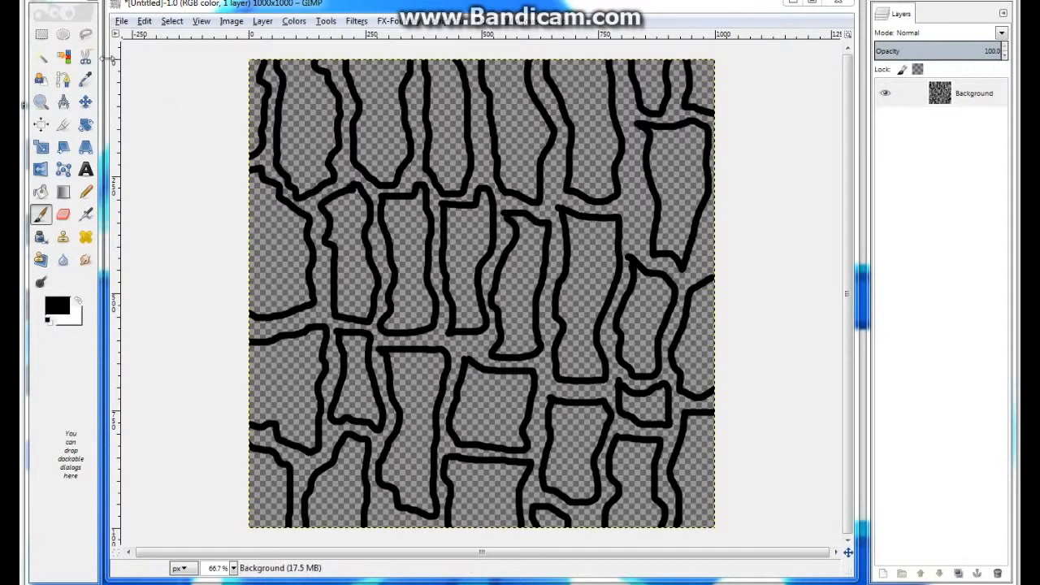
Fill the inside of every outlined shape on the canvas with black using Bucket Fill, keeping the gaps between them transparent.
left_click(41, 193)
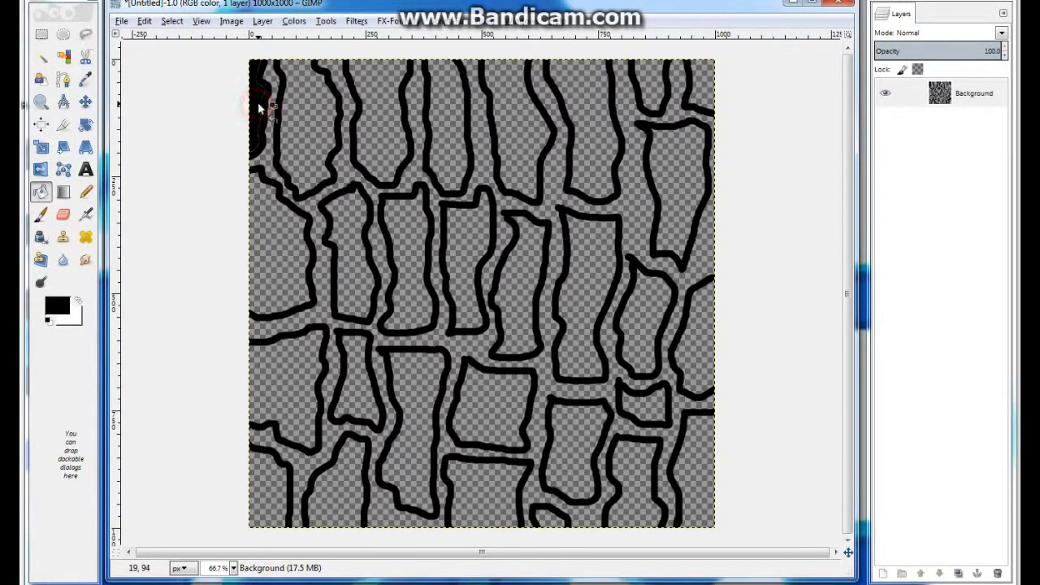
left_click(258, 104)
left_click(299, 112)
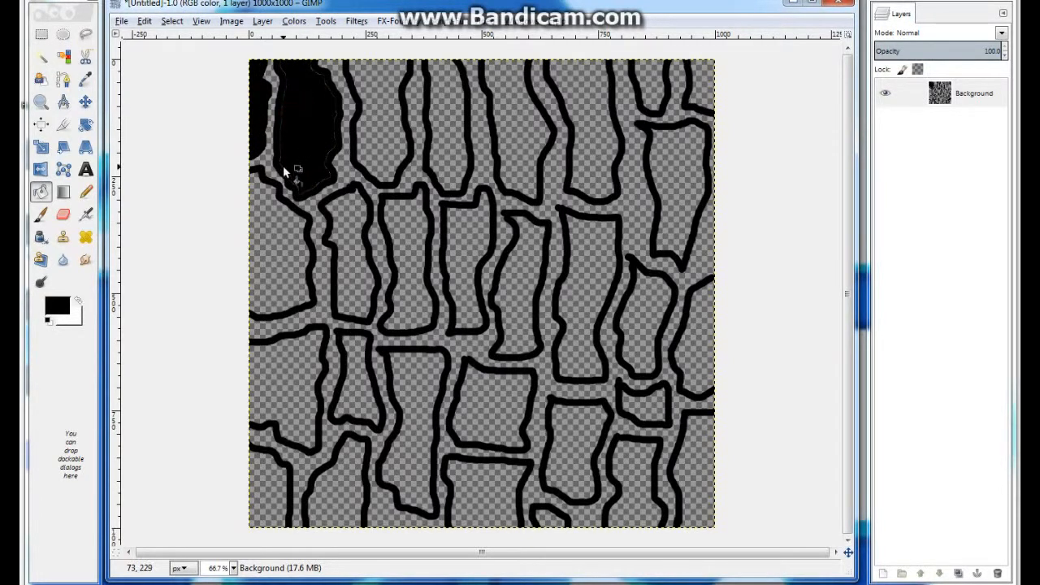
left_click(309, 123)
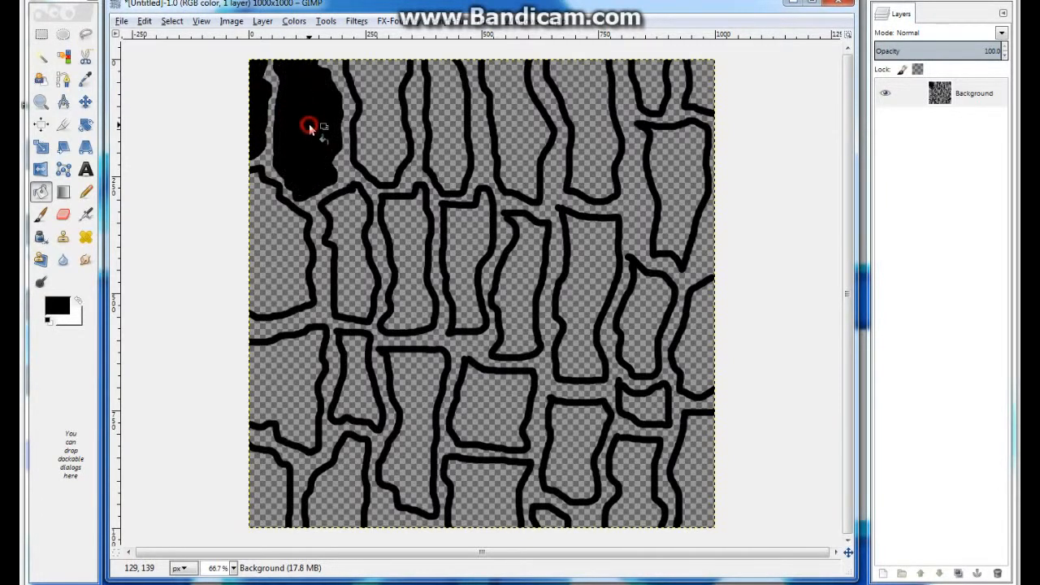
left_click(389, 116)
left_click(390, 115)
left_click(445, 128)
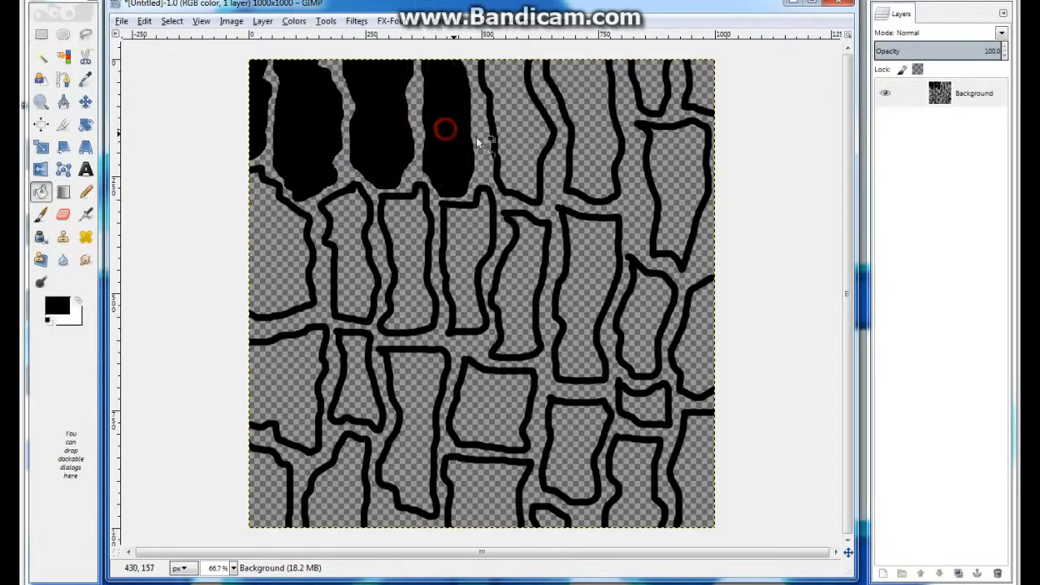
left_click(517, 139)
left_click(593, 128)
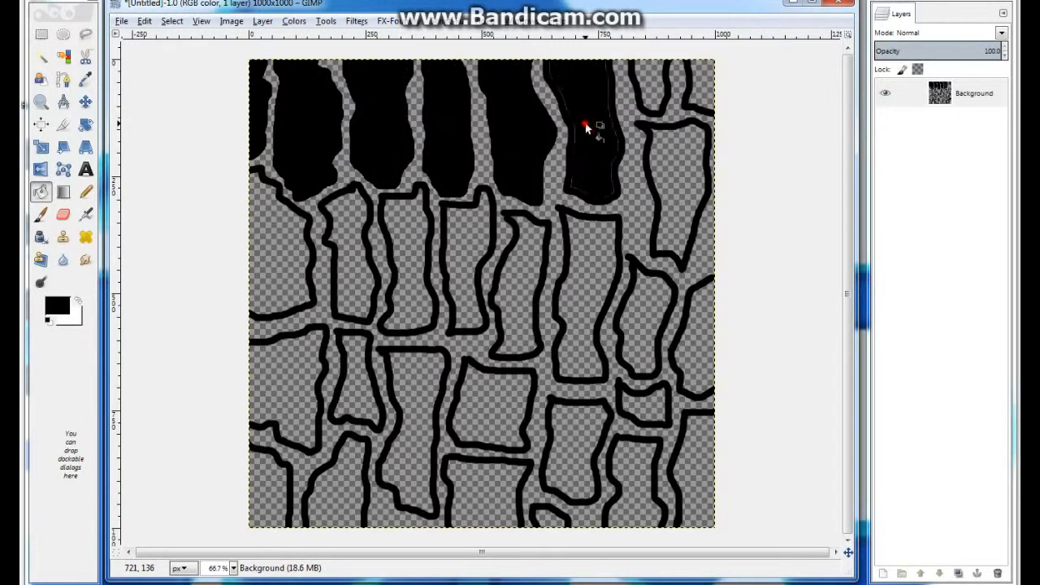
left_click(661, 157)
left_click(655, 92)
left_click(701, 86)
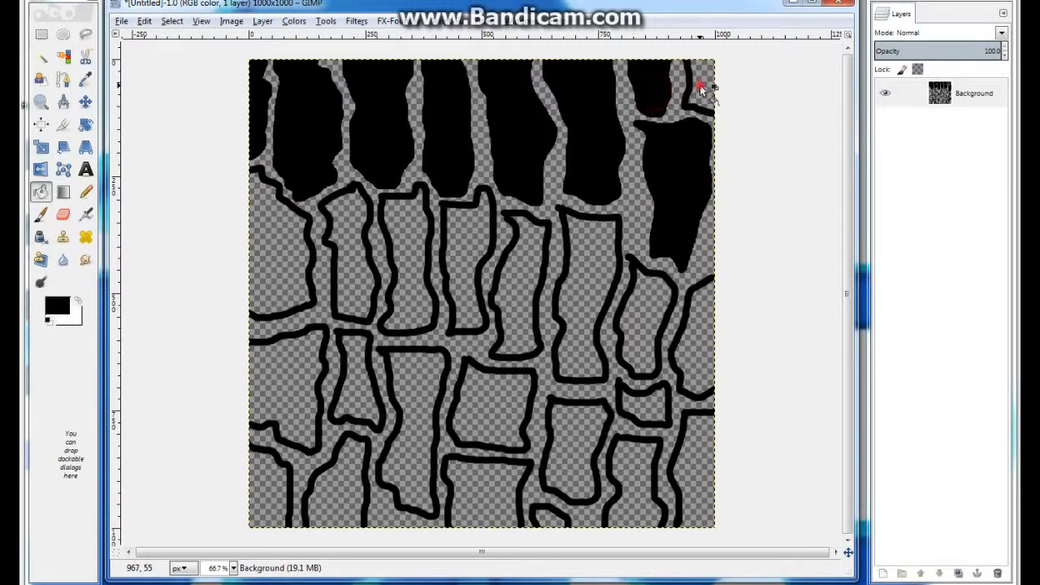
left_click(639, 302)
left_click(703, 355)
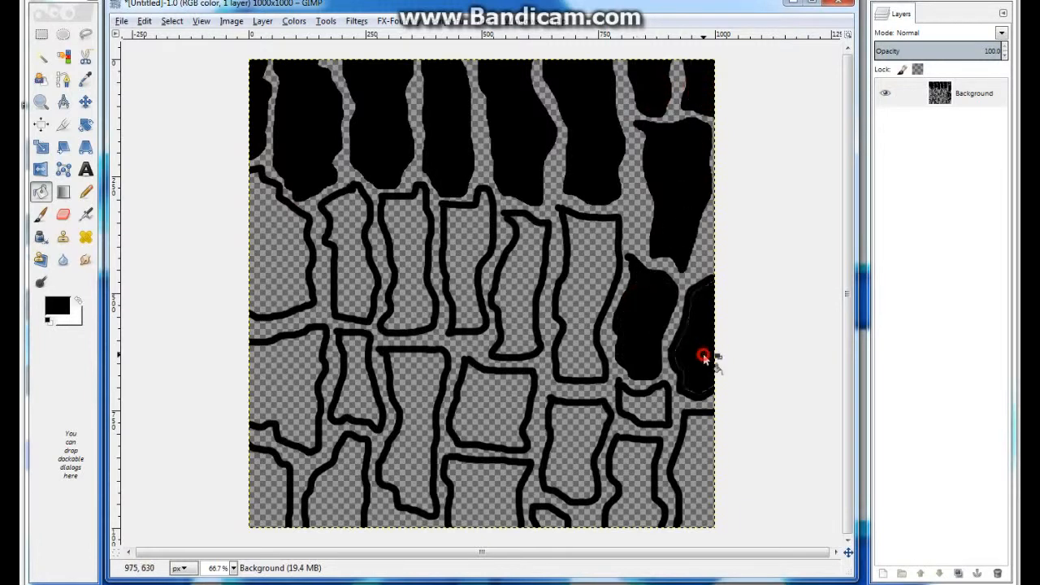
left_click(591, 291)
left_click(525, 286)
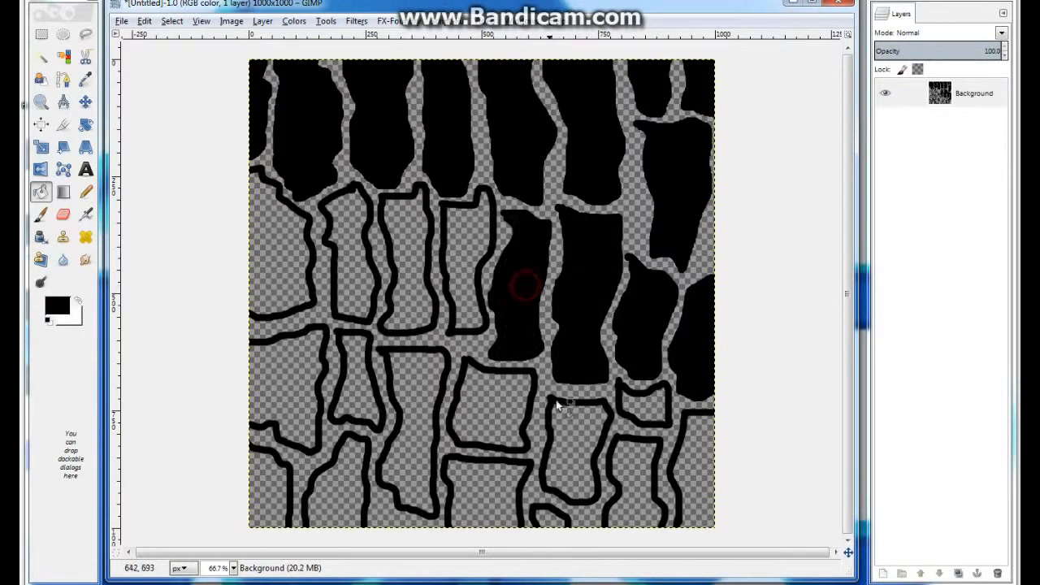
left_click(578, 453)
left_click(634, 400)
left_click(638, 470)
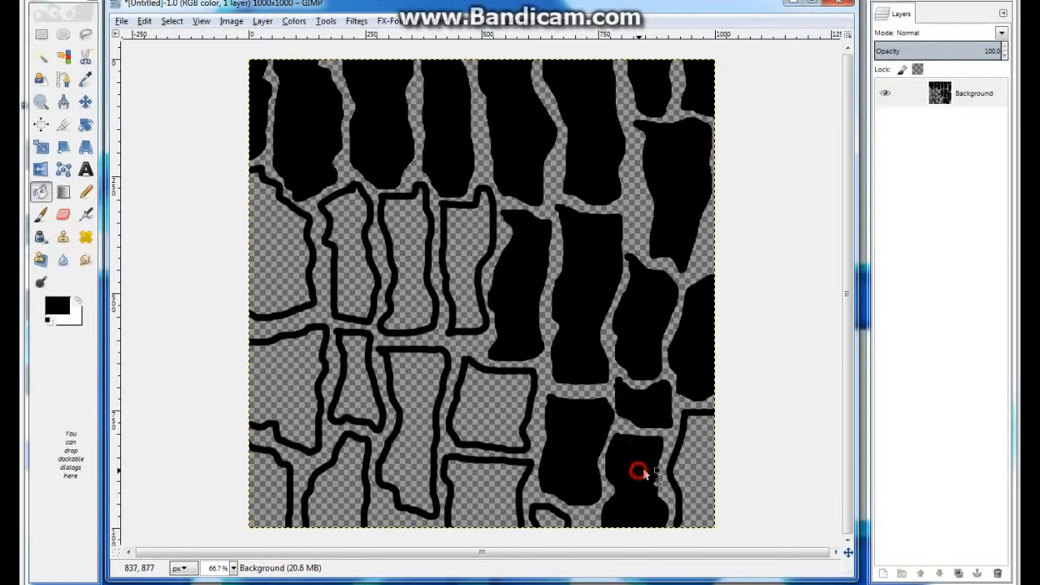
left_click(689, 456)
left_click(549, 520)
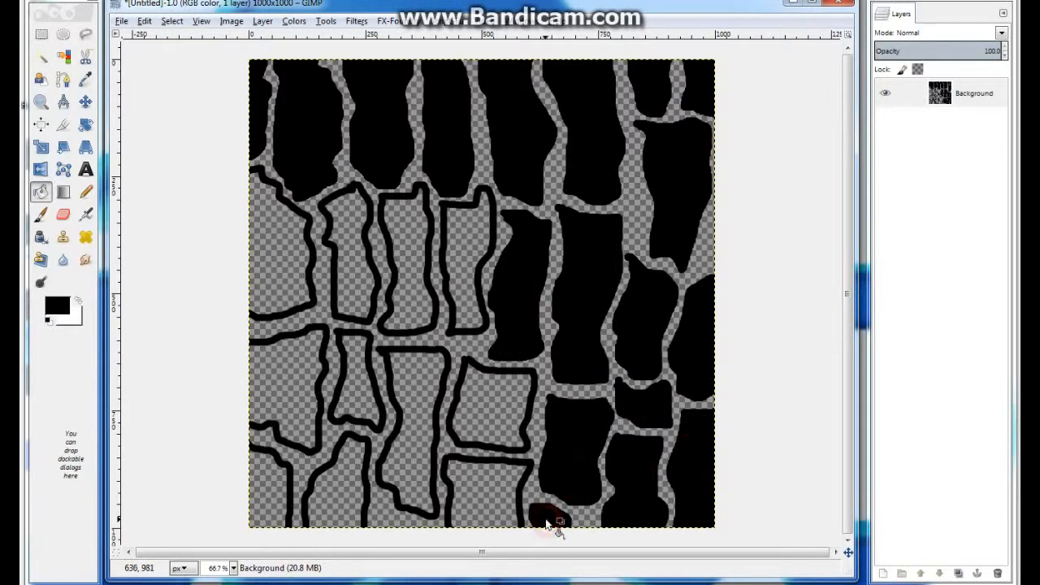
left_click(487, 490)
left_click(499, 412)
left_click(418, 395)
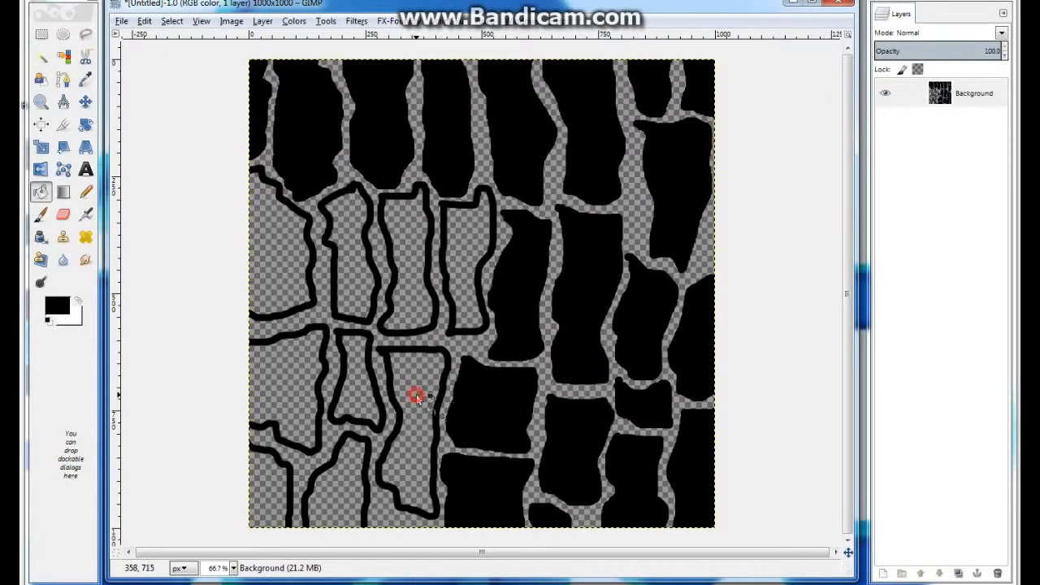
left_click(414, 300)
left_click(458, 248)
left_click(355, 246)
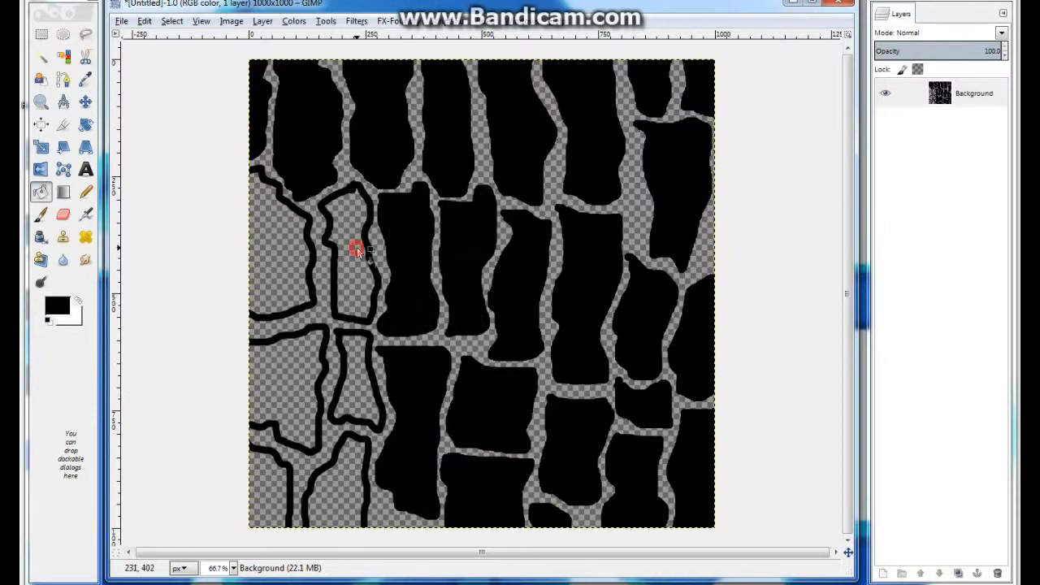
left_click(351, 386)
left_click(349, 476)
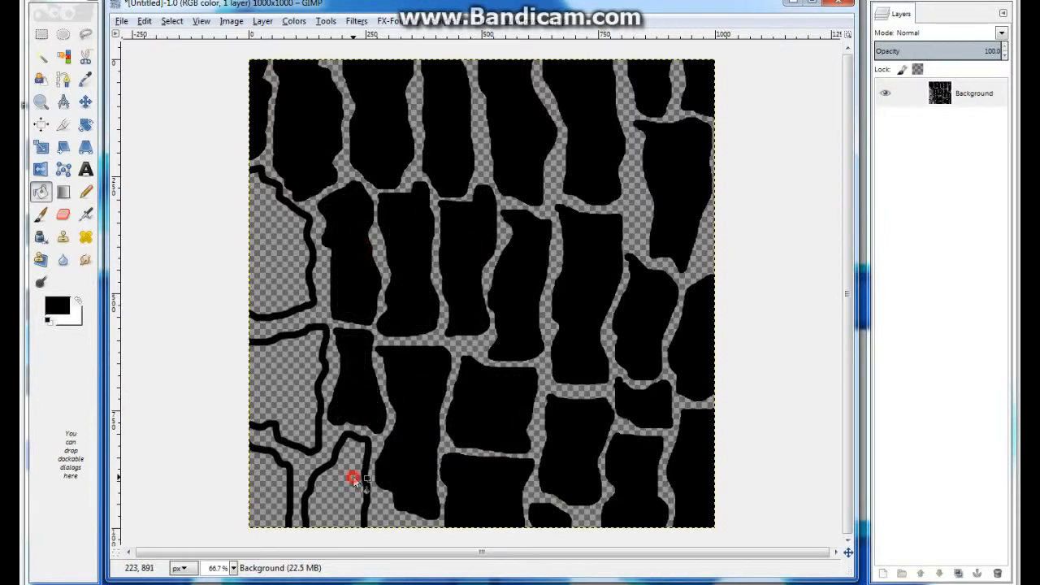
left_click(296, 411)
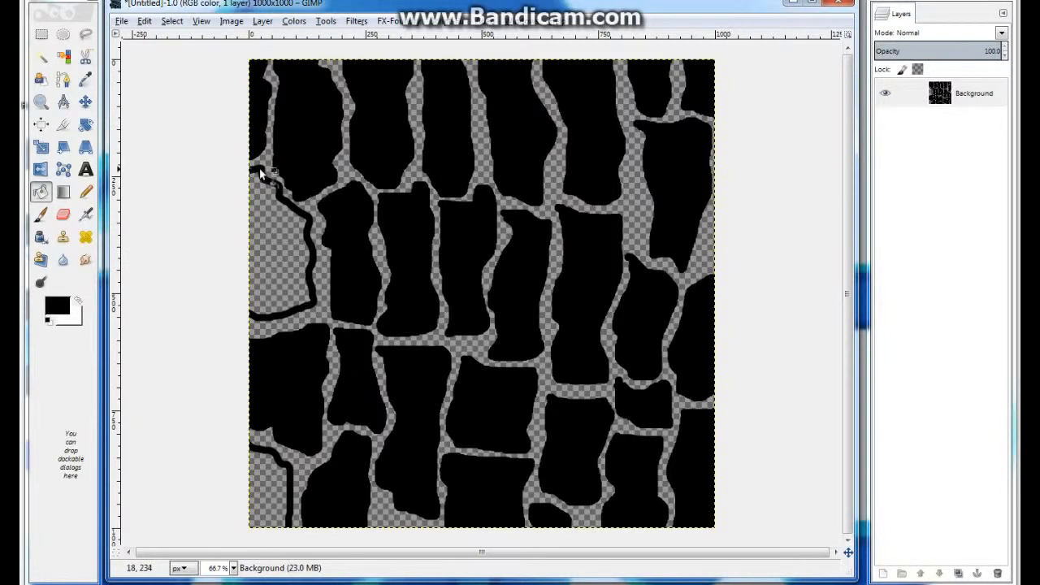
left_click(279, 257)
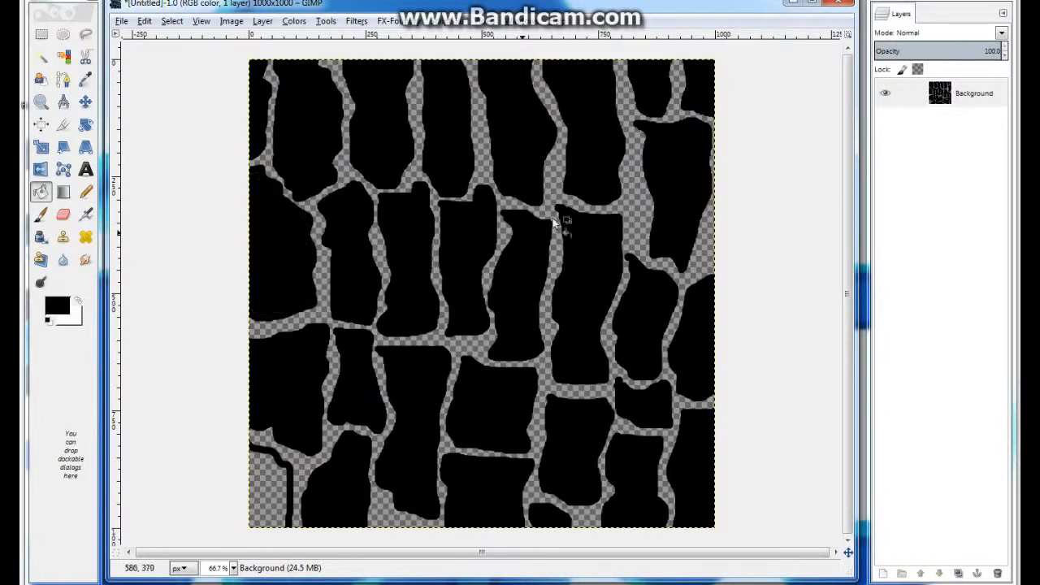
left_click(269, 494)
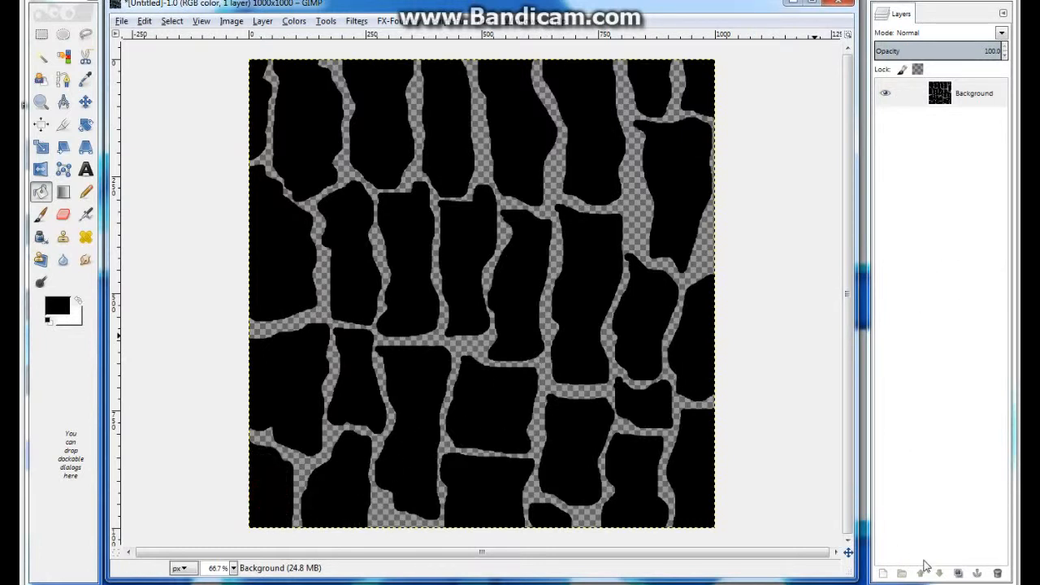
Select all the black shapes by colour and add a new 1000 × 1000 px transparent layer.
left_click(63, 56)
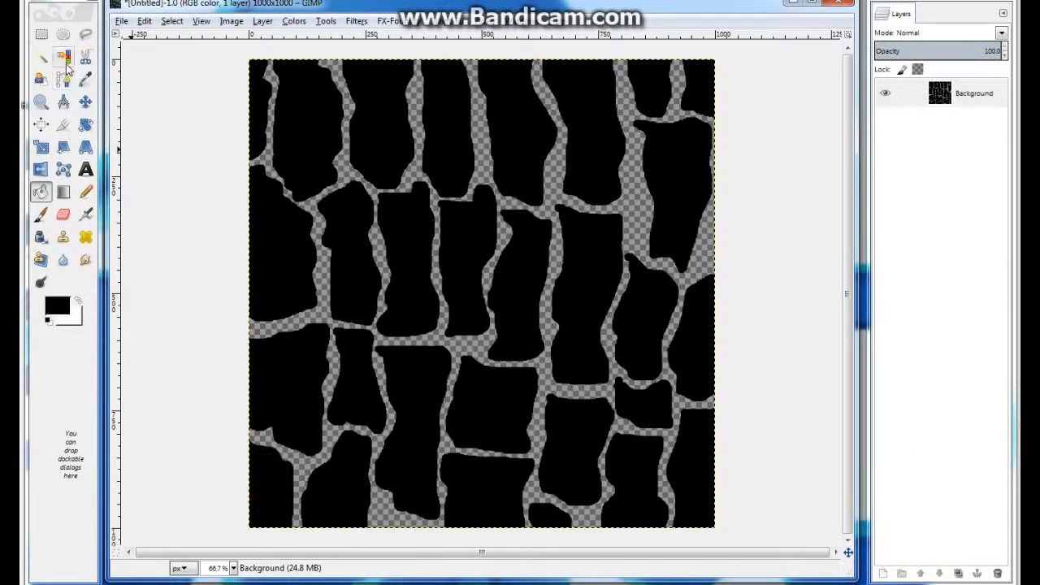
left_click(412, 257)
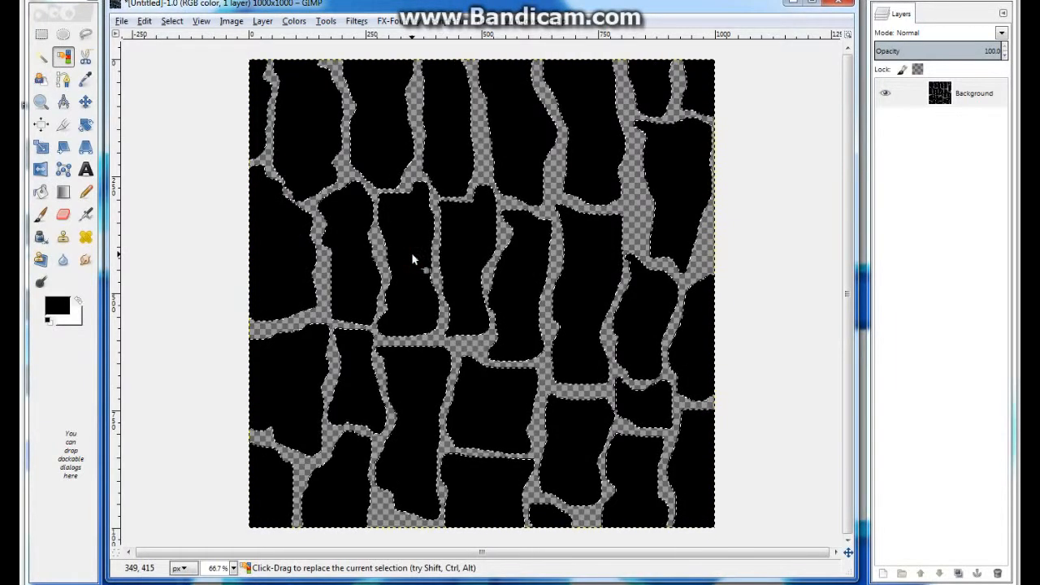
left_click(882, 574)
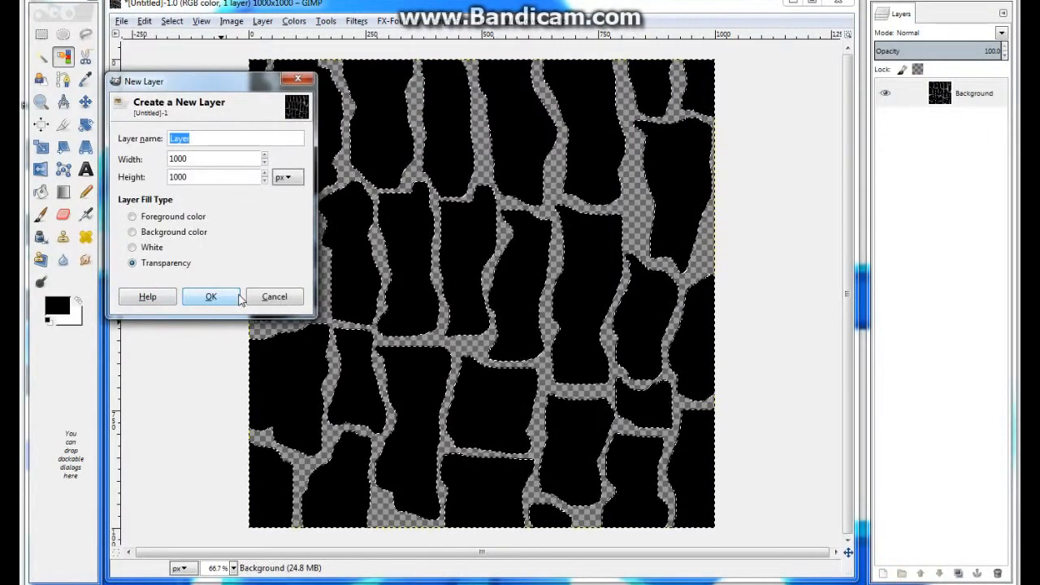
left_click(225, 297)
Set the foreground colour to brown 645041, bucket-fill the selected shapes on the new layer, and deselect everything.
left_click(55, 304)
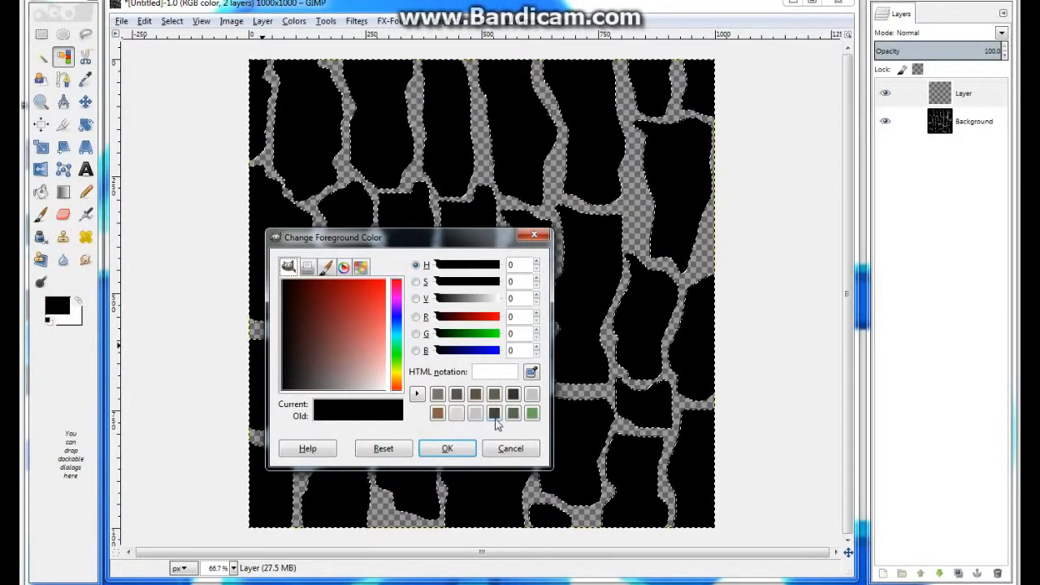
left_click(476, 395)
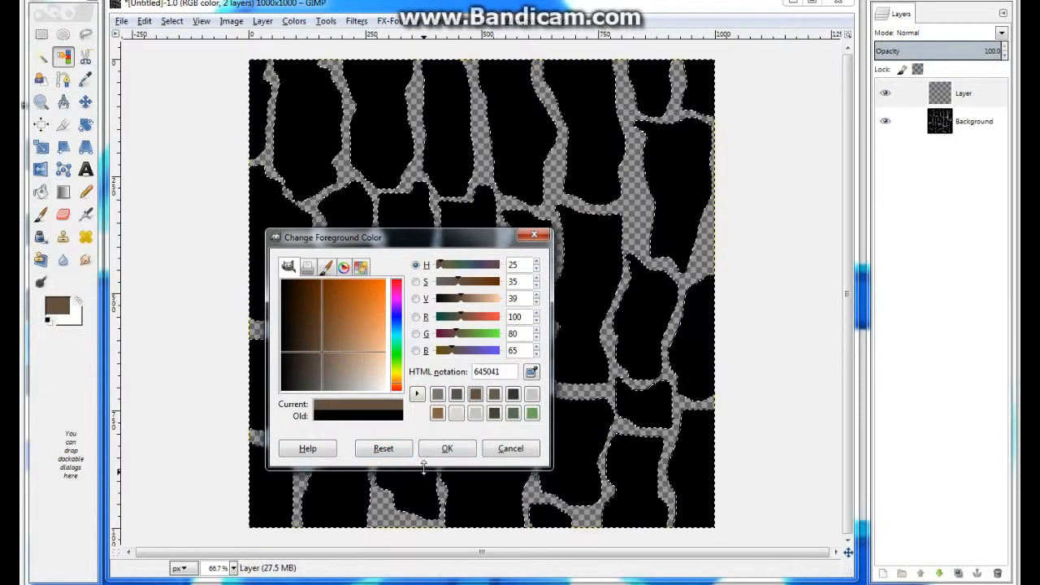
left_click(447, 449)
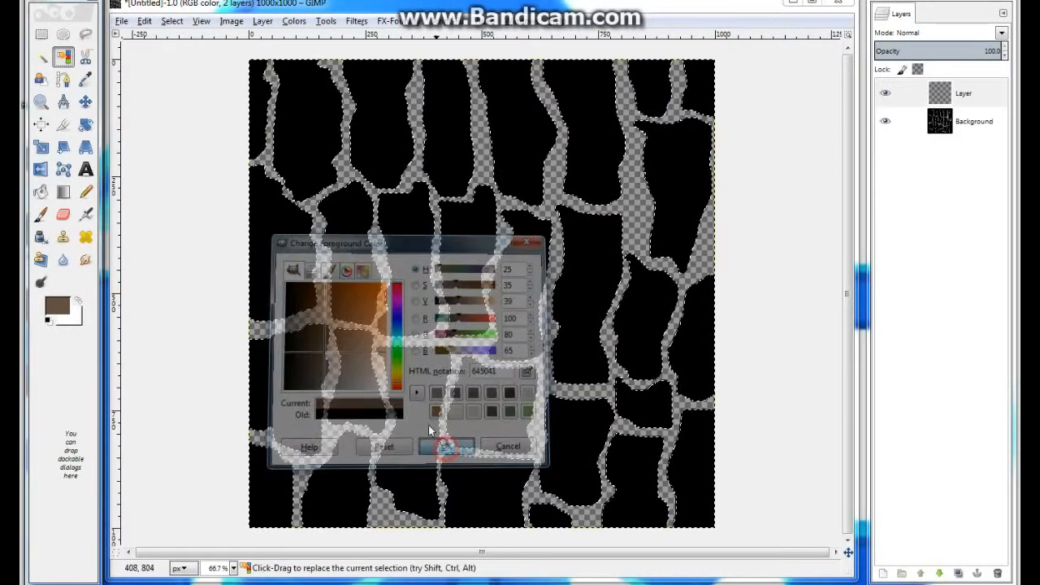
left_click(40, 191)
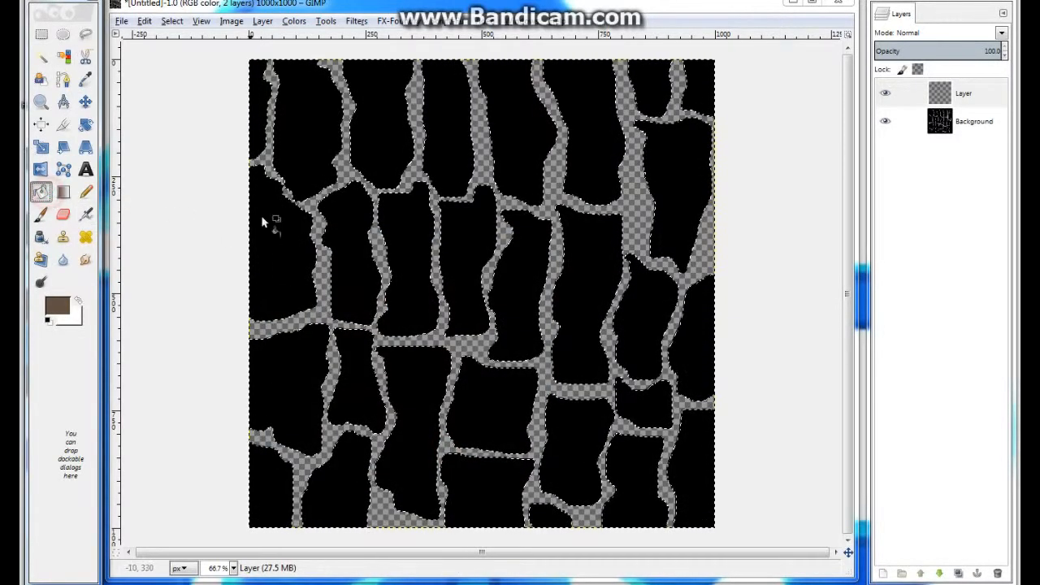
left_click(338, 228)
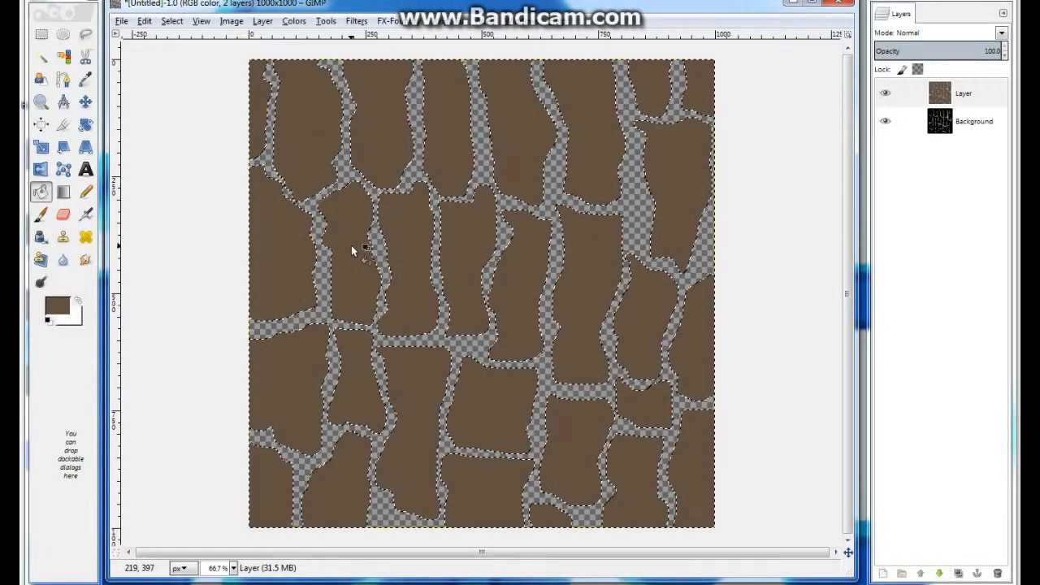
key("ctrl+shift+a")
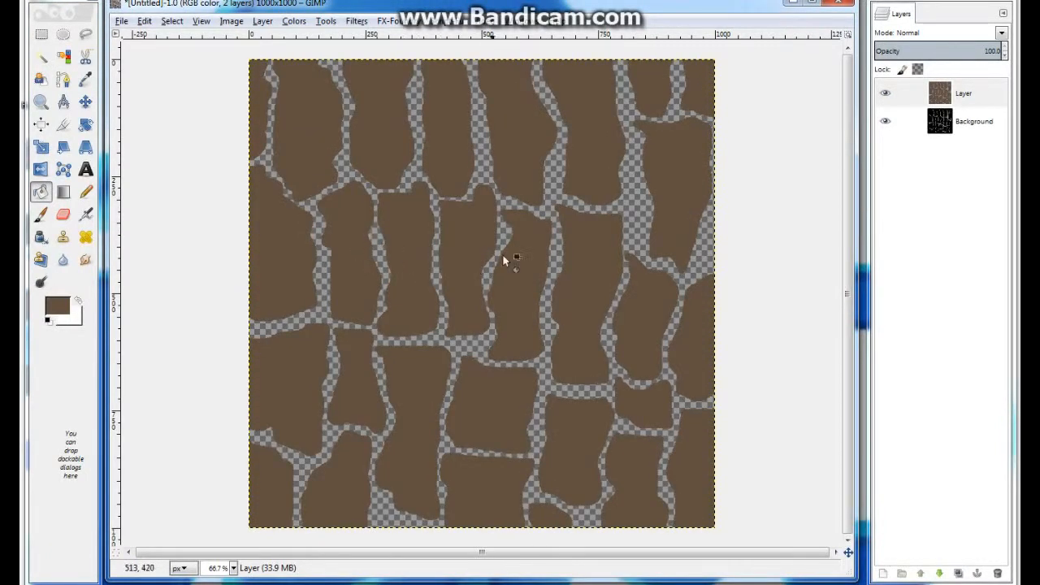
Add another transparent layer and fill it entirely with the lighter brown 8a6144 using Bucket Fill.
left_click(885, 574)
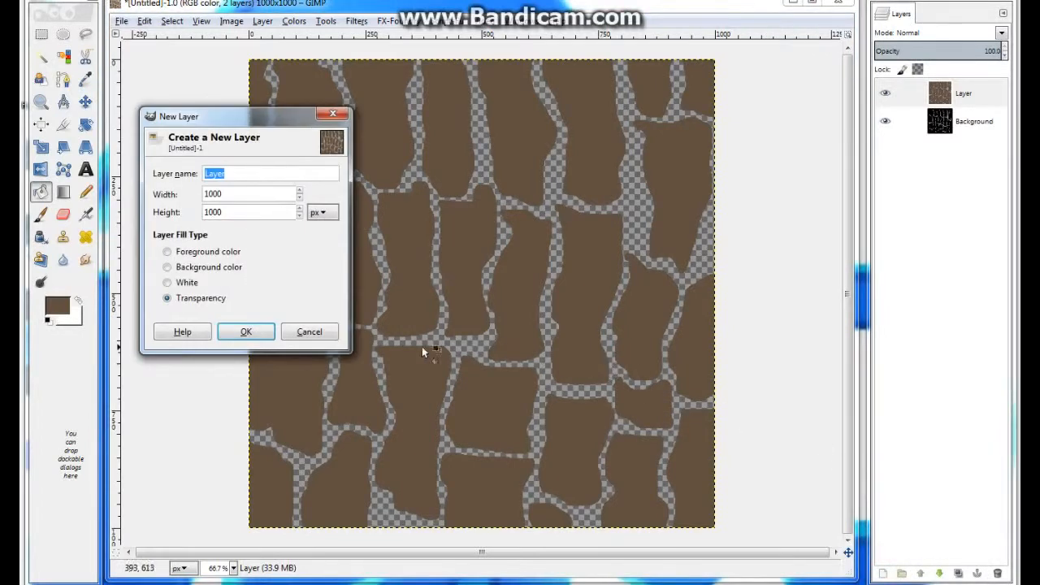
left_click(245, 333)
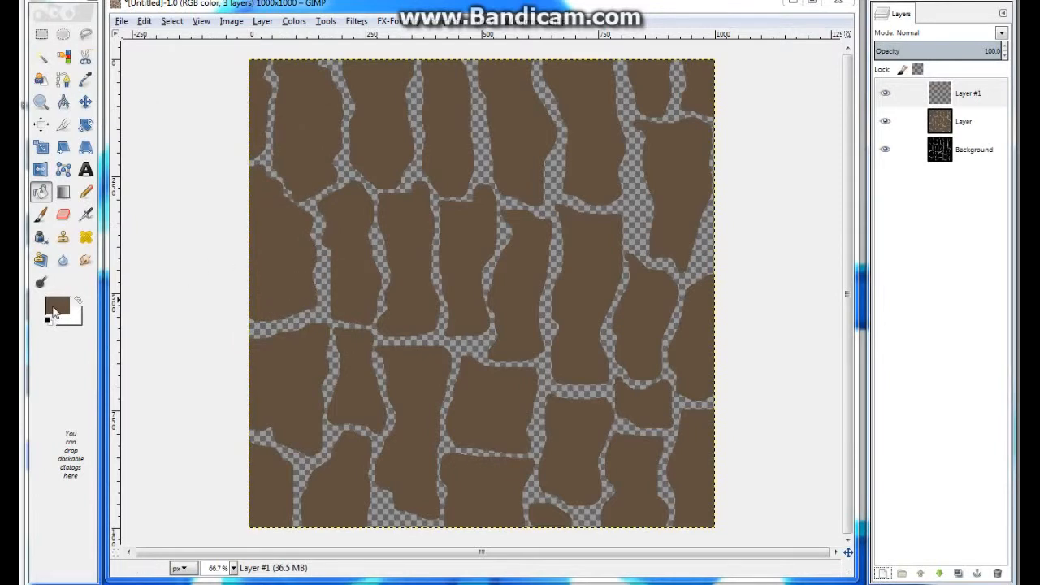
left_click(53, 312)
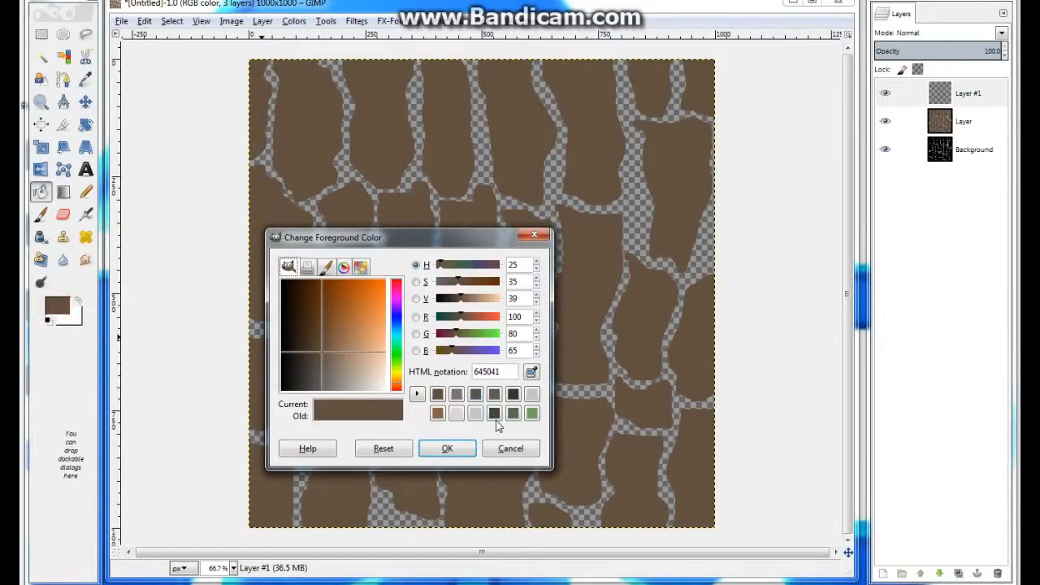
left_click(437, 412)
left_click(447, 448)
left_click(472, 420)
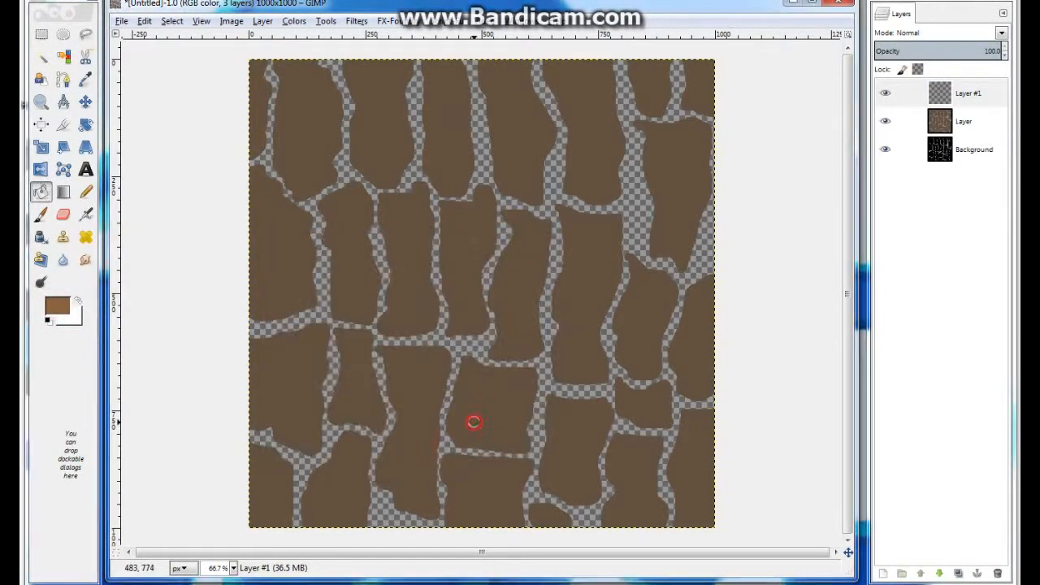
Add a transparent layer above the lighter brown one and fill it entirely with dark brown 3f250c.
left_click(882, 573)
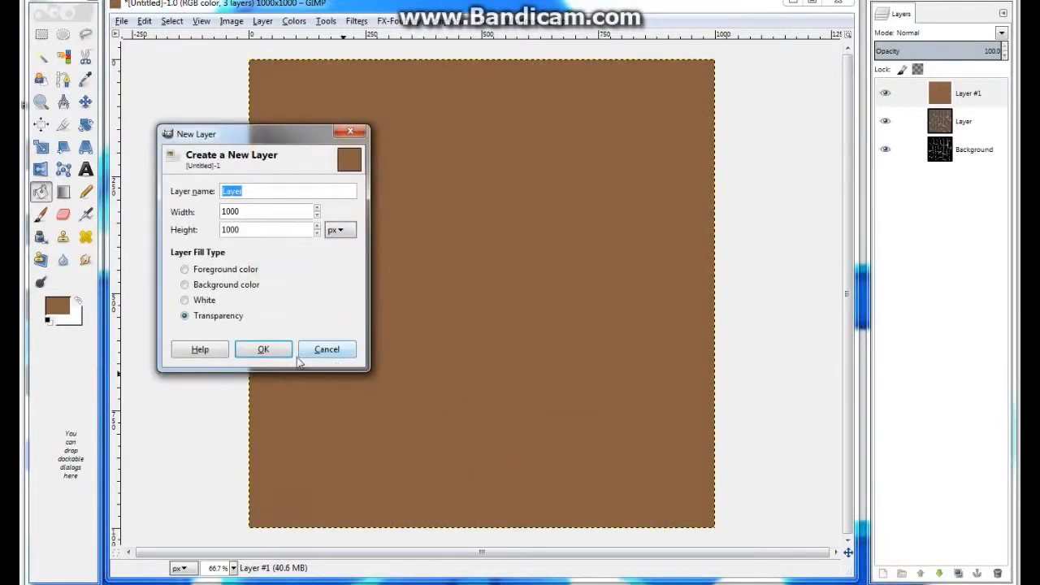
left_click(263, 347)
left_click(60, 309)
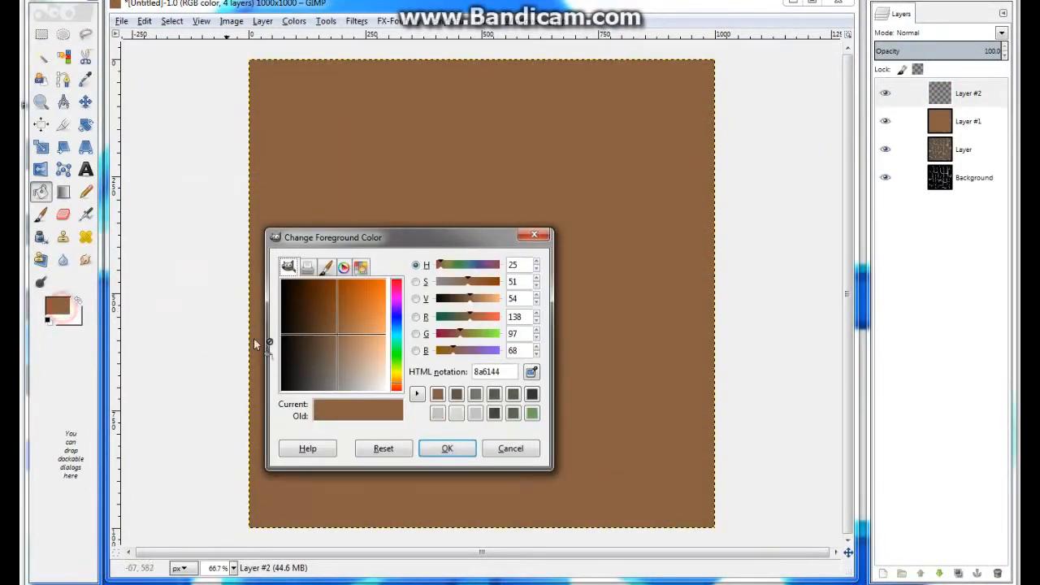
left_click(511, 402)
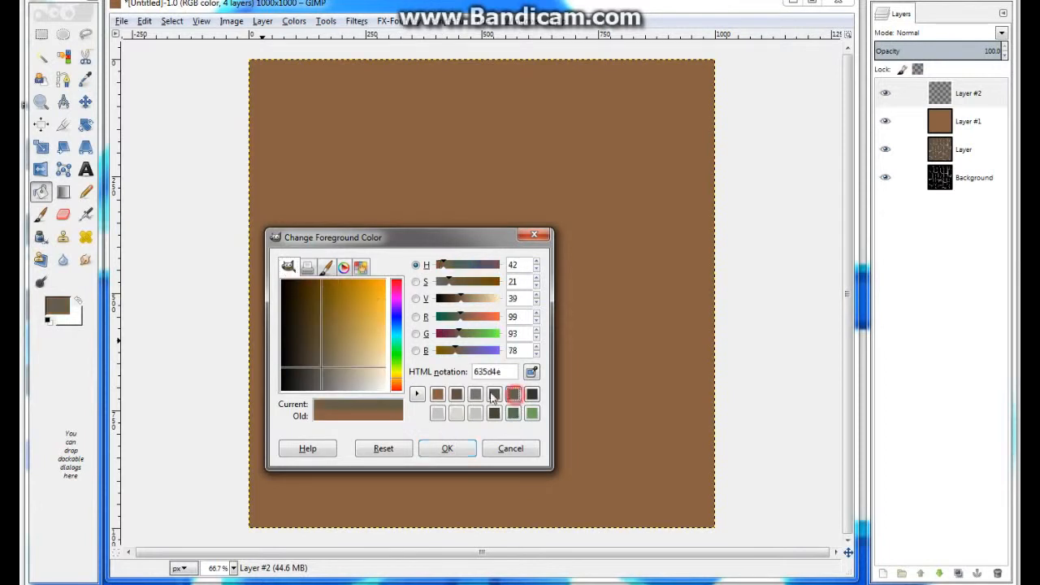
left_click(397, 381)
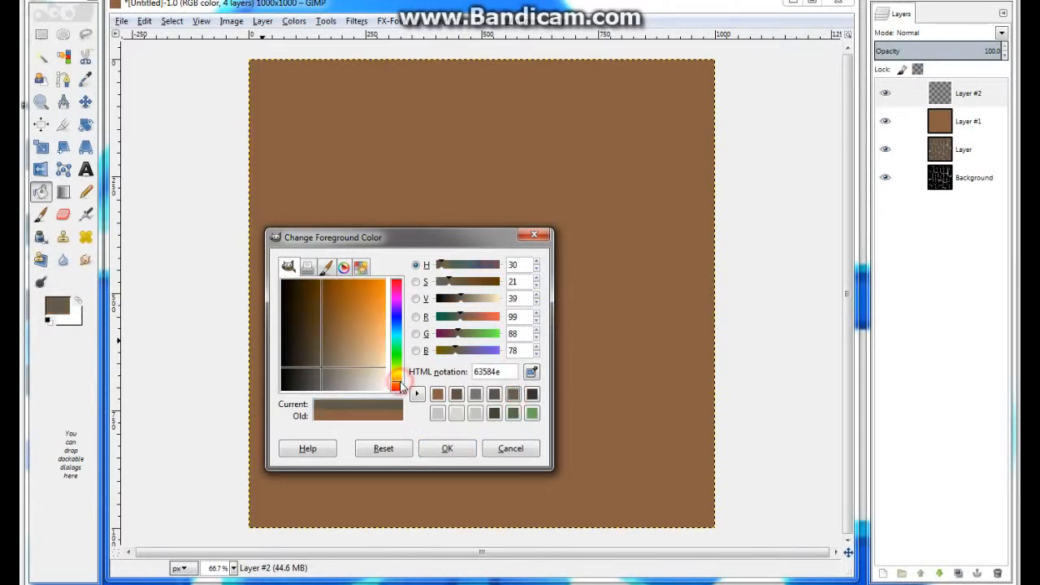
left_click_drag(328, 376, 306, 299)
left_click(448, 448)
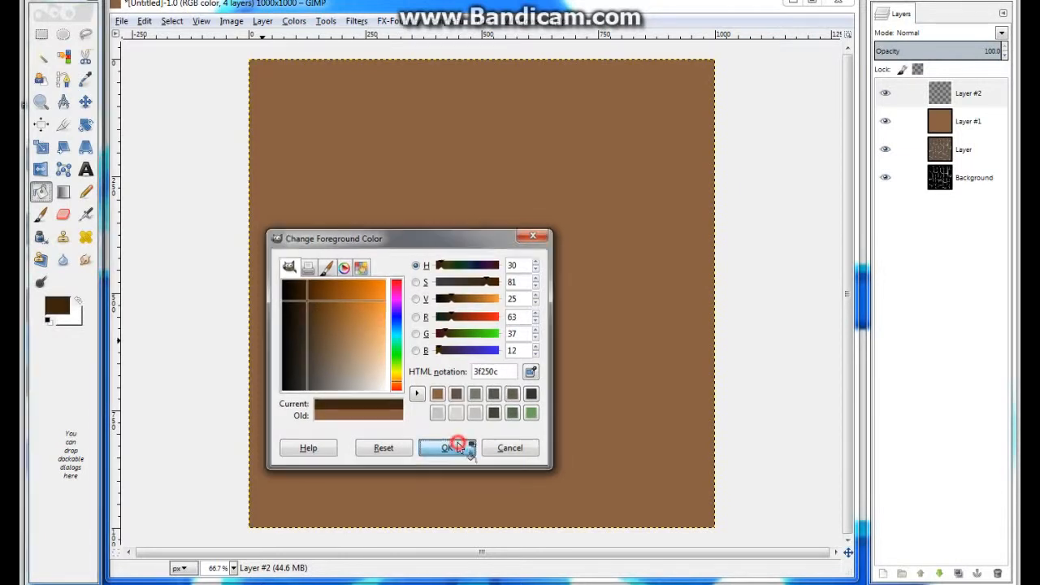
left_click(471, 383)
Add one more transparent layer on top and fill it with a greyish olive from the colour history.
left_click(883, 574)
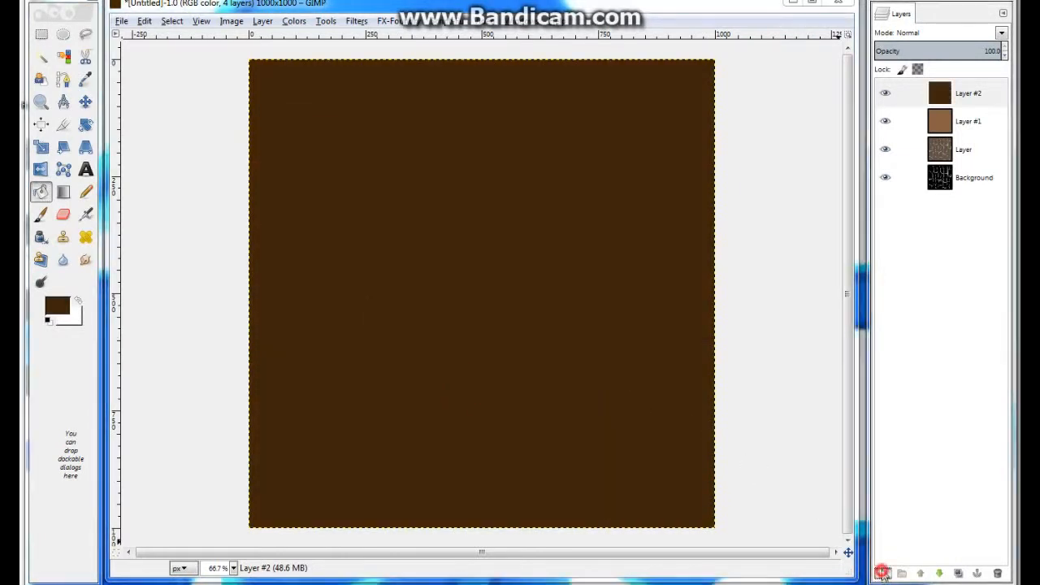
left_click(143, 227)
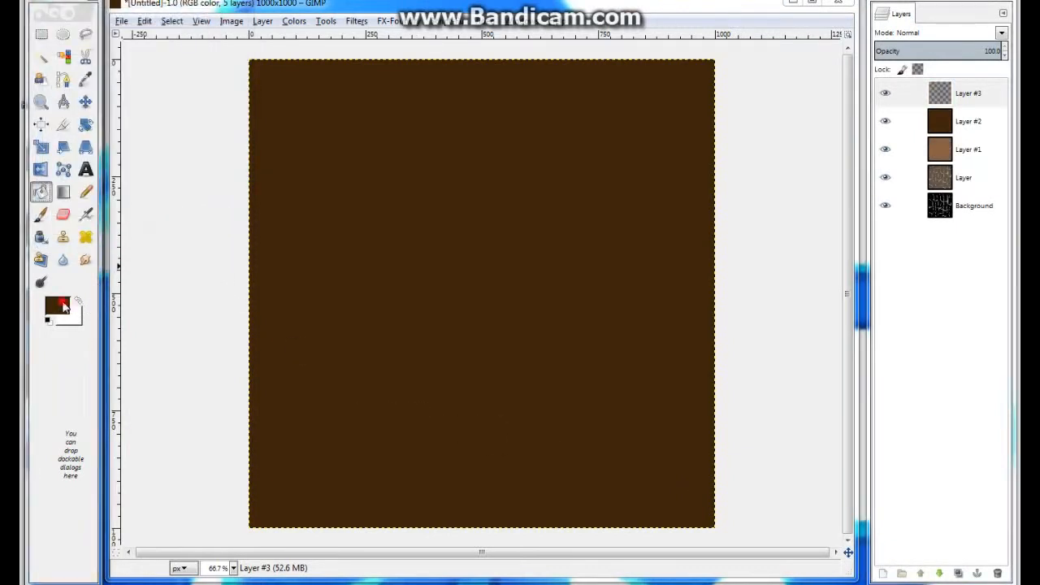
left_click(57, 307)
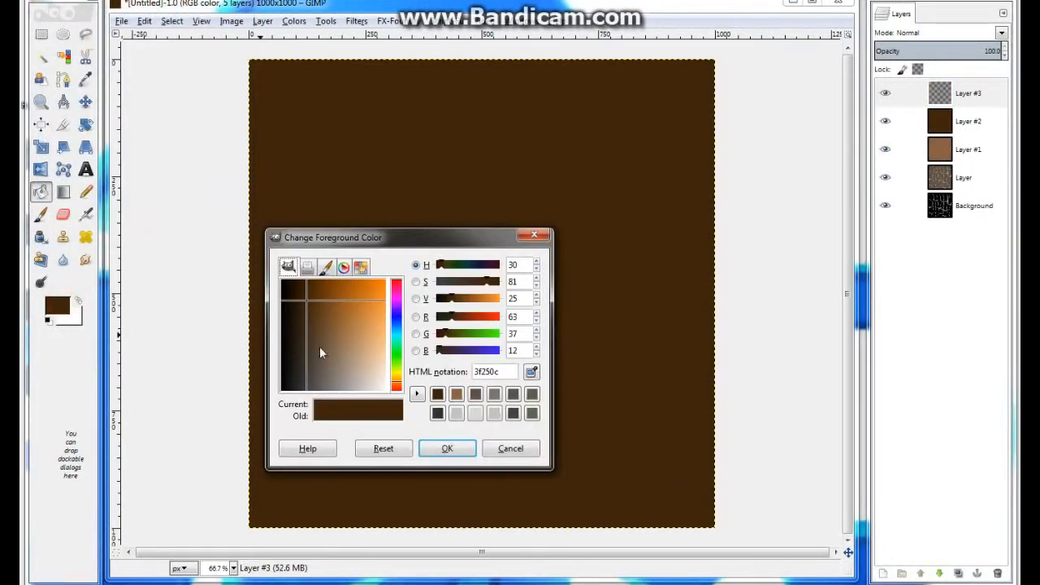
left_click(531, 413)
left_click(447, 449)
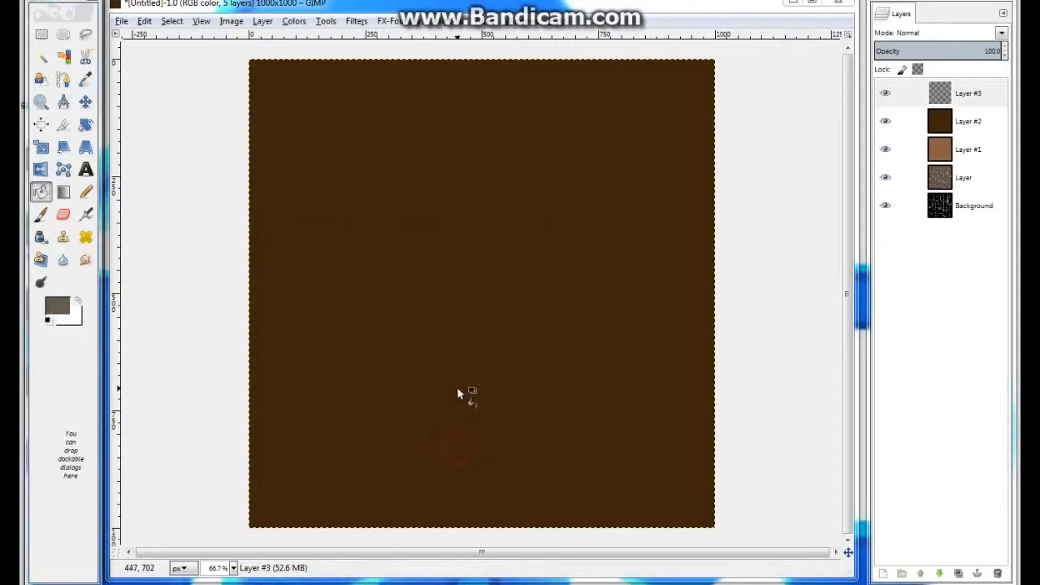
left_click(461, 388)
Hide Layer #3 and Layer #2, and make Layer #1 the active layer.
left_click(886, 96)
left_click(886, 121)
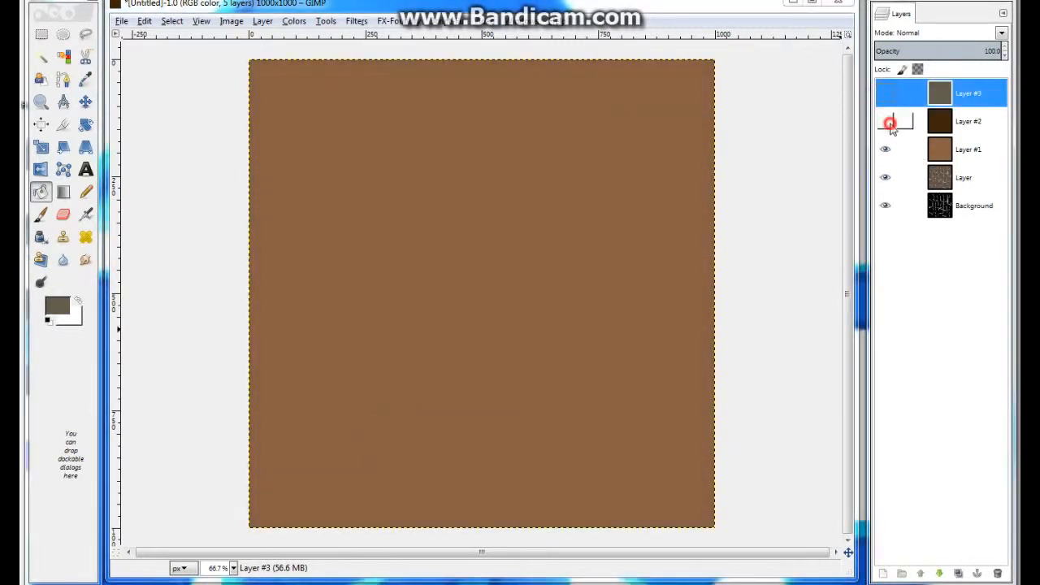
left_click(902, 149)
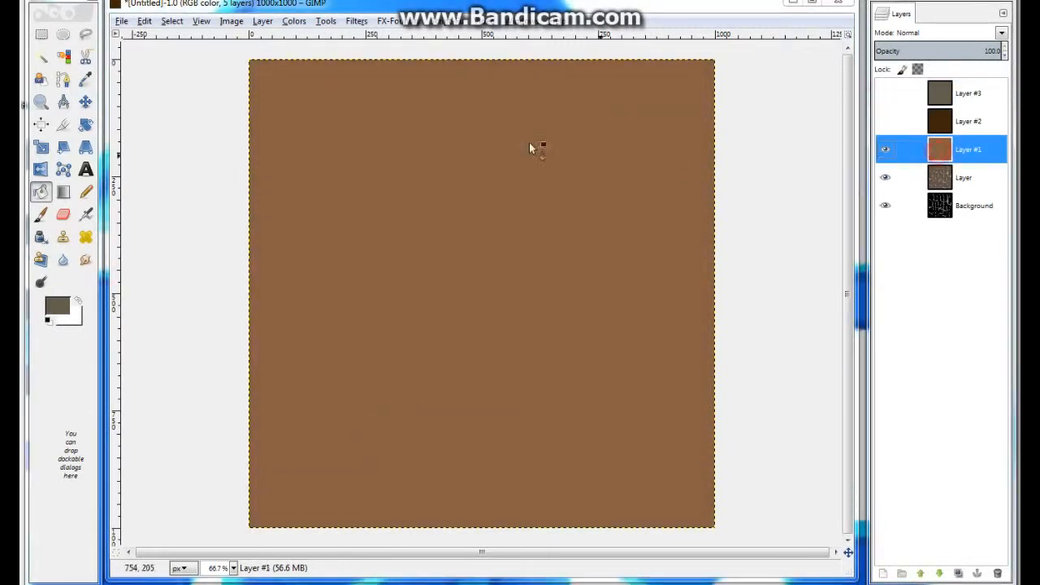
Scribble a random crisscrossing Free Select selection across Layer #1 at 50% zoom, delete the selected areas, and deselect.
left_click(233, 568)
left_click(224, 513)
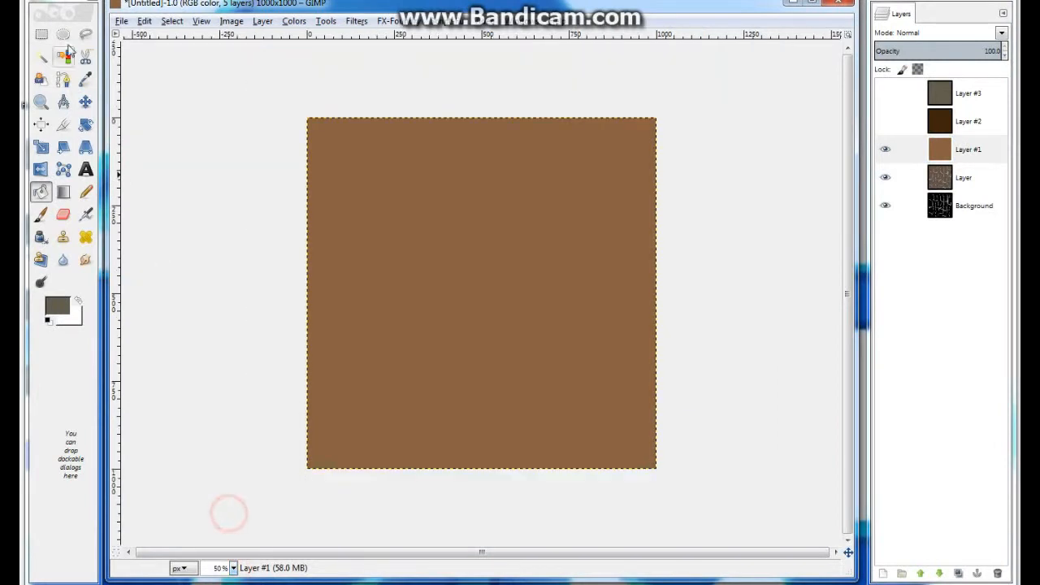
left_click(85, 34)
mouse_move(571, 83)
left_mouse_down()
mouse_move(164, 227)
mouse_move(429, 377)
mouse_move(579, 388)
mouse_move(499, 242)
mouse_move(403, 535)
mouse_move(618, 428)
mouse_move(605, 424)
mouse_move(640, 103)
mouse_move(473, 173)
mouse_move(564, 108)
mouse_move(407, 260)
mouse_move(178, 442)
mouse_move(377, 468)
mouse_move(595, 292)
mouse_move(413, 138)
mouse_move(681, 195)
mouse_move(400, 274)
mouse_move(337, 259)
mouse_move(717, 86)
mouse_move(580, 167)
mouse_move(424, 122)
mouse_move(292, 326)
mouse_move(275, 421)
mouse_move(595, 510)
mouse_move(531, 346)
mouse_move(501, 349)
left_mouse_up()
key("Return")
key("Delete")
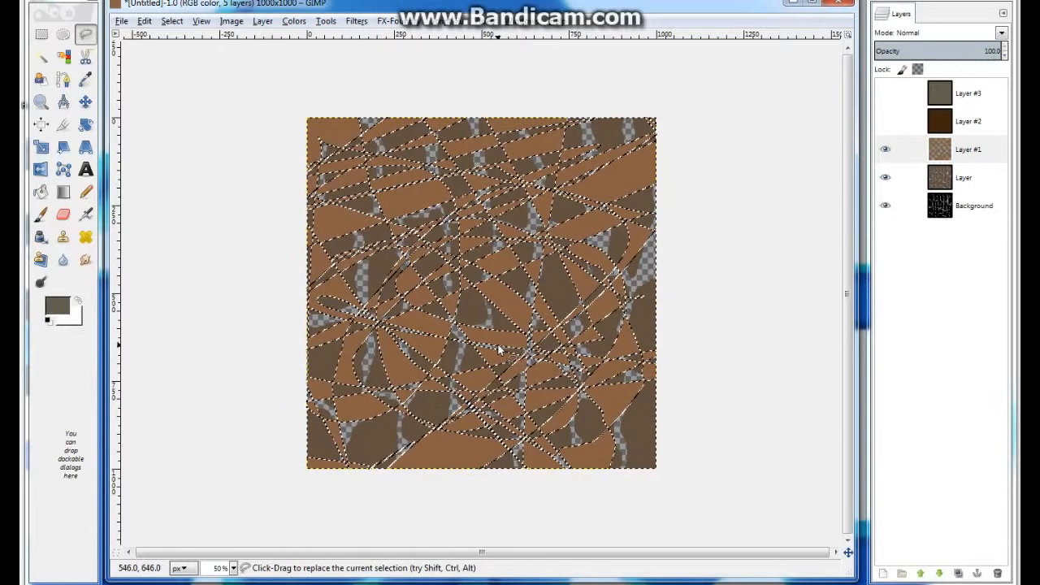
key("ctrl+shift+a")
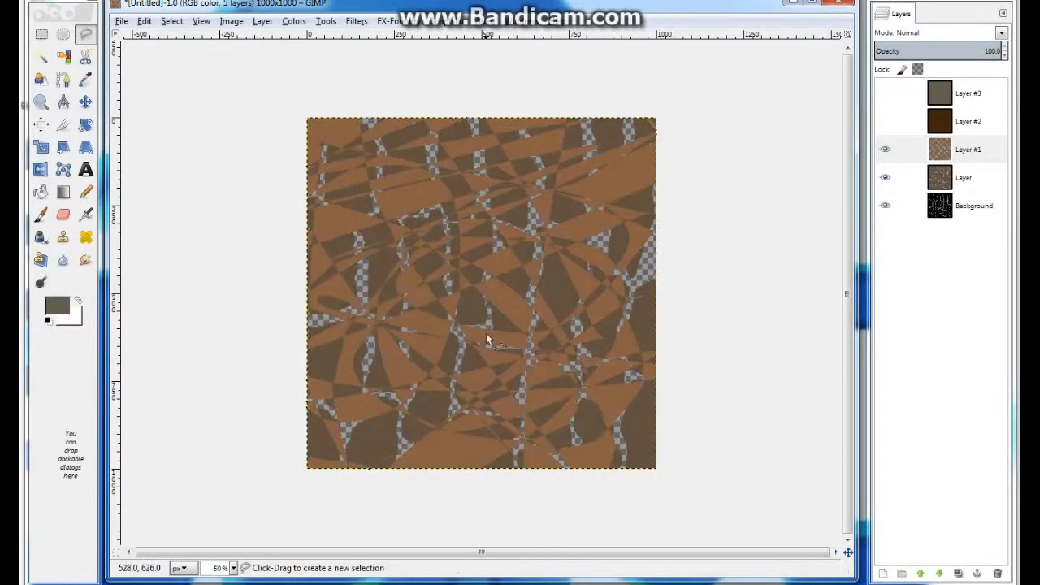
Scribble a second random freehand selection over the remaining light brown pieces, delete its contents, and deselect.
mouse_move(706, 119)
left_mouse_down()
mouse_move(221, 158)
mouse_move(735, 152)
mouse_move(165, 228)
mouse_move(361, 311)
mouse_move(121, 369)
mouse_move(314, 434)
mouse_move(375, 487)
mouse_move(357, 437)
left_mouse_up()
mouse_move(532, 114)
left_mouse_down()
mouse_move(476, 102)
mouse_move(539, 487)
mouse_move(605, 122)
mouse_move(366, 301)
mouse_move(436, 431)
mouse_move(454, 197)
left_mouse_up()
key("Return")
key("Delete")
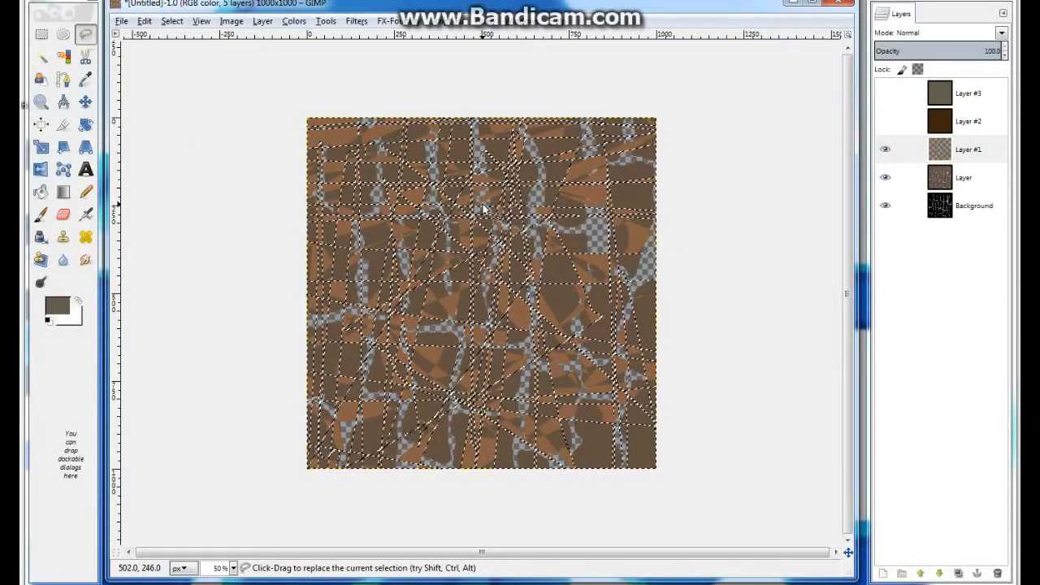
key("ctrl+shift+a")
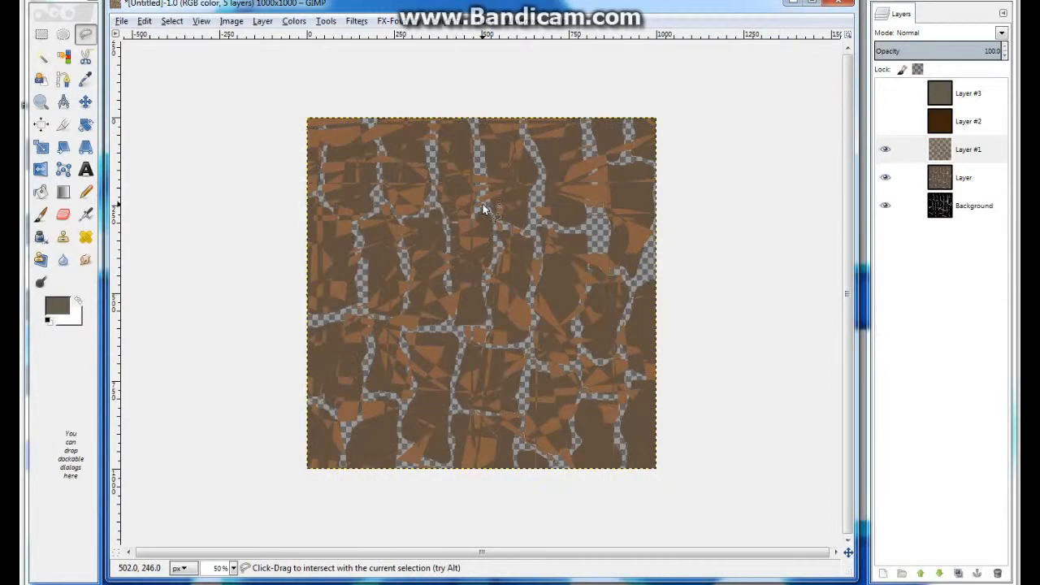
Apply a Gaussian Blur to Layer #1 with horizontal and vertical radii of 150 px.
left_click(357, 21)
mouse_move(431, 121)
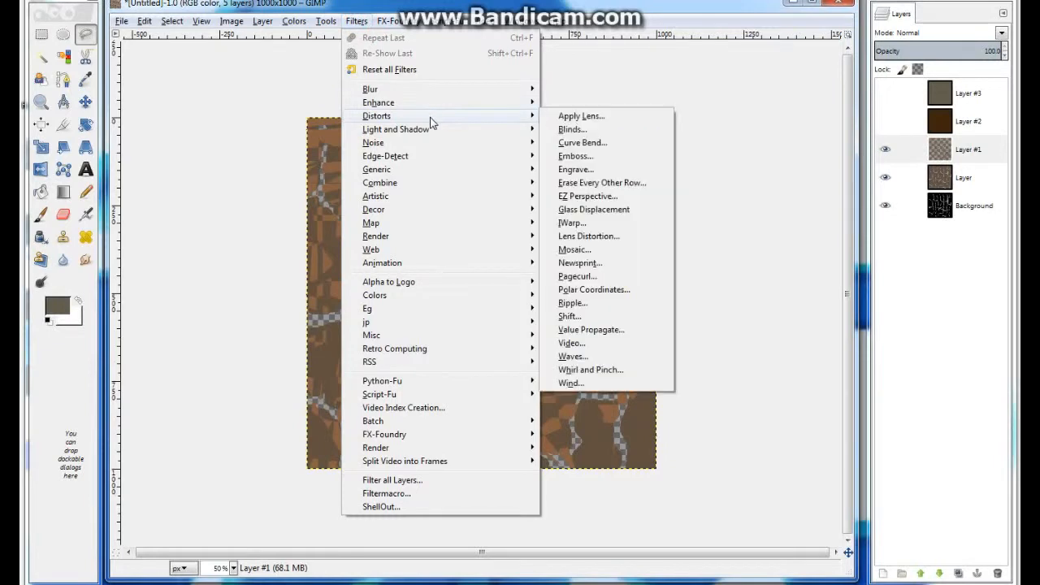
mouse_move(423, 90)
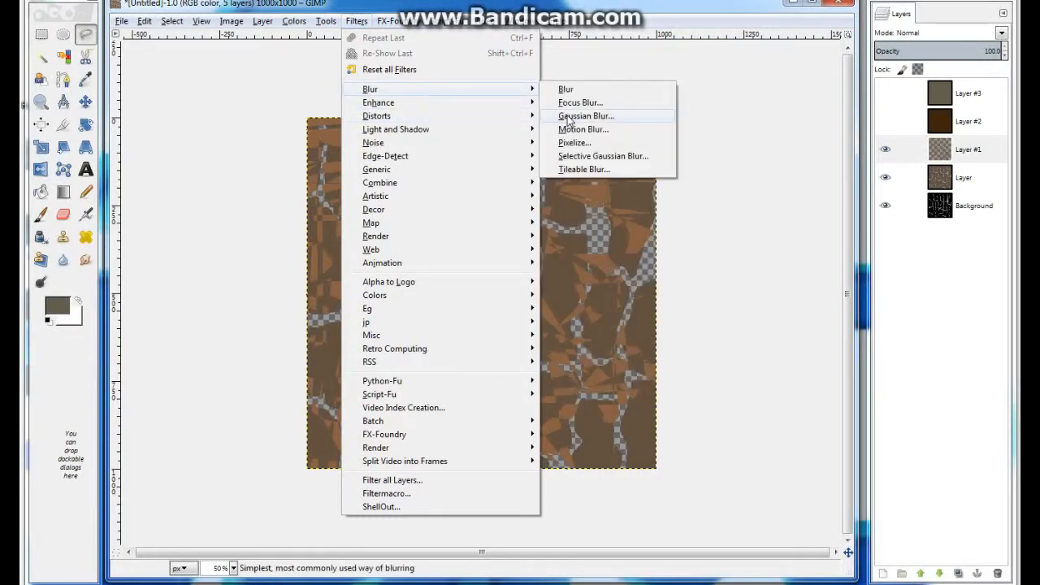
left_click(569, 122)
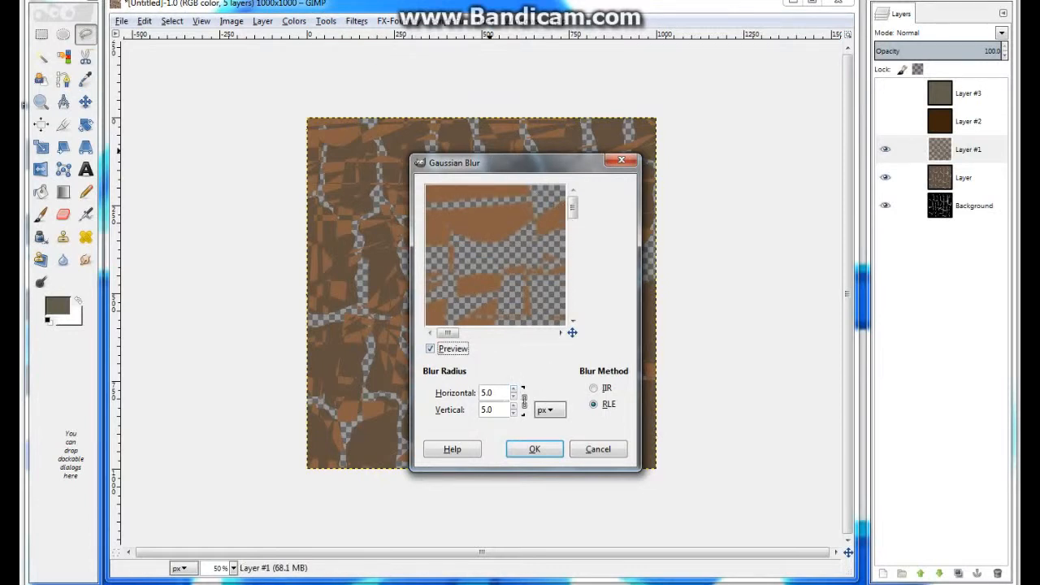
double_click(504, 391)
left_click(493, 410)
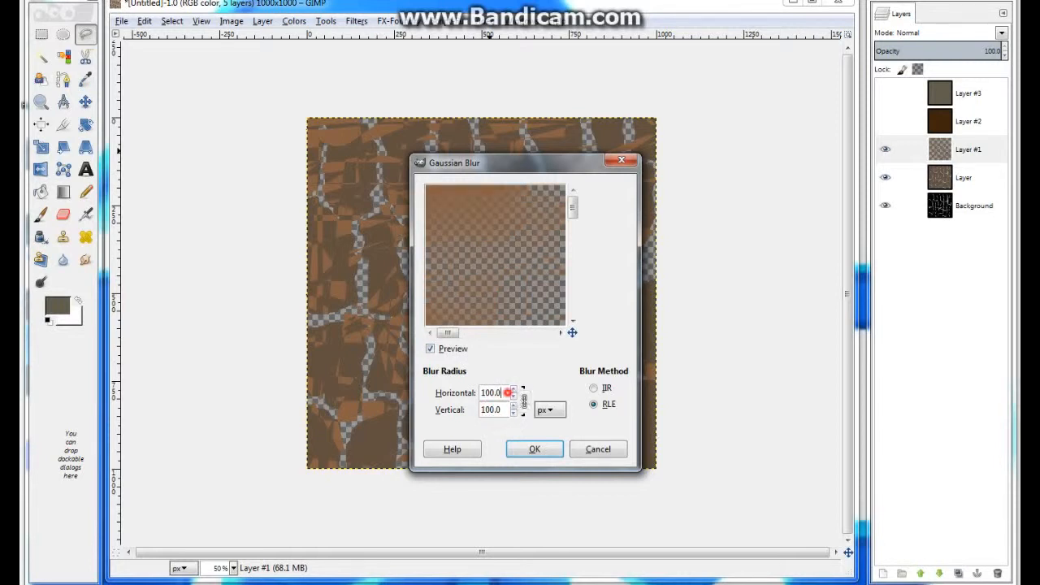
left_click_drag(508, 393, 469, 398)
left_click_drag(572, 208, 573, 232)
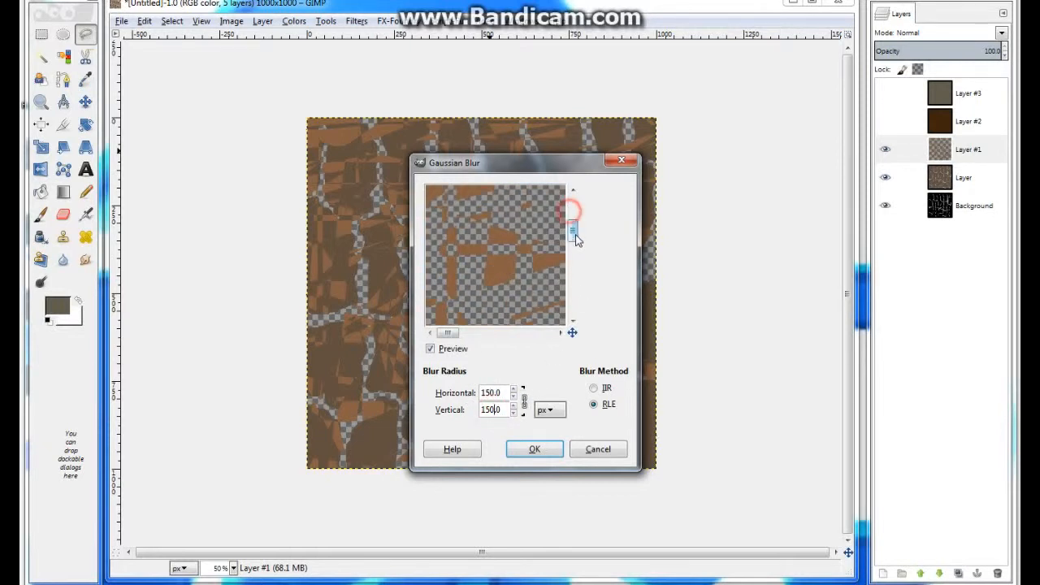
left_click(550, 452)
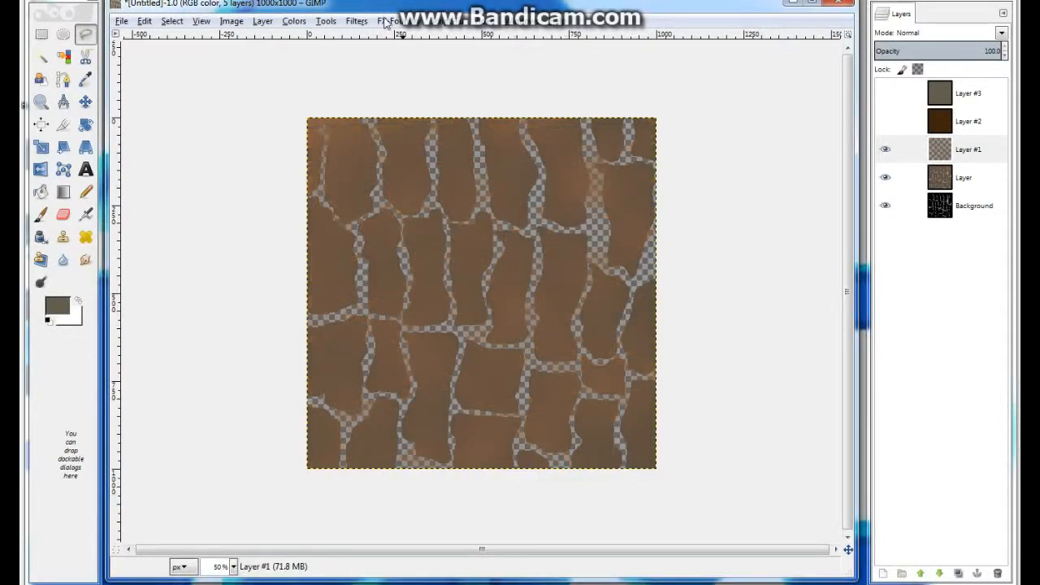
Apply HSV Noise to Layer #1 with holdness 2, hue 31, saturation 37 and value 37.
left_click(357, 22)
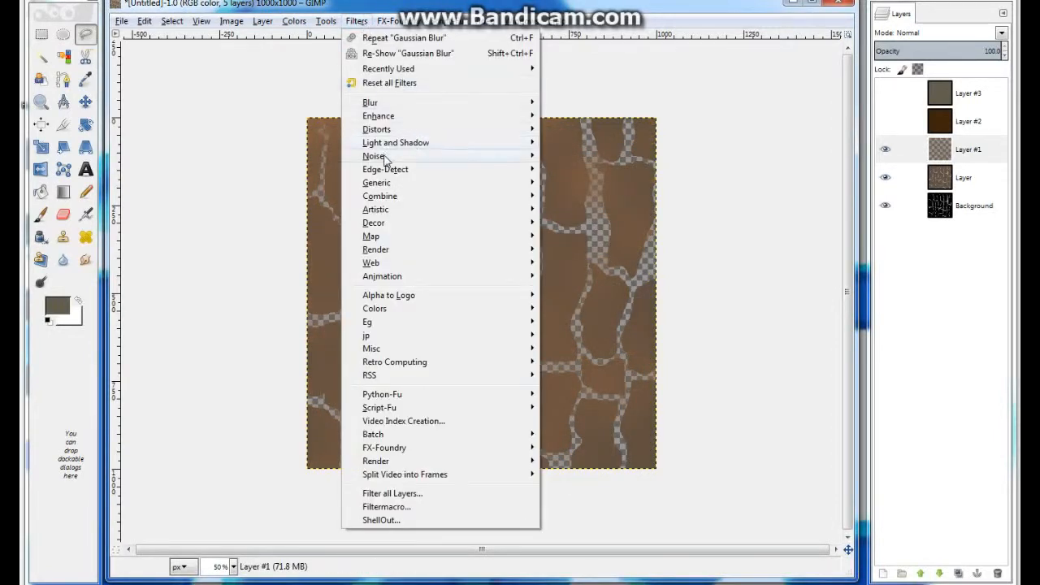
mouse_move(382, 156)
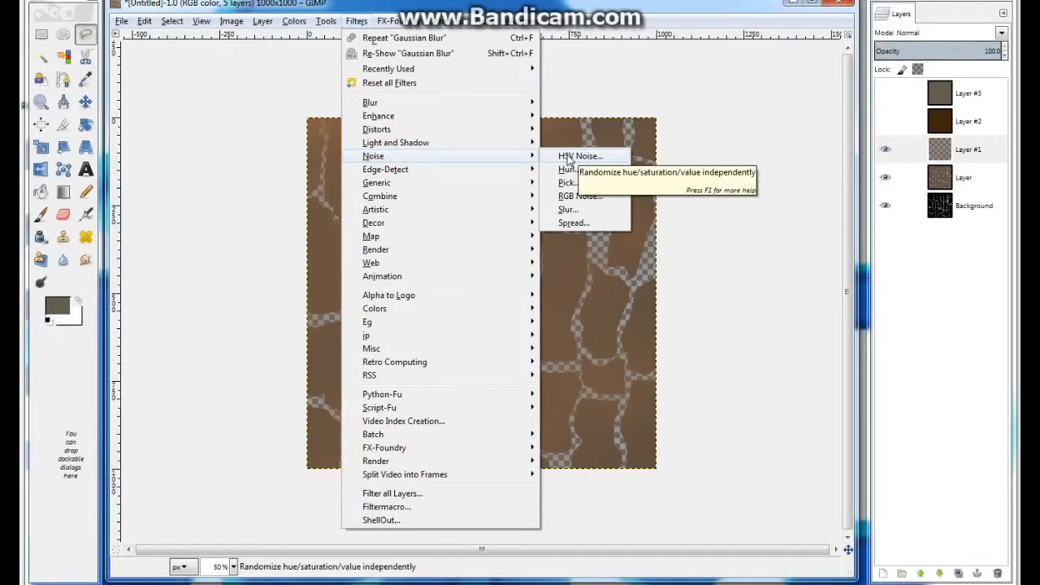
left_click(568, 157)
left_click_drag(483, 388, 498, 431)
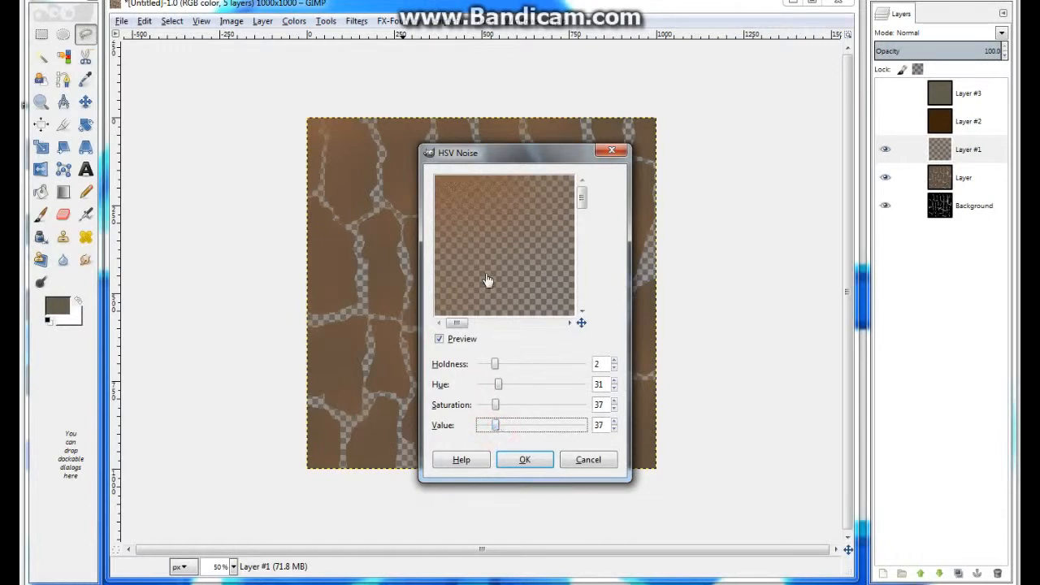
left_click(524, 460)
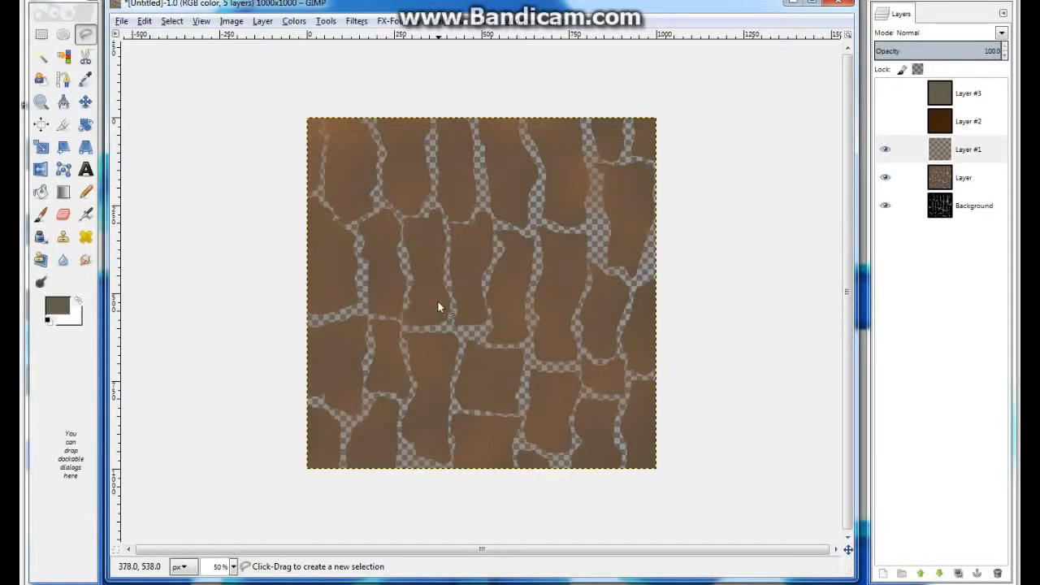
Show Layer #2 again and make it the active layer.
left_click(886, 121)
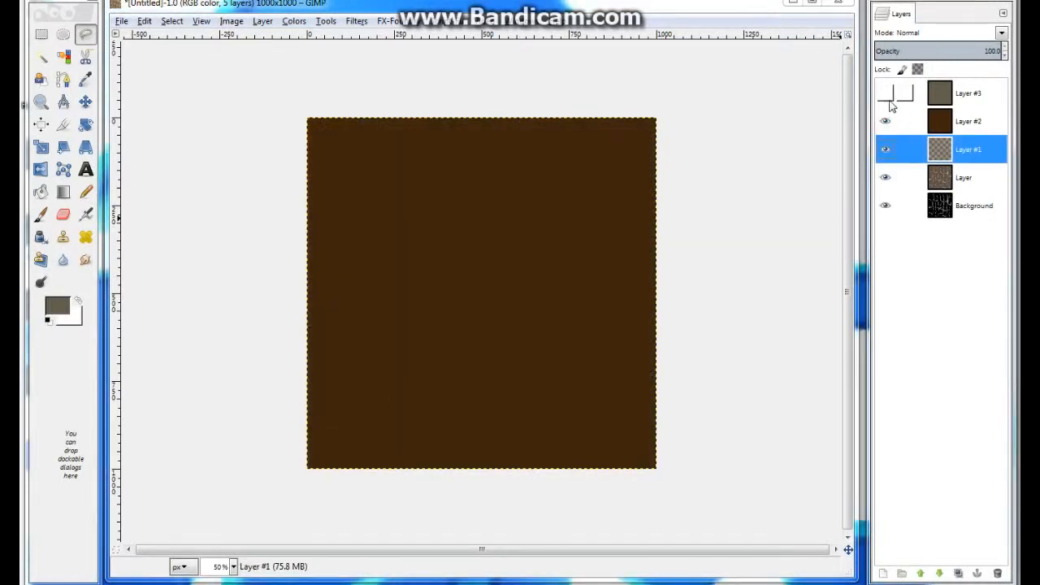
left_click(941, 125)
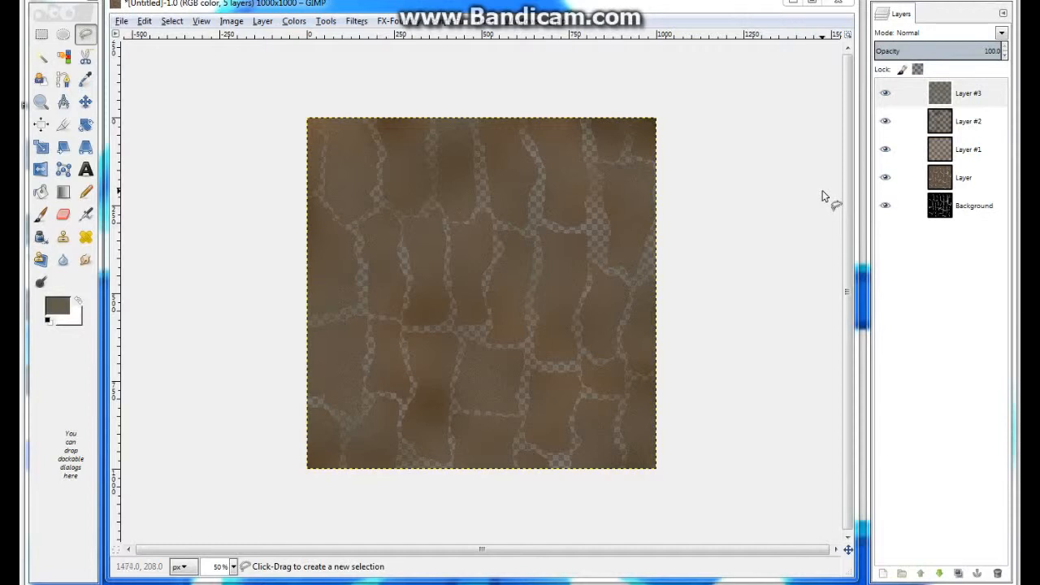
Select the transparent gaps between the bark shapes by color, using the layer named Layer.
left_click(942, 185)
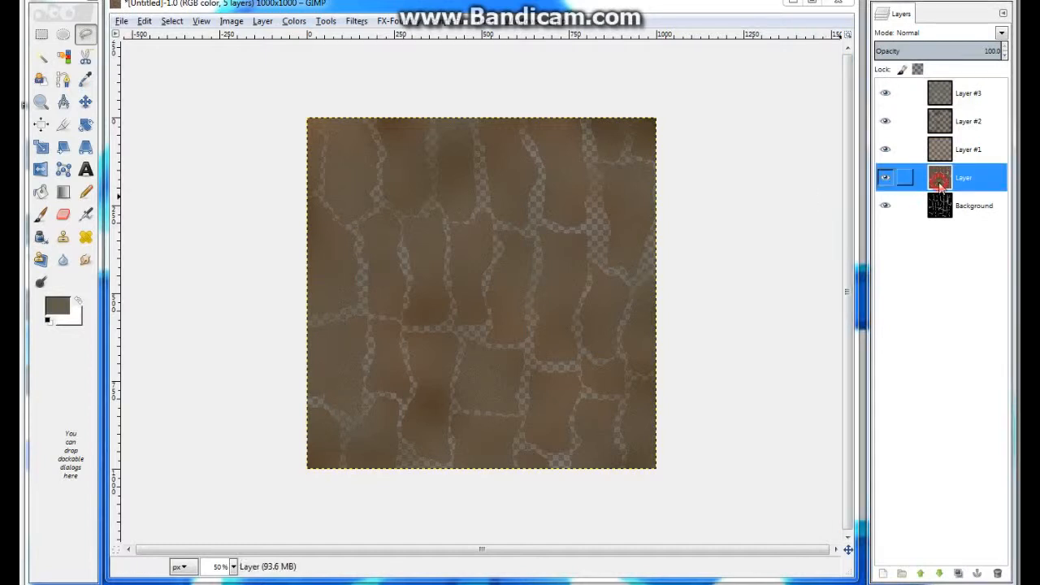
left_click(65, 55)
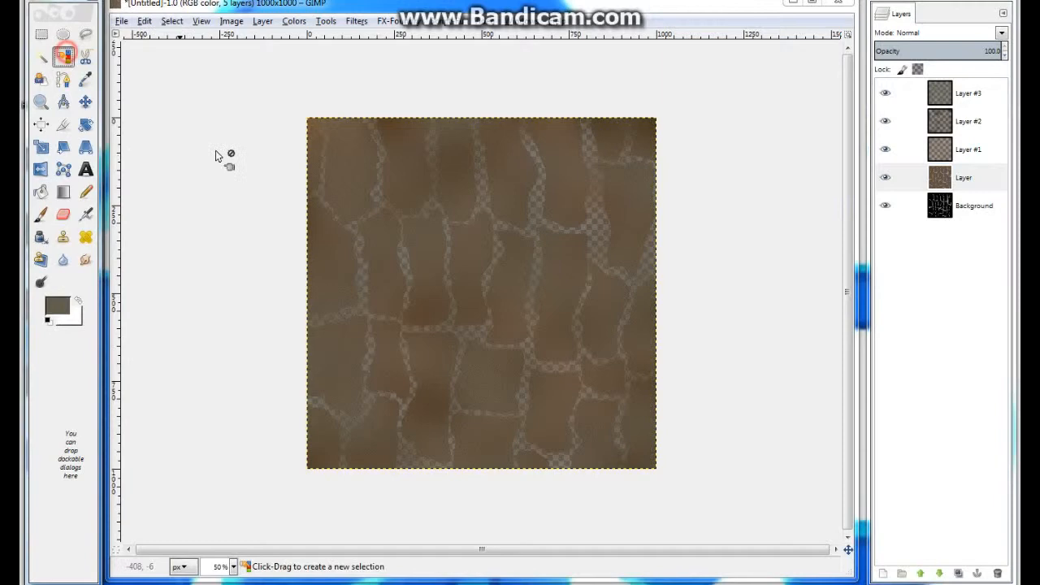
left_click(403, 261)
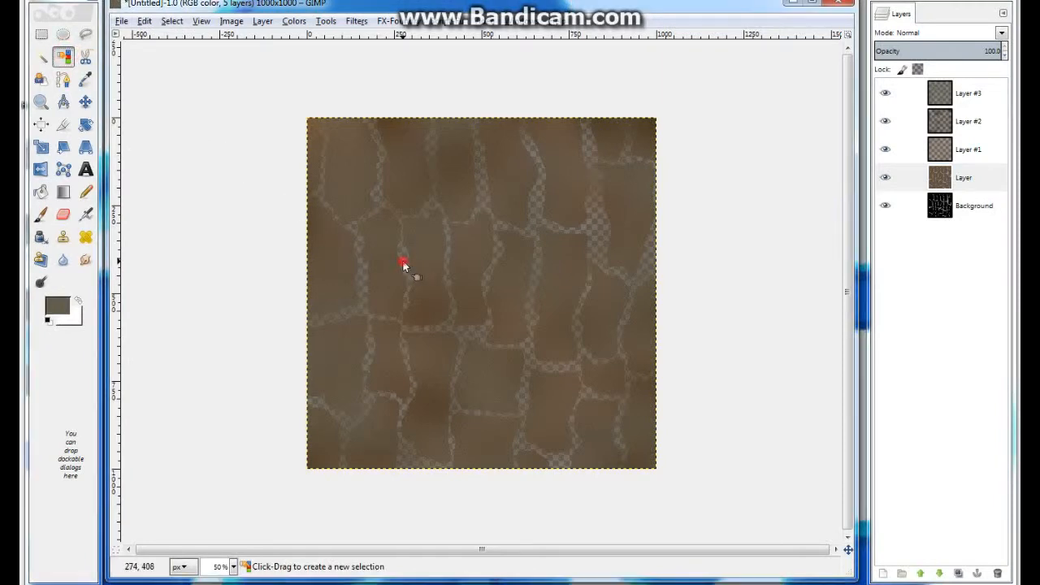
Delete the selected gap areas from Layer #1, Layer #2 and Layer #3, and deselect.
left_click(941, 155)
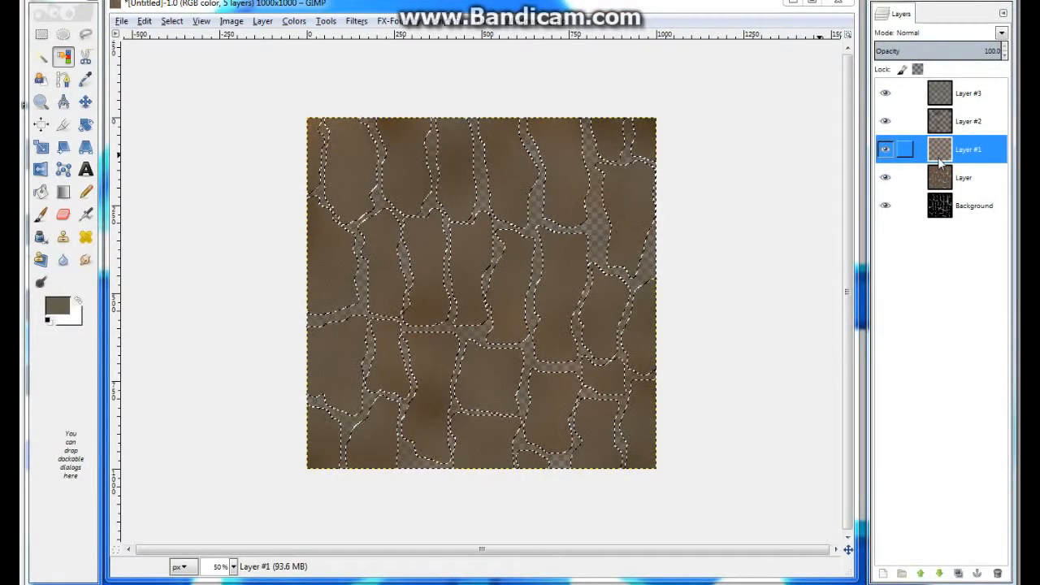
left_click(947, 130)
left_click(945, 95)
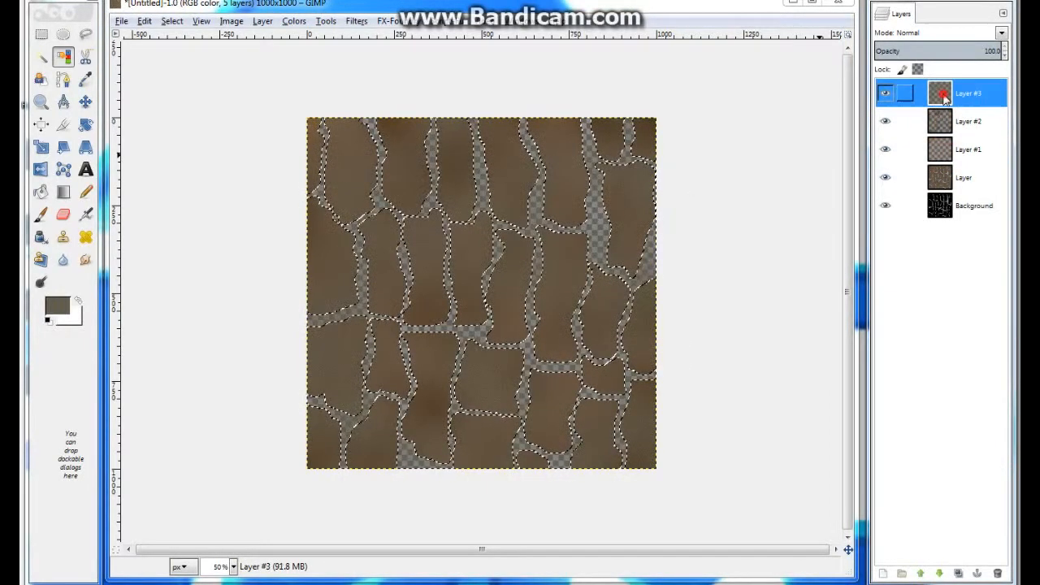
key("Delete")
key("ctrl+shift+a")
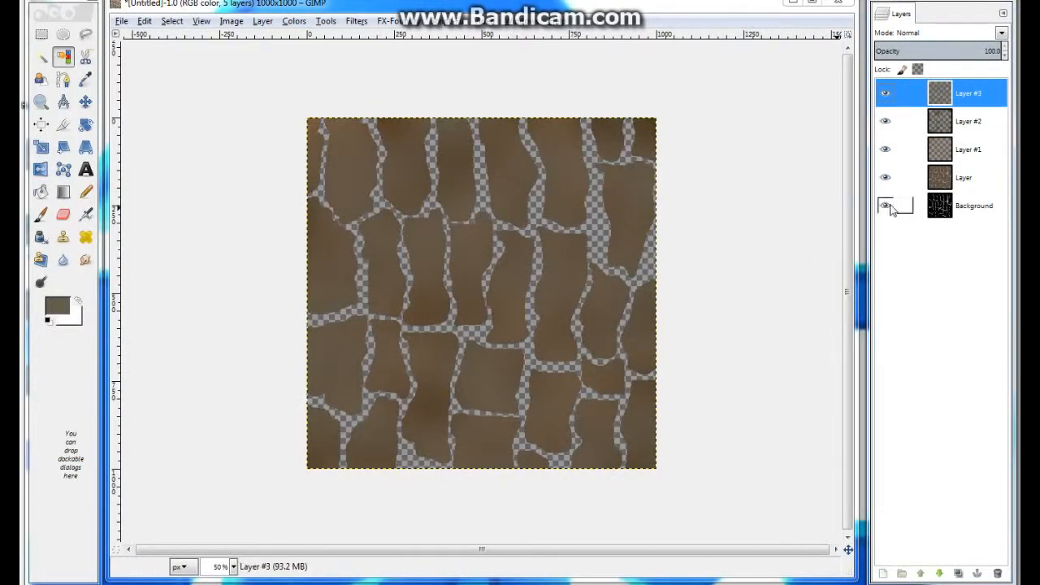
Add a transparent 1000 × 1000 px layer on top and bucket-fill it with the grey 77766f from the color history.
left_click(882, 574)
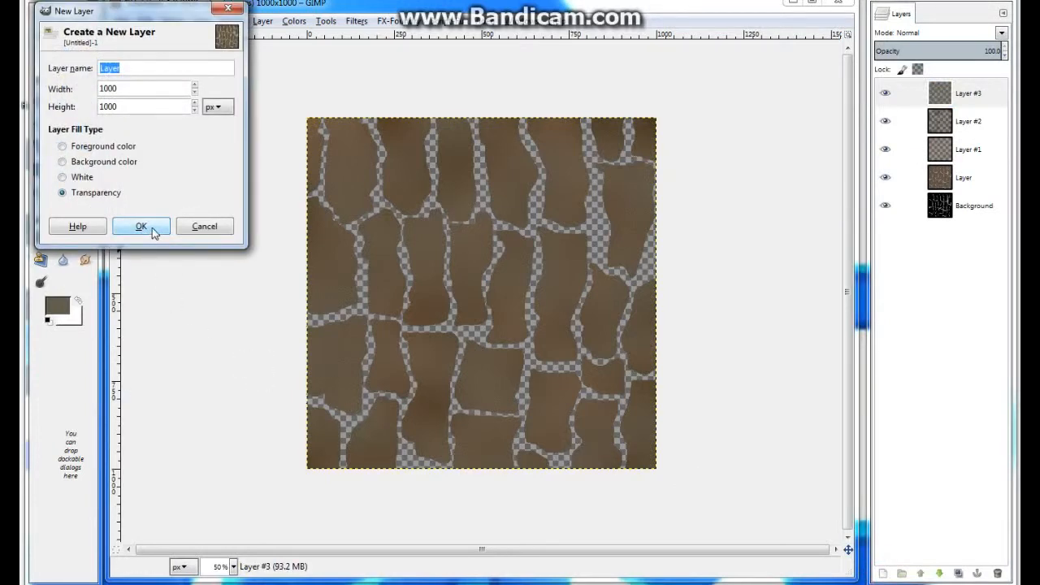
left_click(142, 227)
left_click(57, 305)
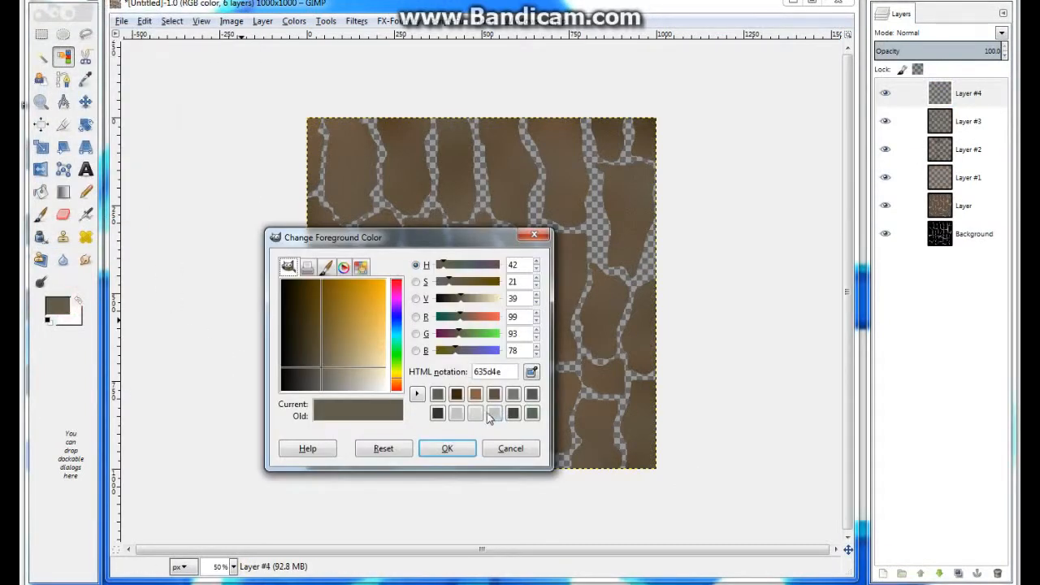
left_click(513, 395)
left_click(445, 448)
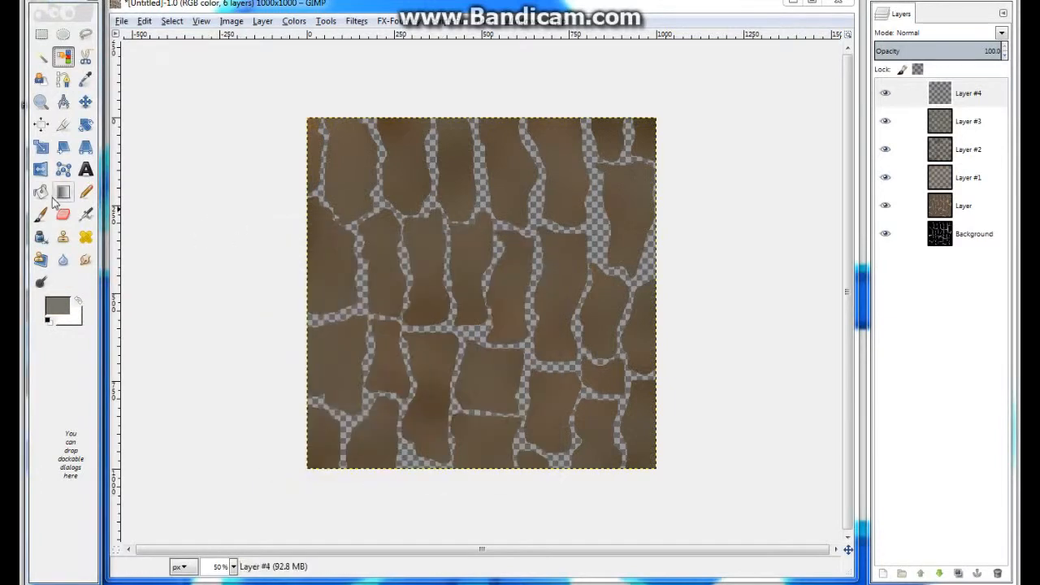
key("shift+b")
left_click(470, 288)
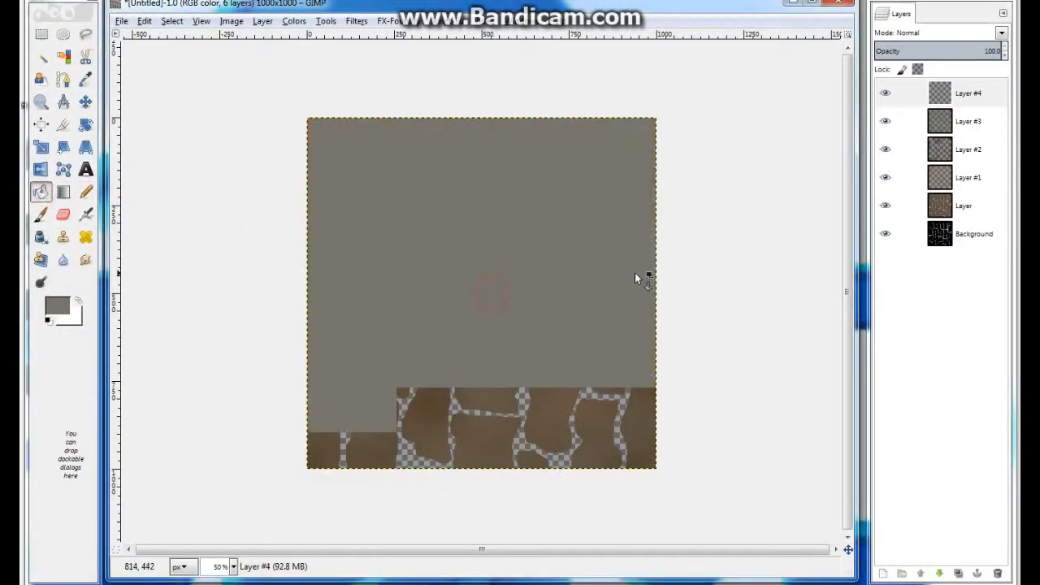
Add another transparent layer above the grey Layer #4.
left_click(882, 574)
left_click(141, 227)
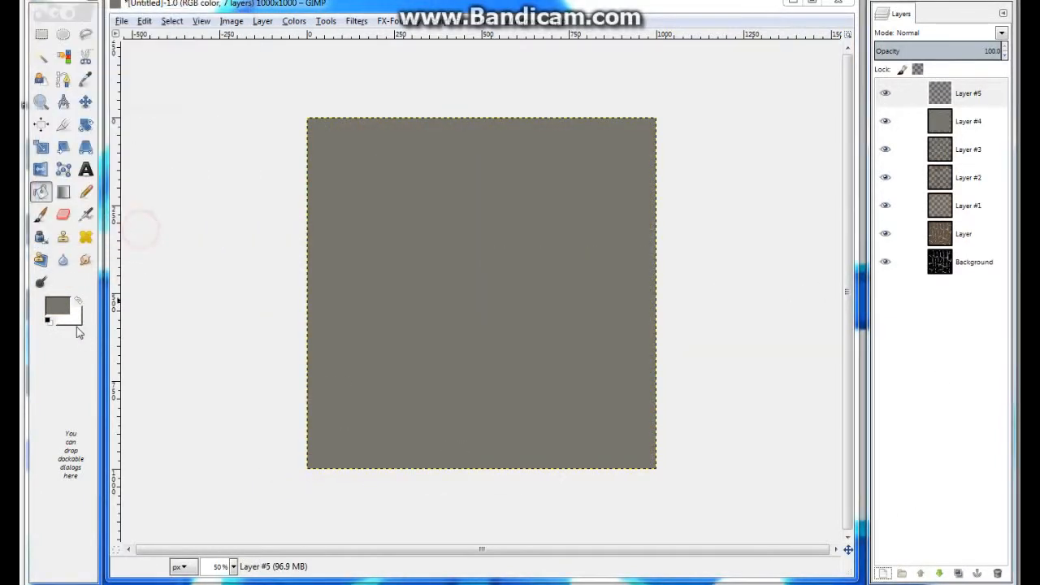
Set the foreground color to the near-black 33322e from the color history.
left_click(58, 306)
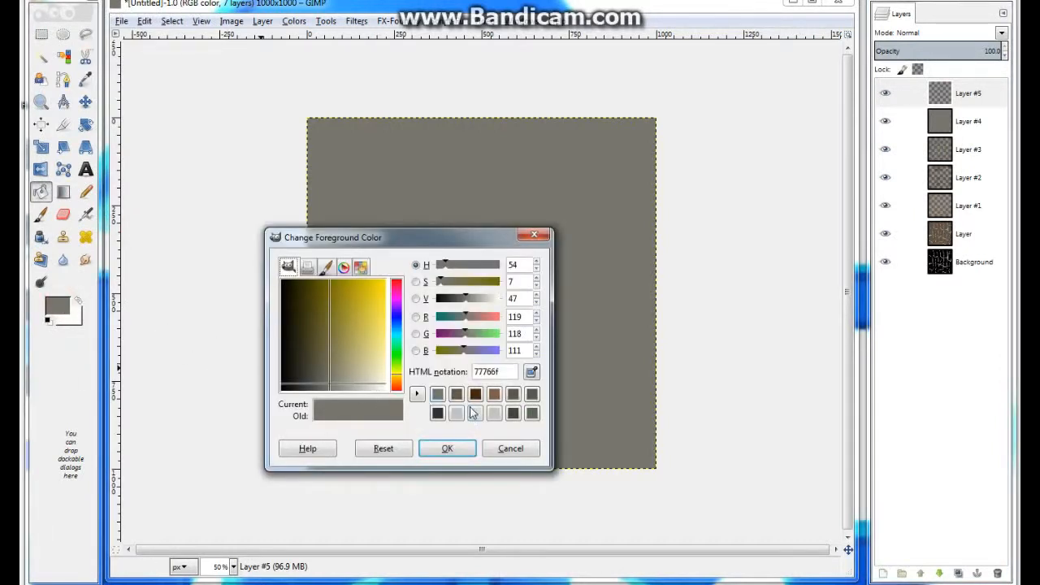
left_click(438, 414)
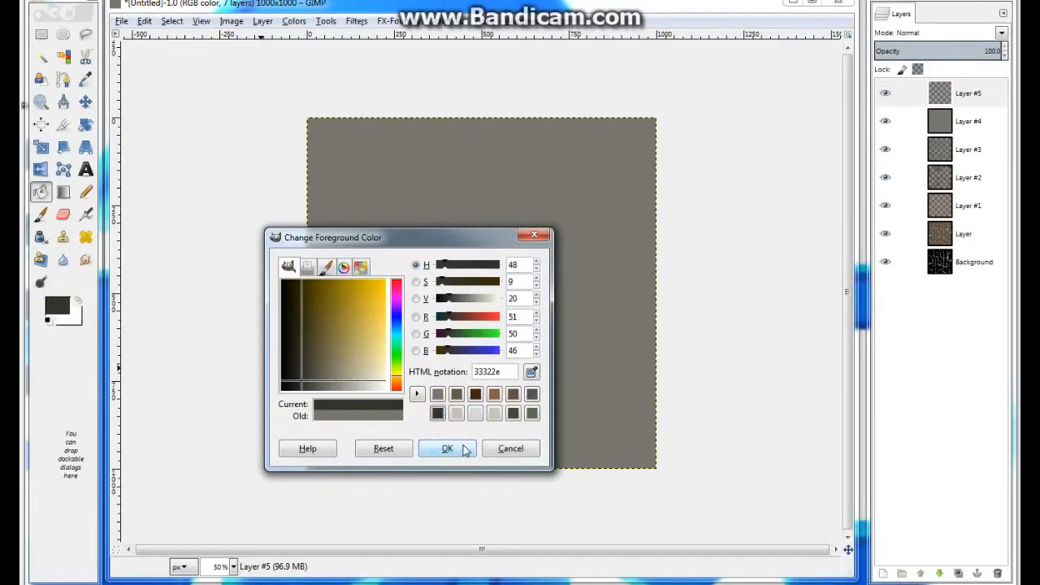
left_click(448, 448)
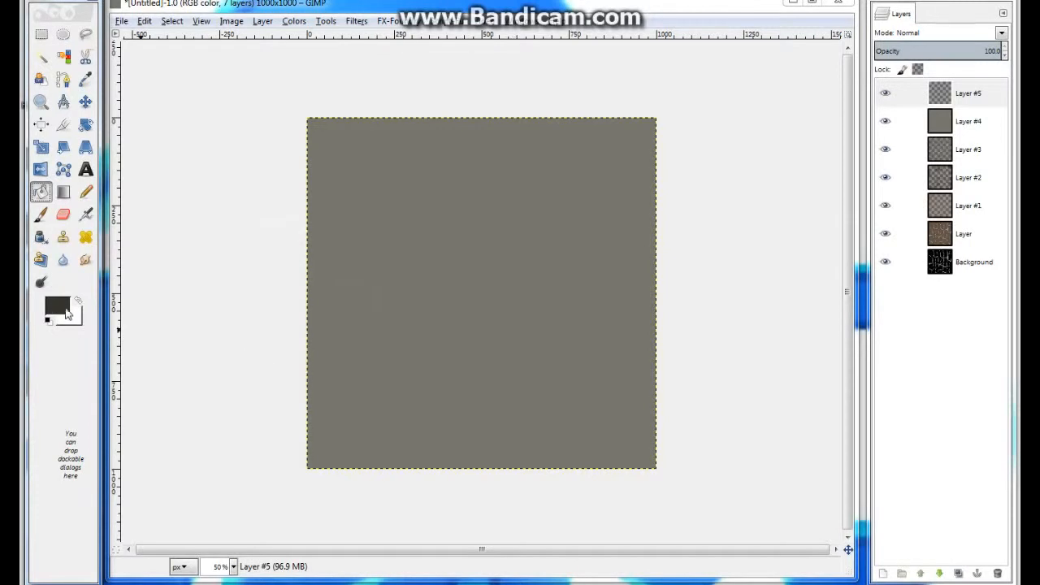
Set the foreground to a dark olive brown from the color history and bucket-fill Layer #5 with it.
left_click(67, 313)
left_click(513, 413)
left_click(467, 449)
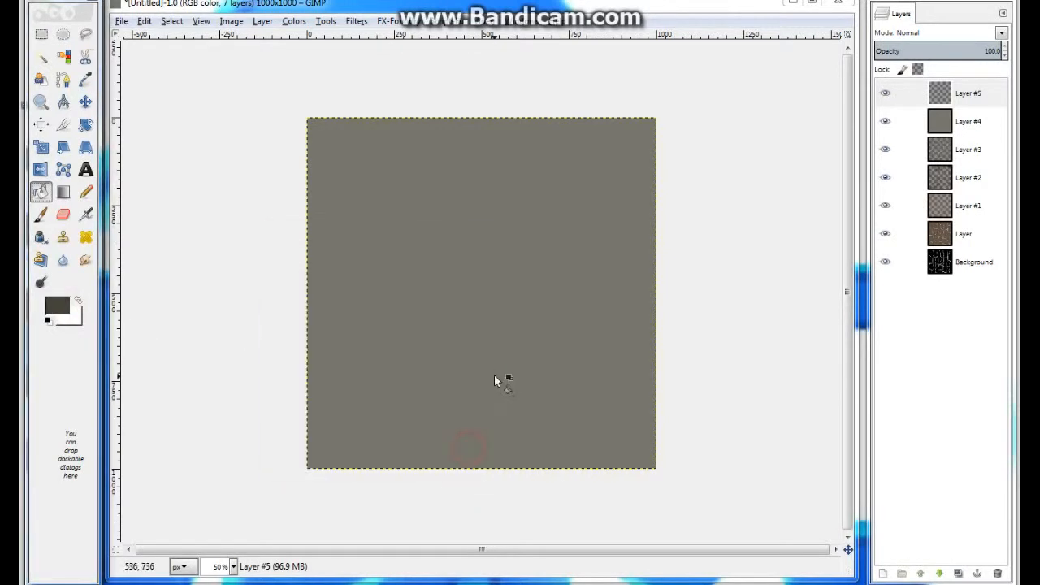
left_click(527, 345)
Hide Layer #5, scribble a crisscrossing Free Select selection across Layer #4, delete the selected areas, and deselect.
left_click(885, 94)
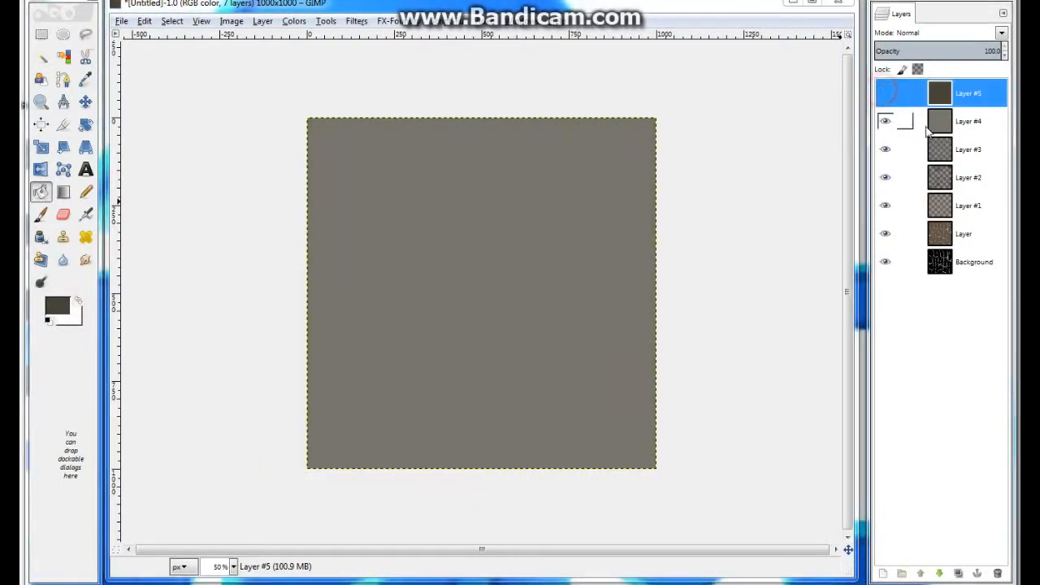
left_click(894, 121)
left_click(85, 34)
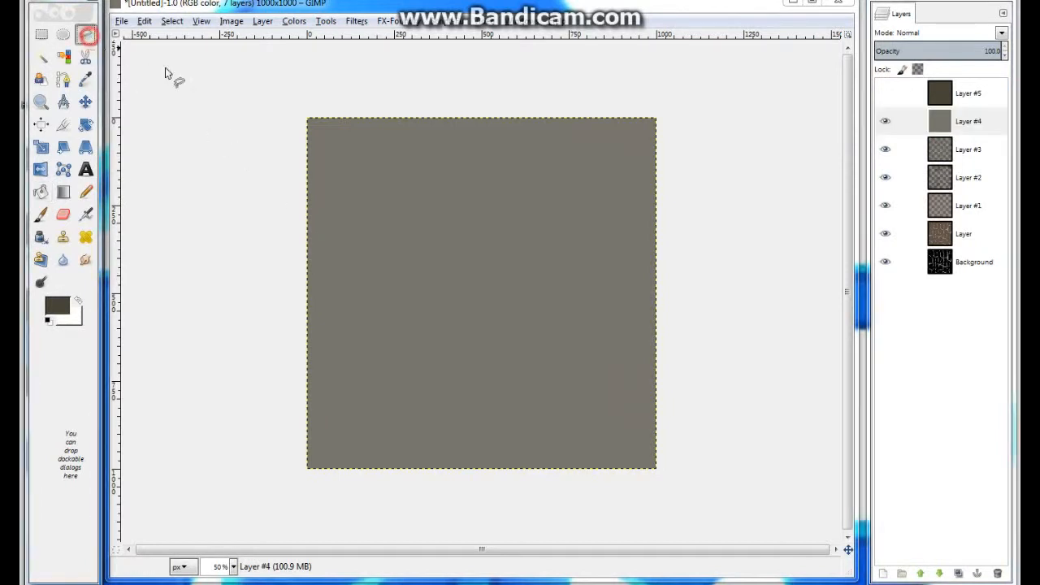
mouse_move(457, 91)
left_mouse_down()
mouse_move(368, 195)
mouse_move(265, 434)
mouse_move(737, 521)
mouse_move(426, 490)
mouse_move(676, 452)
mouse_move(882, 452)
mouse_move(640, 457)
mouse_move(656, 419)
mouse_move(846, 375)
mouse_move(818, 310)
mouse_move(618, 295)
mouse_move(708, 278)
mouse_move(455, 219)
mouse_move(757, 199)
mouse_move(379, 144)
mouse_move(420, 33)
mouse_move(344, 549)
mouse_move(298, 558)
mouse_move(474, 107)
mouse_move(519, 62)
mouse_move(333, 506)
mouse_move(407, 575)
mouse_move(542, 136)
mouse_move(542, 67)
mouse_move(377, 510)
mouse_move(339, 539)
mouse_move(517, 510)
mouse_move(516, 430)
mouse_move(615, 395)
mouse_move(649, 230)
mouse_move(659, 434)
mouse_move(751, 423)
mouse_move(569, 410)
mouse_move(415, 210)
left_mouse_up()
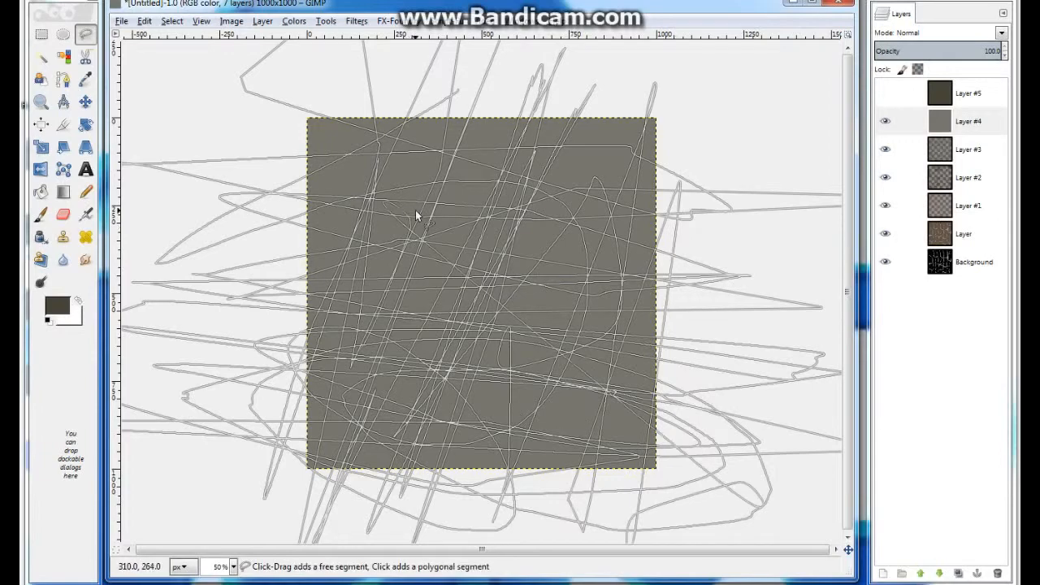
key("Return")
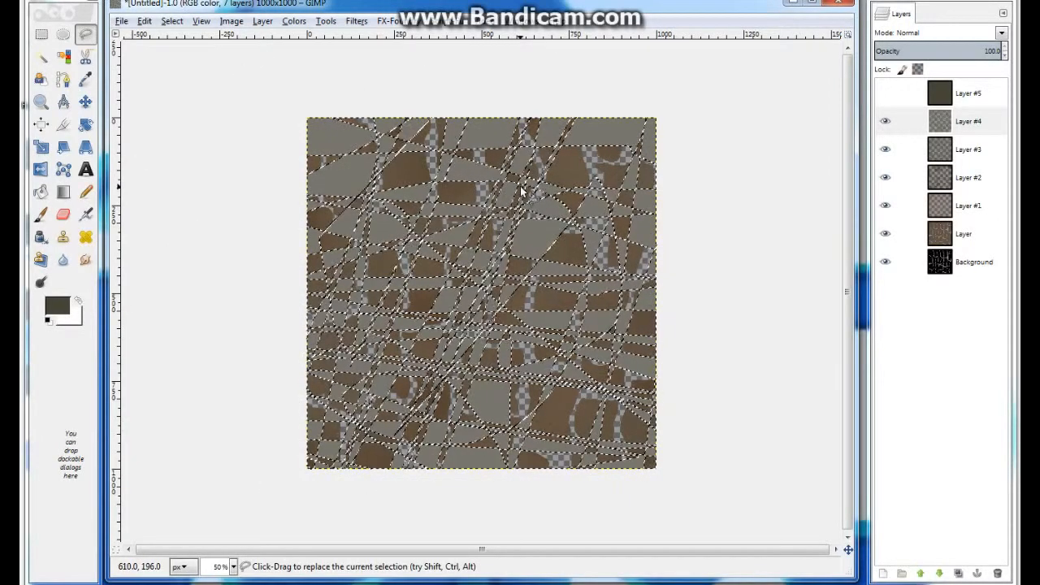
key("ctrl+shift+a")
Scribble a second random freehand selection over the remaining grey pieces of Layer #4, delete its contents, and deselect.
mouse_move(717, 93)
left_mouse_down()
mouse_move(470, 376)
mouse_move(481, 183)
mouse_move(487, 291)
mouse_move(418, 294)
mouse_move(314, 244)
mouse_move(394, 371)
mouse_move(193, 375)
mouse_move(415, 411)
mouse_move(389, 405)
mouse_move(754, 379)
mouse_move(657, 199)
mouse_move(426, 261)
mouse_move(294, 187)
mouse_move(216, 334)
mouse_move(419, 330)
mouse_move(381, 323)
mouse_move(357, 198)
left_mouse_up()
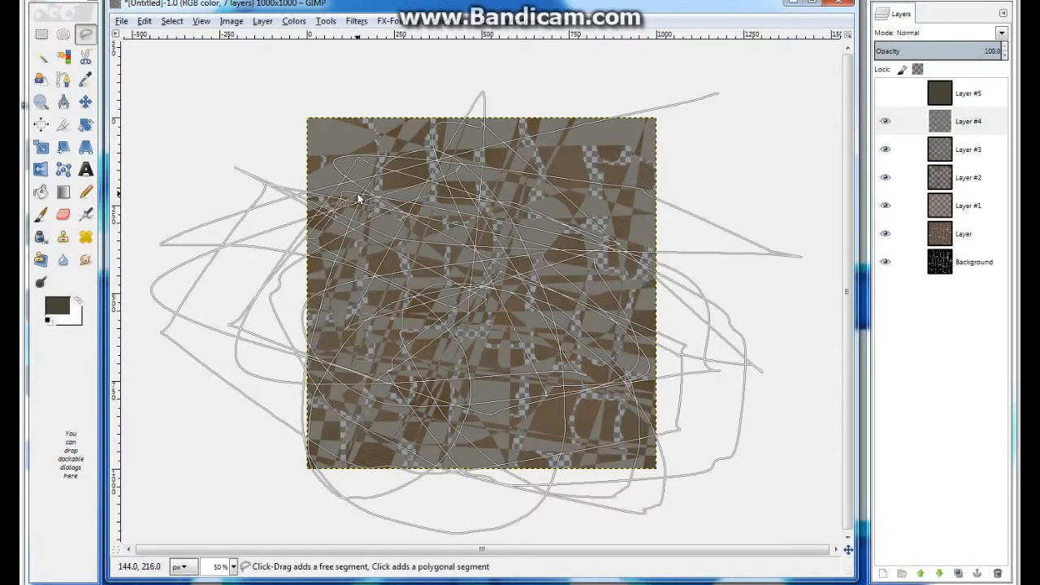
key("Return")
key("Delete")
key("ctrl+shift+a")
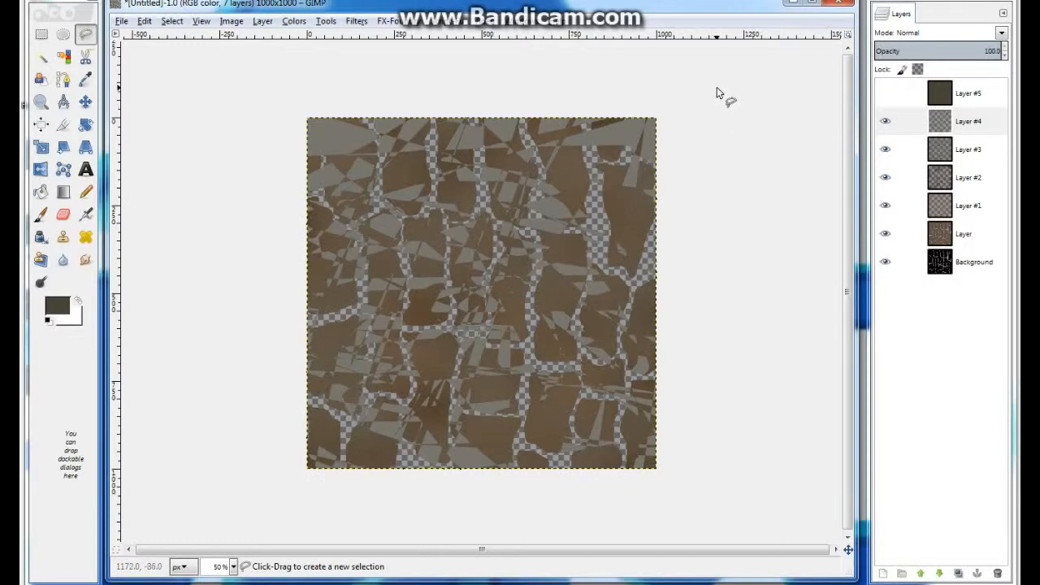
Cut a third looping freehand selection out of Layer #4 to thin the grey pieces further, and deselect.
mouse_move(723, 87)
left_mouse_down()
mouse_move(336, 173)
mouse_move(488, 314)
mouse_move(619, 382)
mouse_move(584, 440)
mouse_move(710, 356)
mouse_move(613, 398)
mouse_move(878, 474)
mouse_move(718, 460)
mouse_move(548, 382)
mouse_move(591, 298)
mouse_move(618, 358)
mouse_move(610, 384)
mouse_move(556, 266)
mouse_move(544, 145)
mouse_move(508, 126)
mouse_move(624, 130)
mouse_move(428, 100)
mouse_move(138, 128)
mouse_move(518, 228)
mouse_move(504, 378)
mouse_move(449, 290)
left_mouse_up()
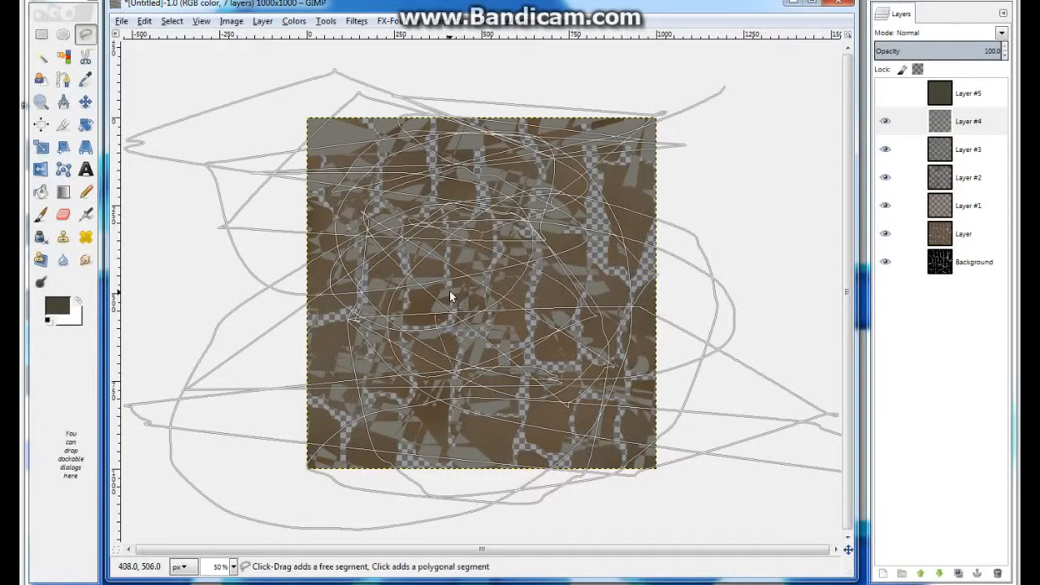
key("Return")
key("ctrl+shift+a")
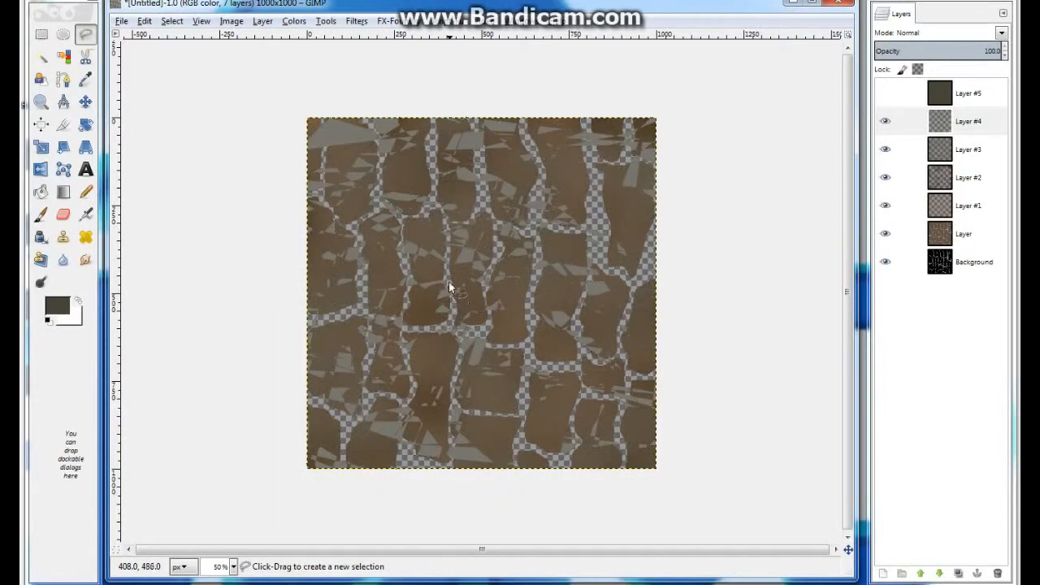
Apply a Gaussian Blur to Layer #4 with a reduced blur radius.
left_click(359, 21)
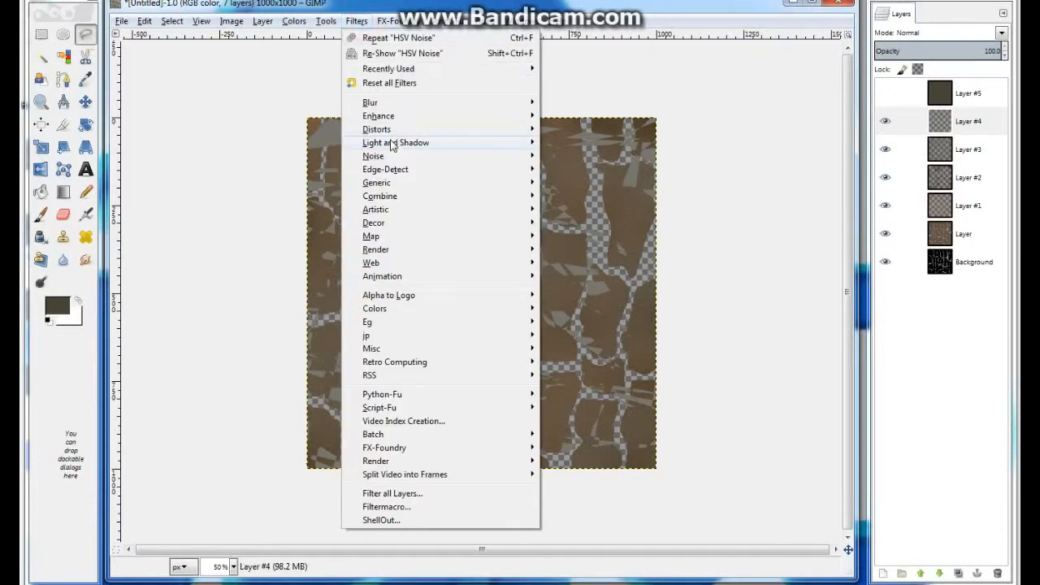
mouse_move(374, 104)
left_click(587, 129)
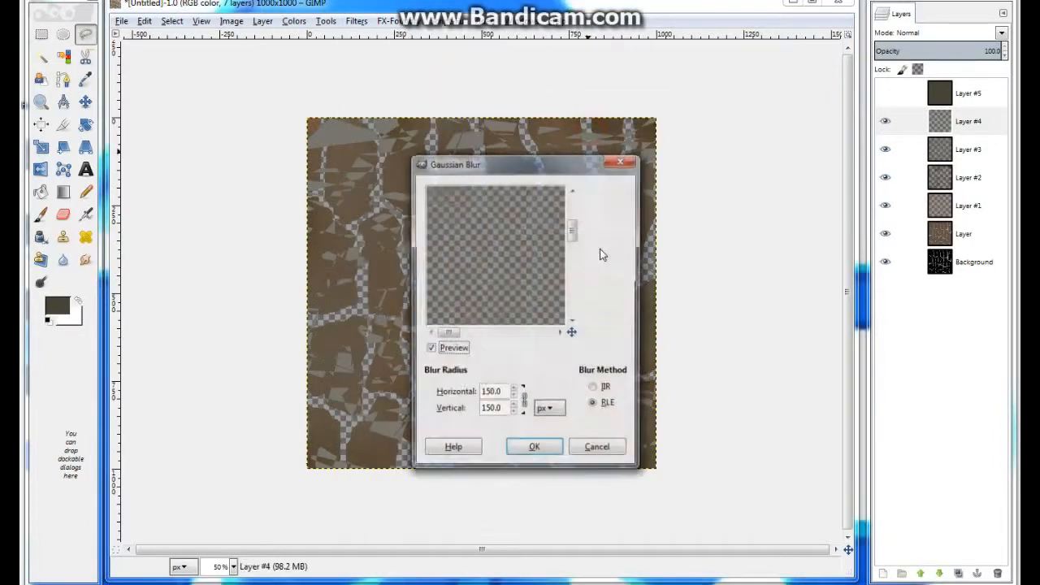
left_click_drag(502, 393, 477, 396)
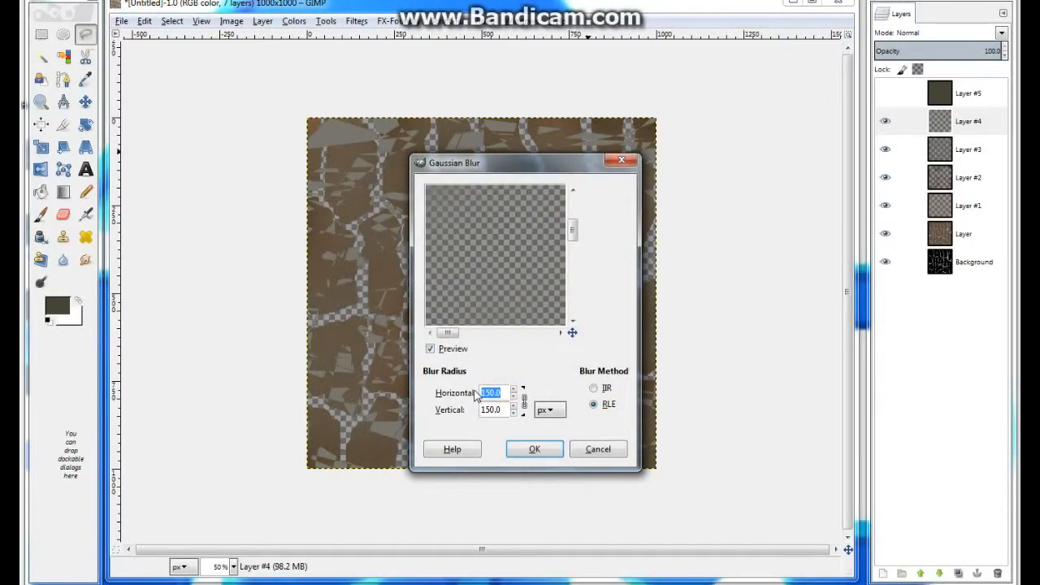
left_click(496, 411)
left_click_drag(572, 226, 574, 252)
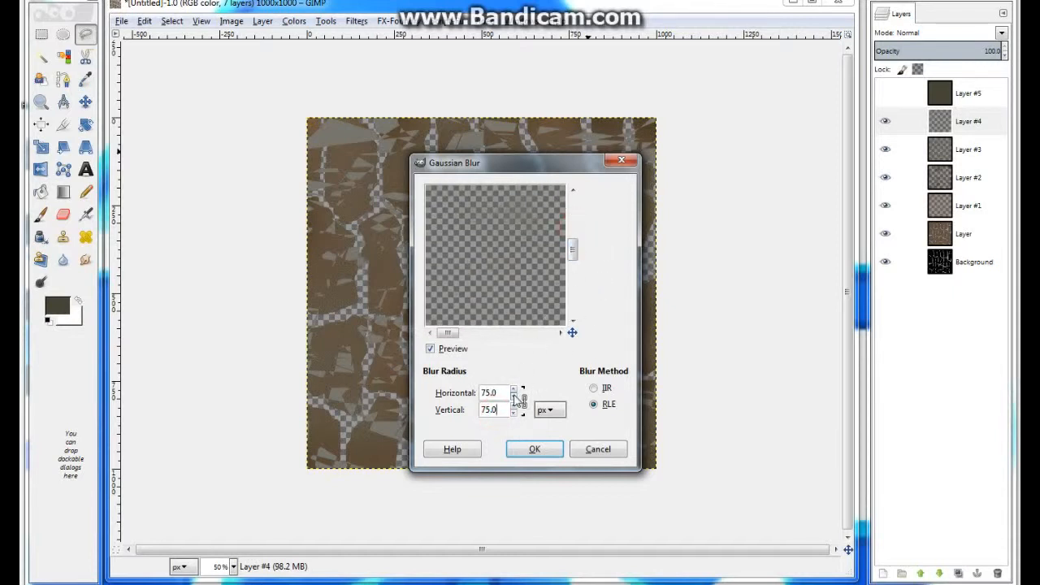
left_click_drag(497, 393, 476, 396)
left_click(550, 450)
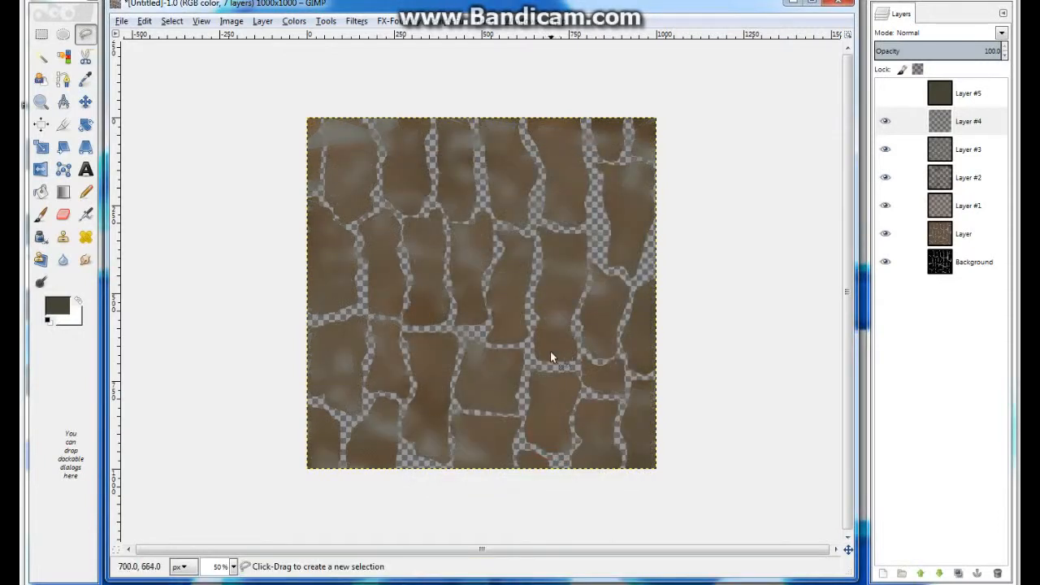
Apply HSV Noise to Layer #4, and make Layer #5 visible and active.
left_click(362, 24)
mouse_move(391, 155)
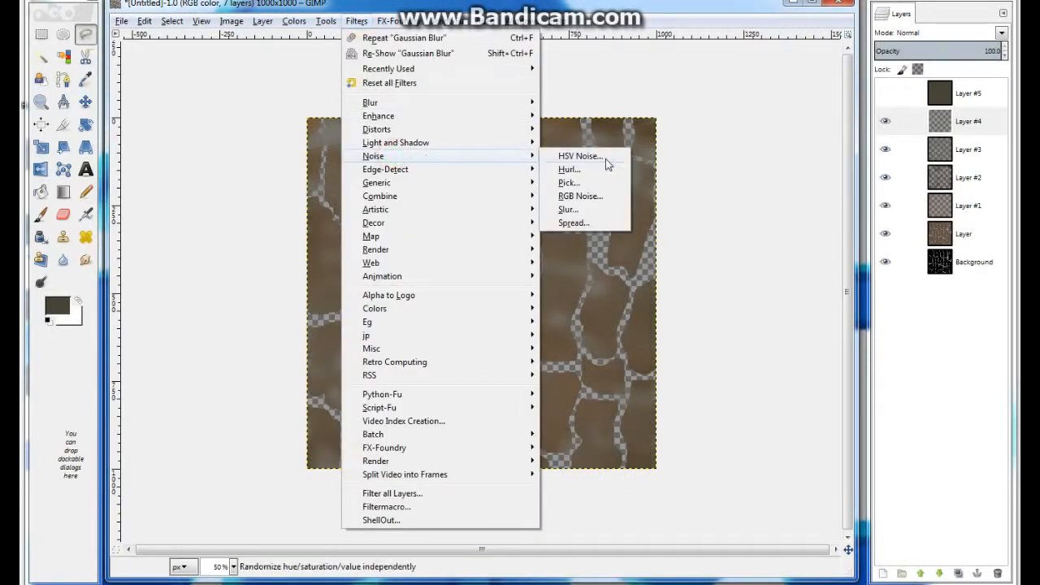
left_click(573, 156)
left_click(530, 457)
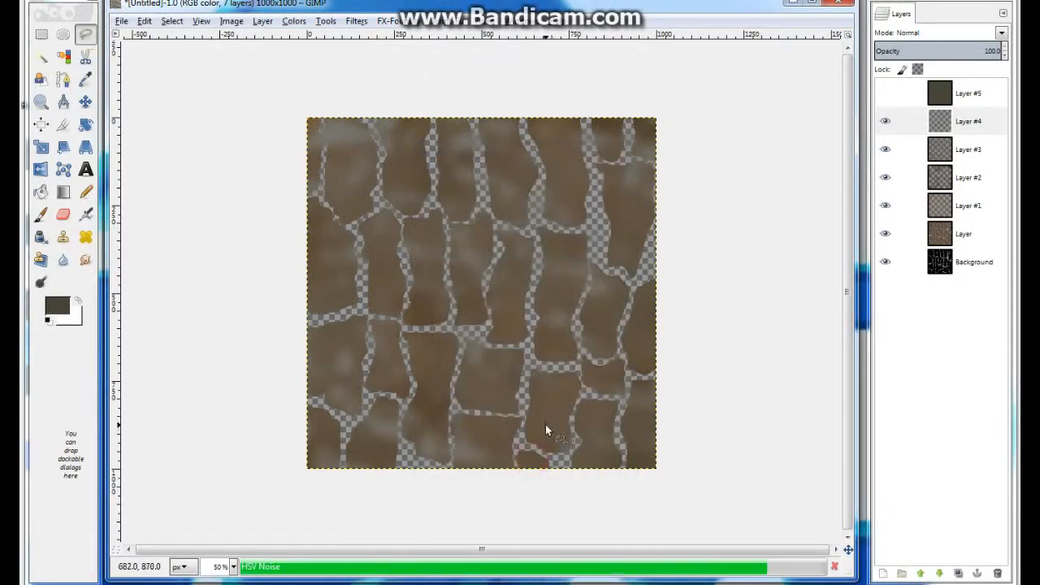
left_click(887, 95)
left_click(934, 97)
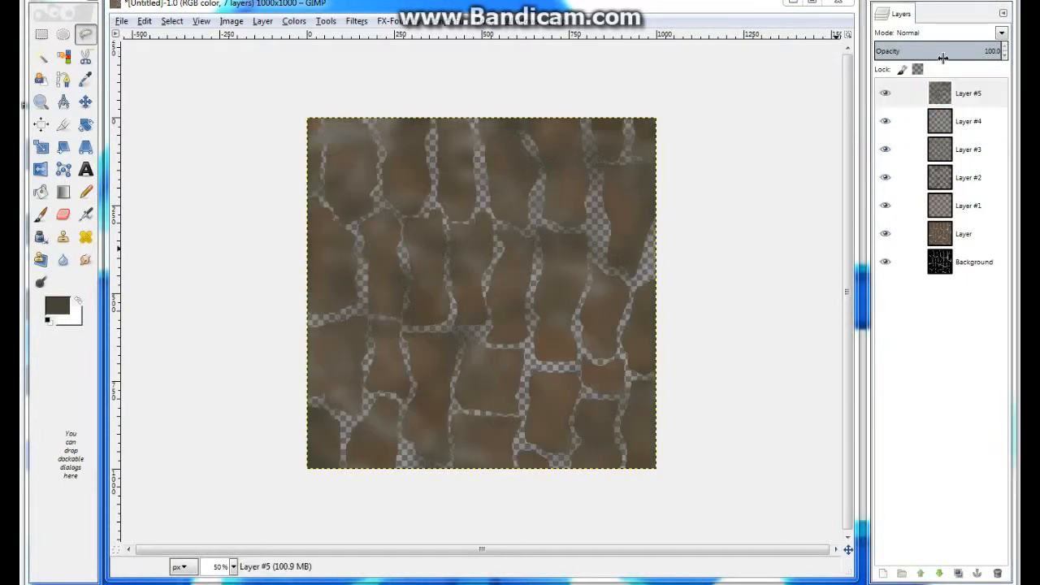
Select the transparent gaps of the layer named Layer by colour, delete them from the layers above up to Layer #5, and deselect.
left_click(963, 234)
left_click(65, 58)
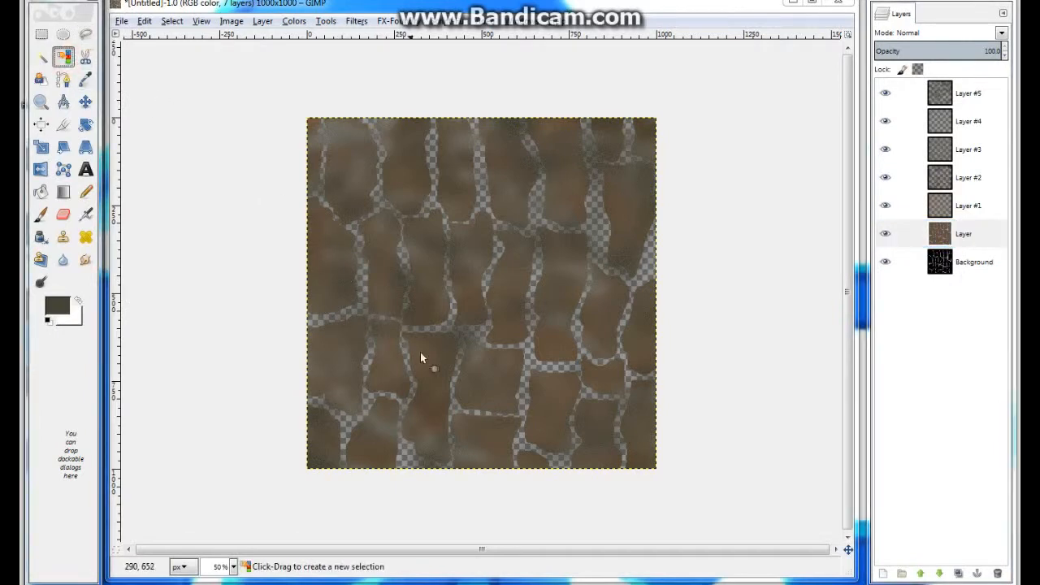
left_click(484, 330)
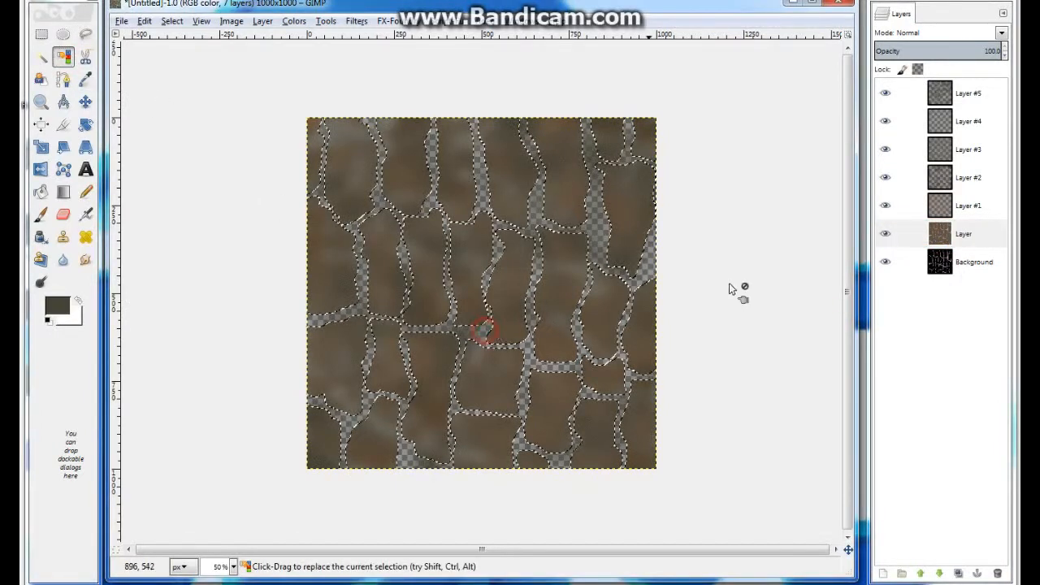
left_click(949, 129)
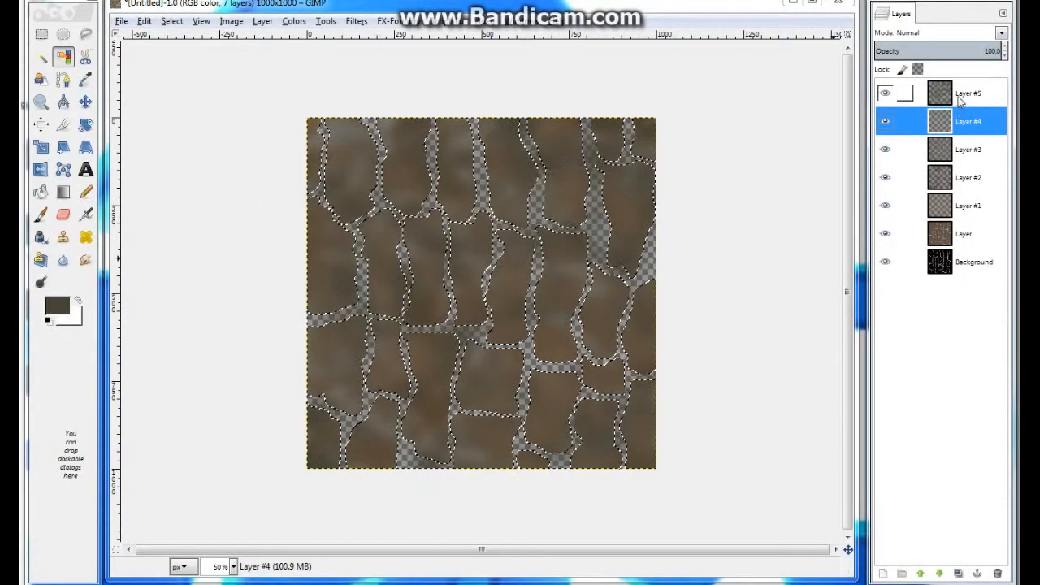
left_click(956, 95)
key("Delete")
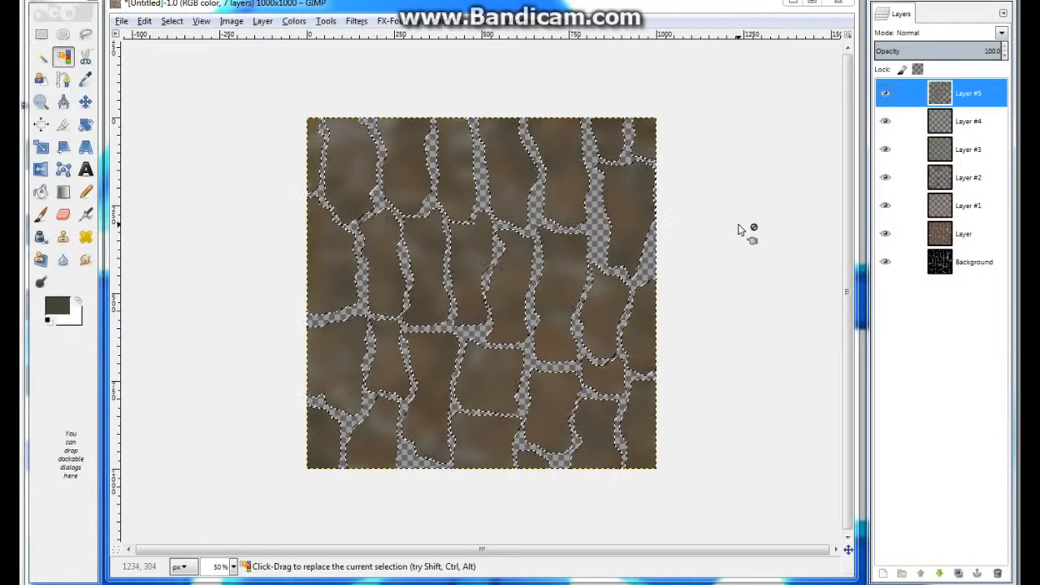
key("ctrl+shift+a")
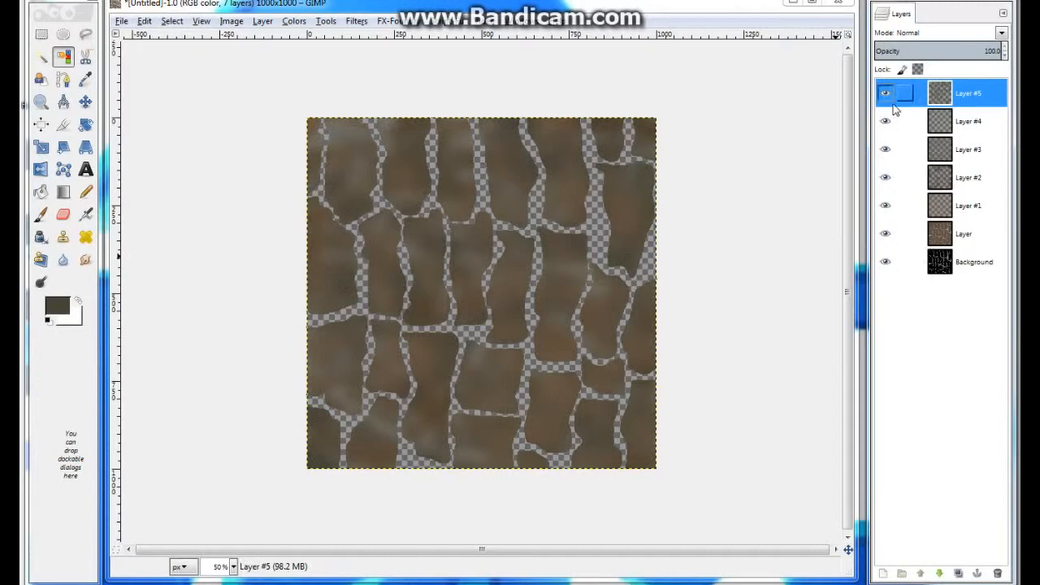
Merge Layer #5 down repeatedly through Layers #4 to #1 until all colour layers are combined into Layer.
left_click(262, 21)
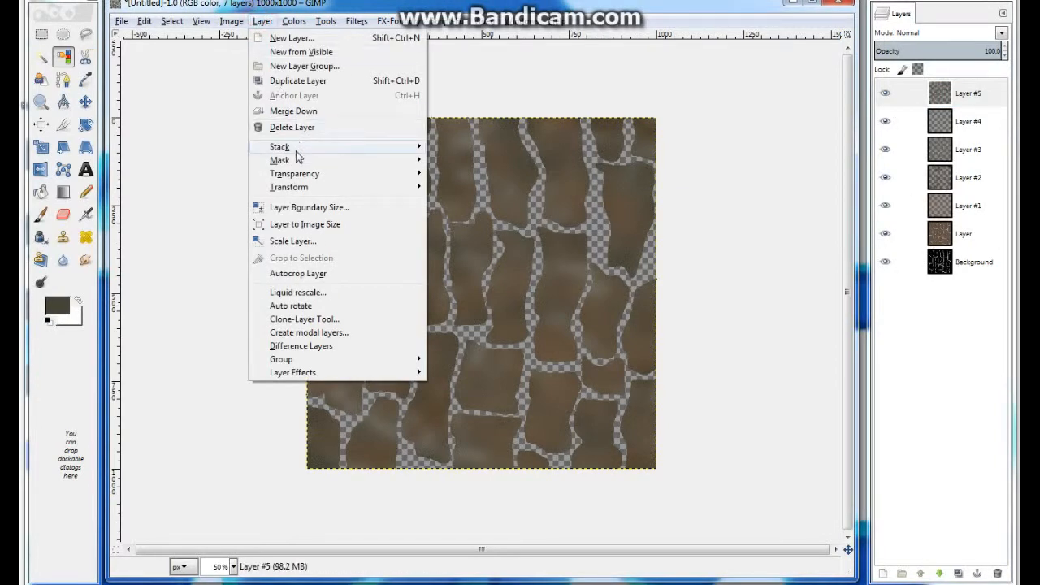
left_click(294, 125)
left_click(260, 21)
left_click(281, 111)
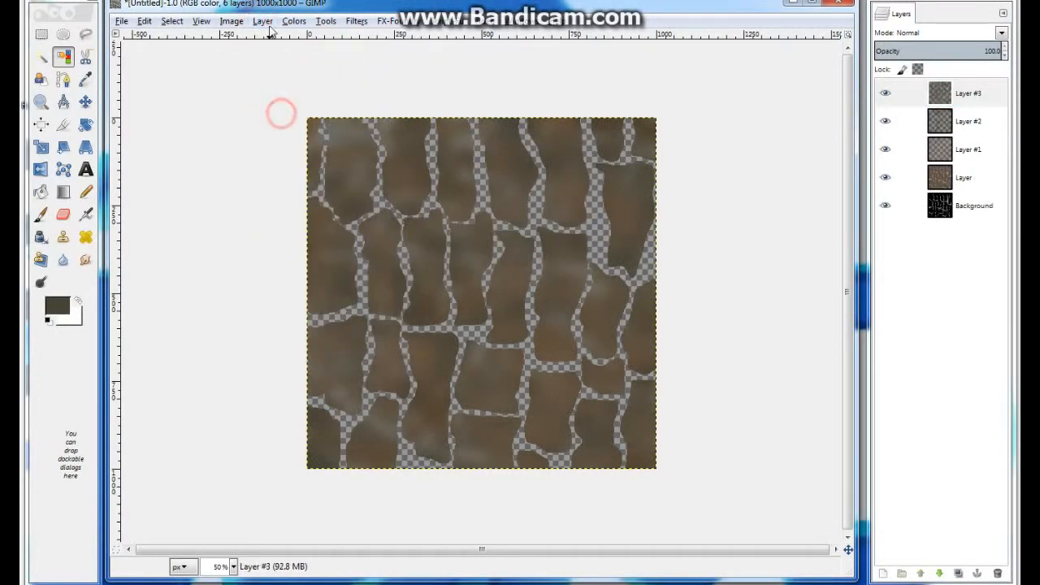
left_click(264, 21)
left_click(262, 110)
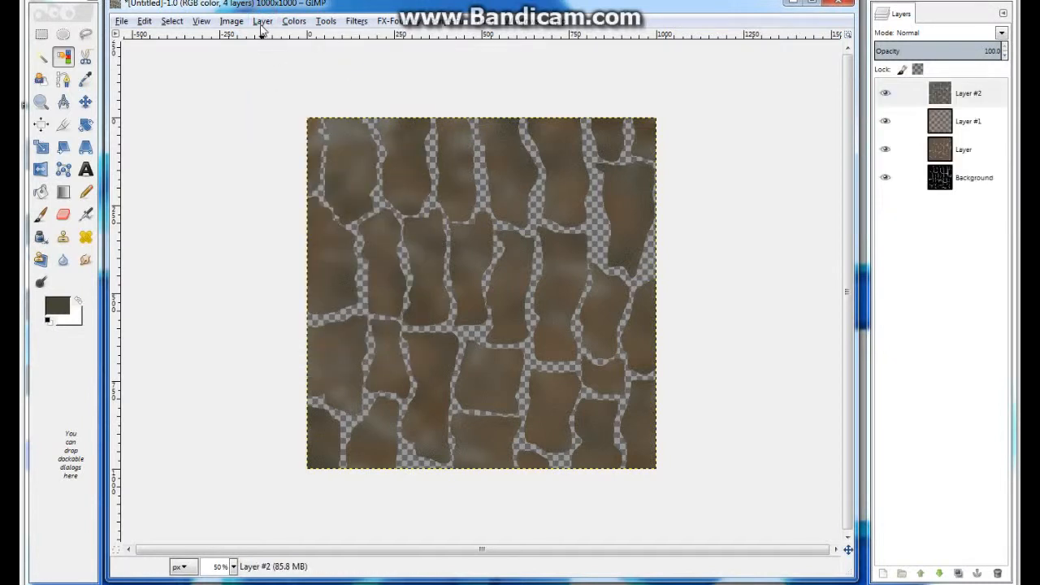
left_click(261, 21)
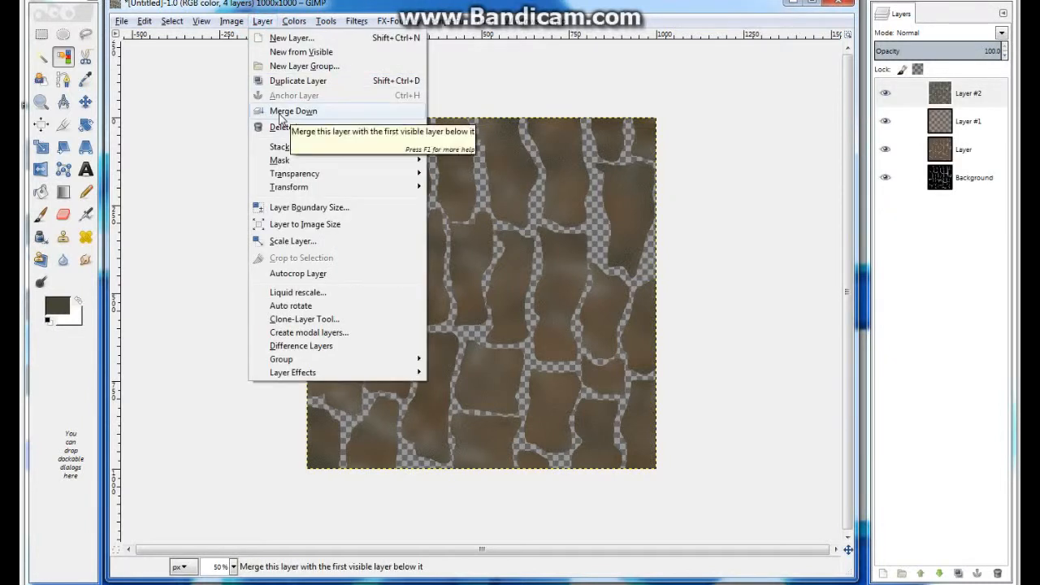
left_click(279, 111)
left_click(261, 21)
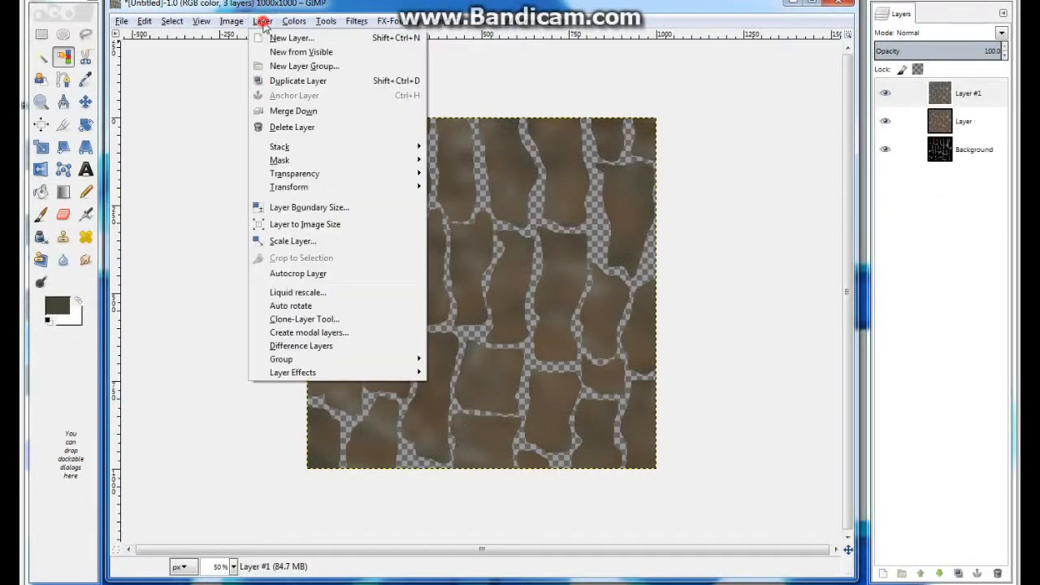
left_click(279, 111)
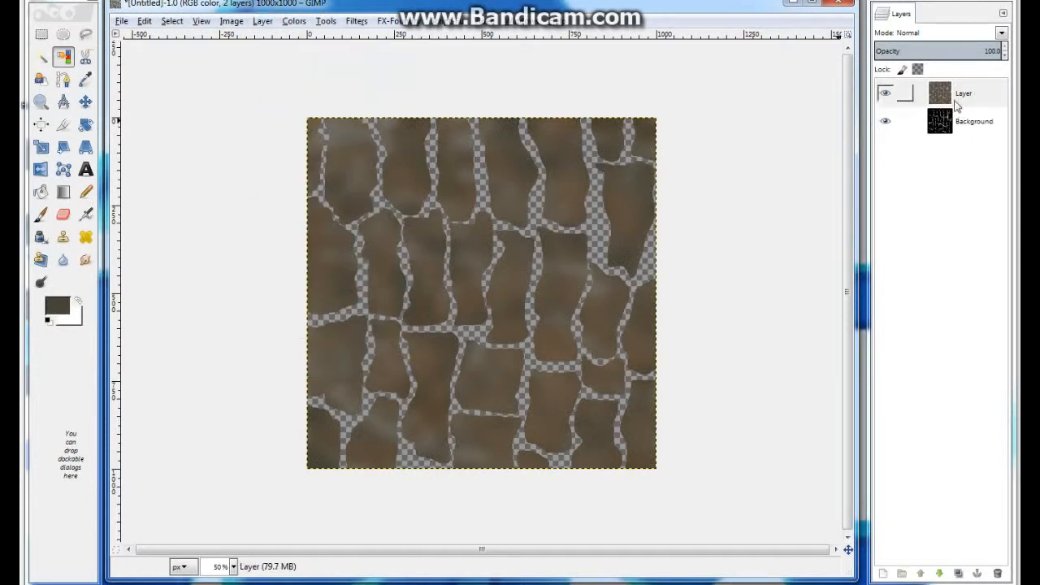
Add a new transparent 1000 × 1000 px layer directly above Background, and hide both Layer and Background.
left_click(944, 129)
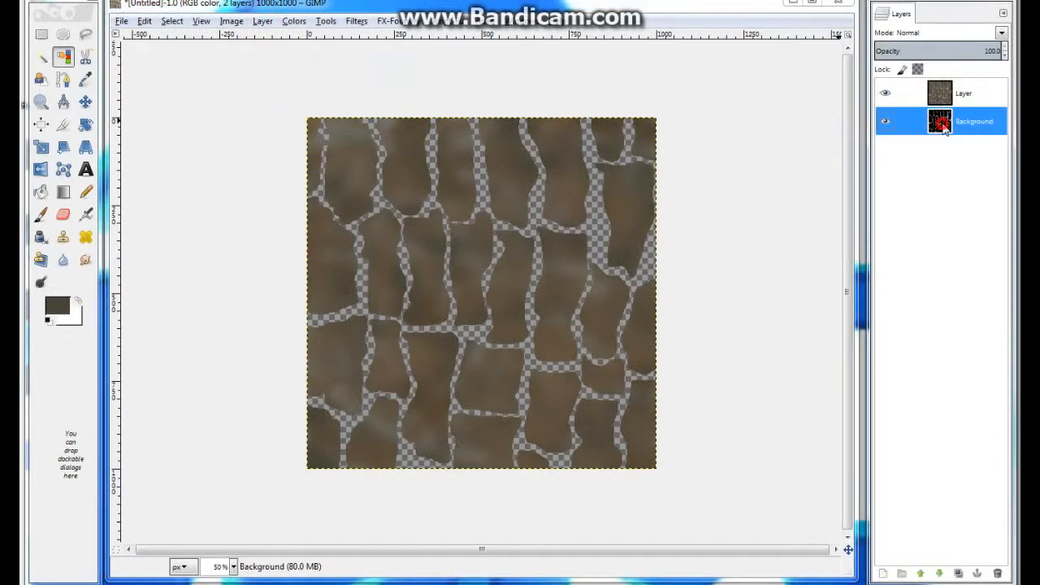
left_click(883, 574)
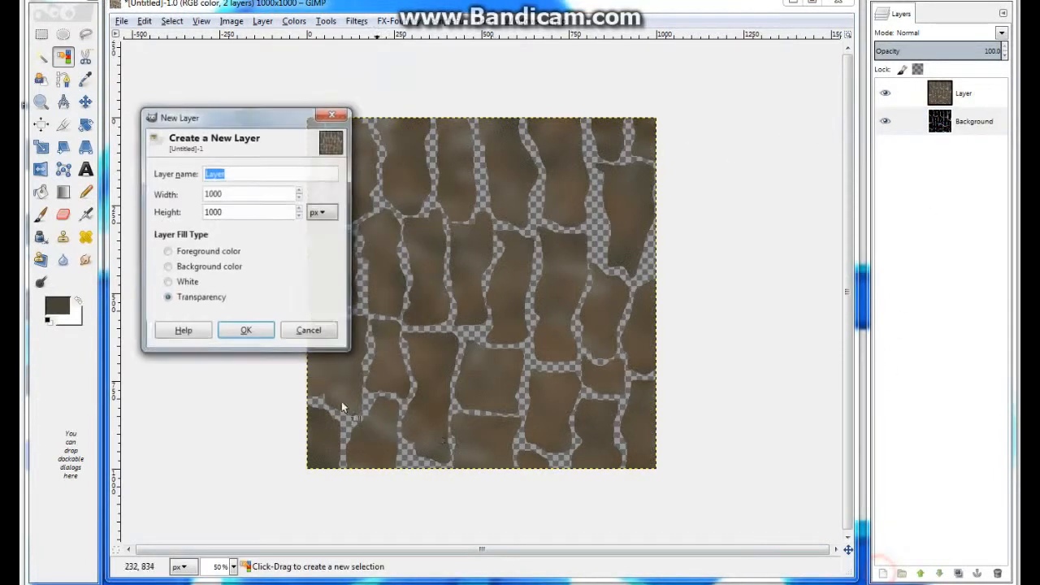
left_click(248, 334)
left_click(886, 93)
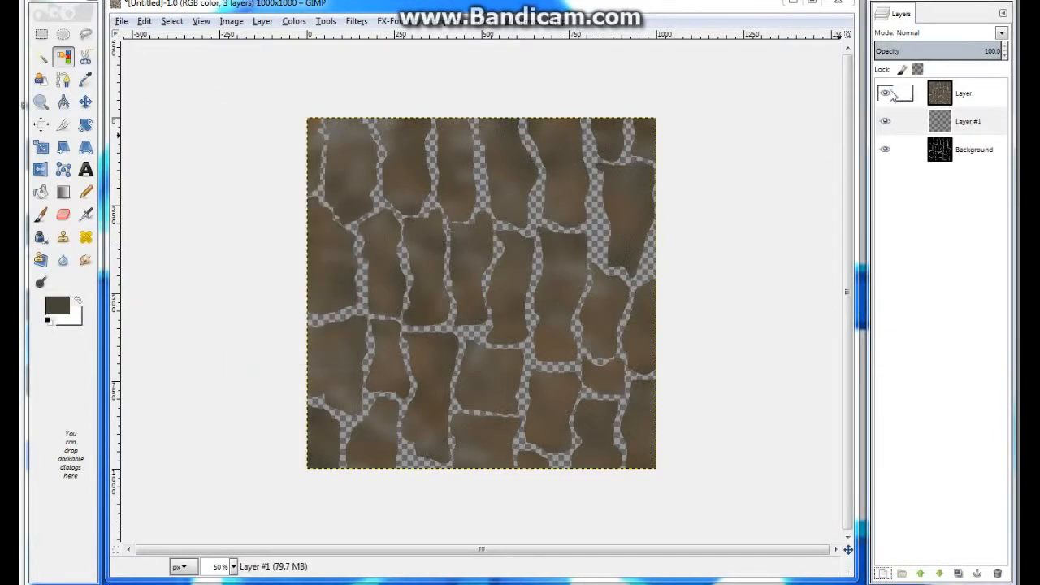
left_click(886, 150)
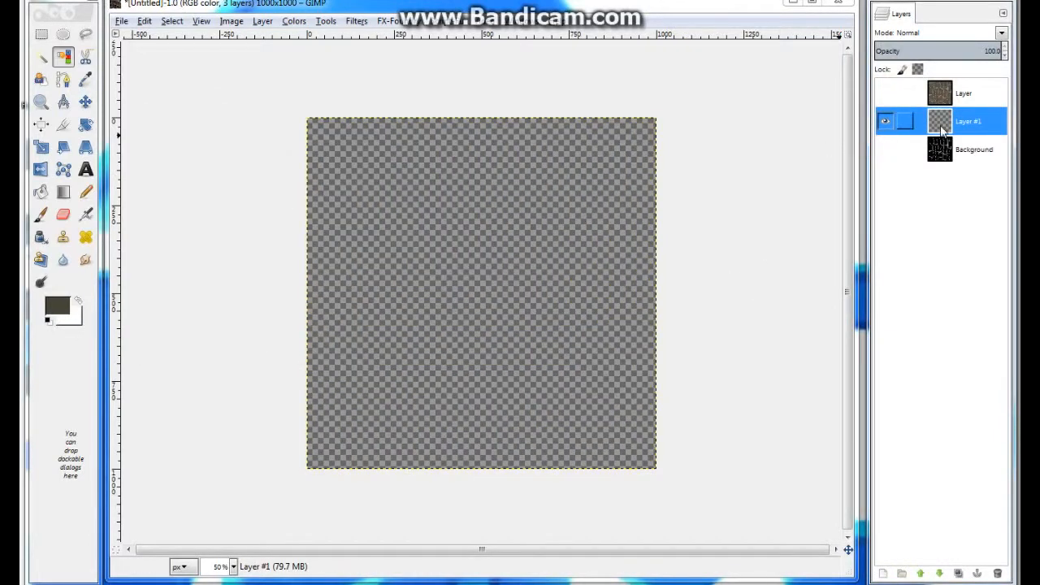
Set the foreground colour to grey 77766f and bucket-fill the new Layer #1 with it.
left_click(67, 312)
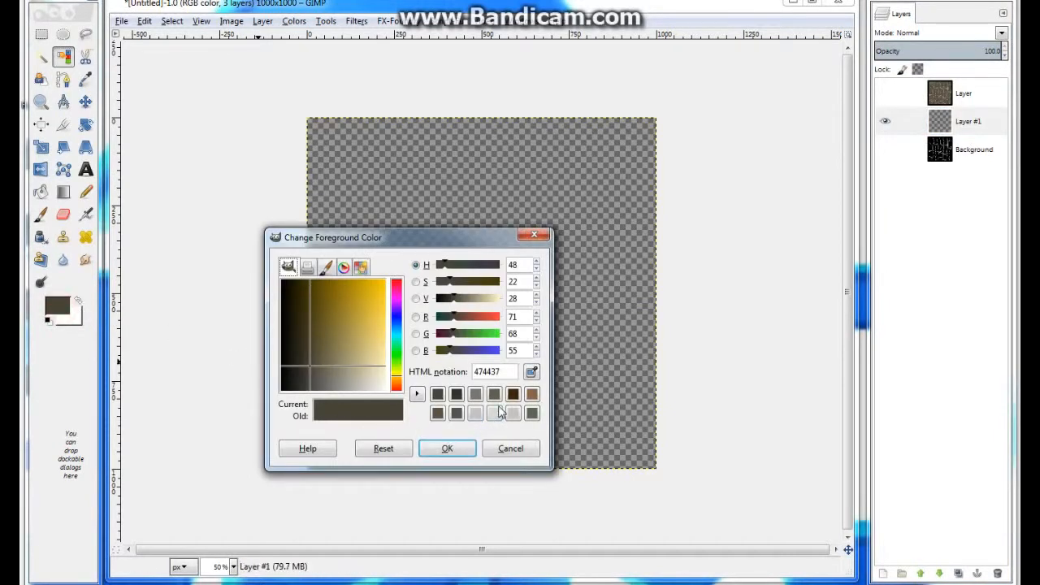
left_click(475, 395)
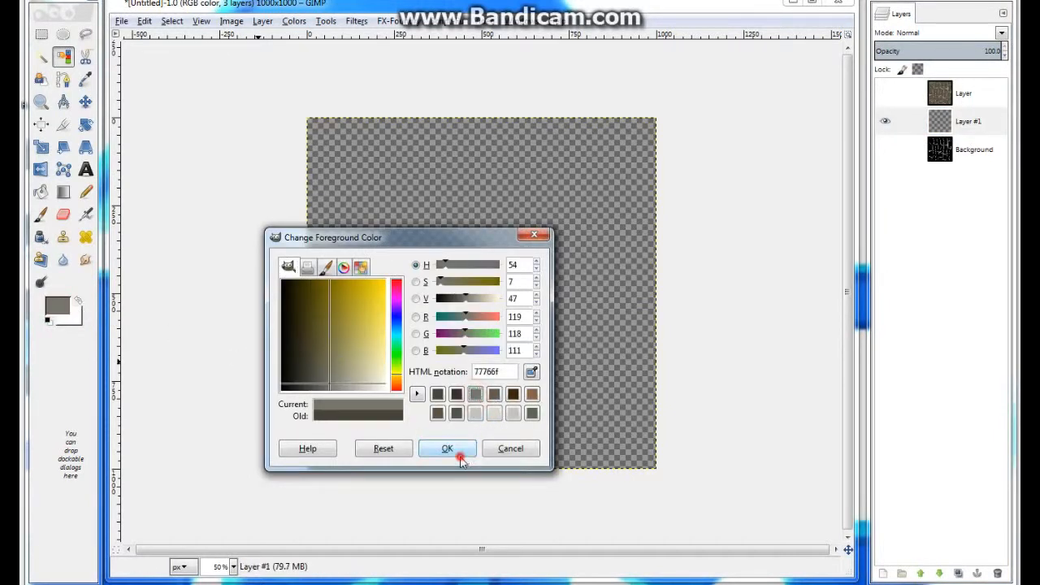
left_click(455, 449)
left_click(41, 191)
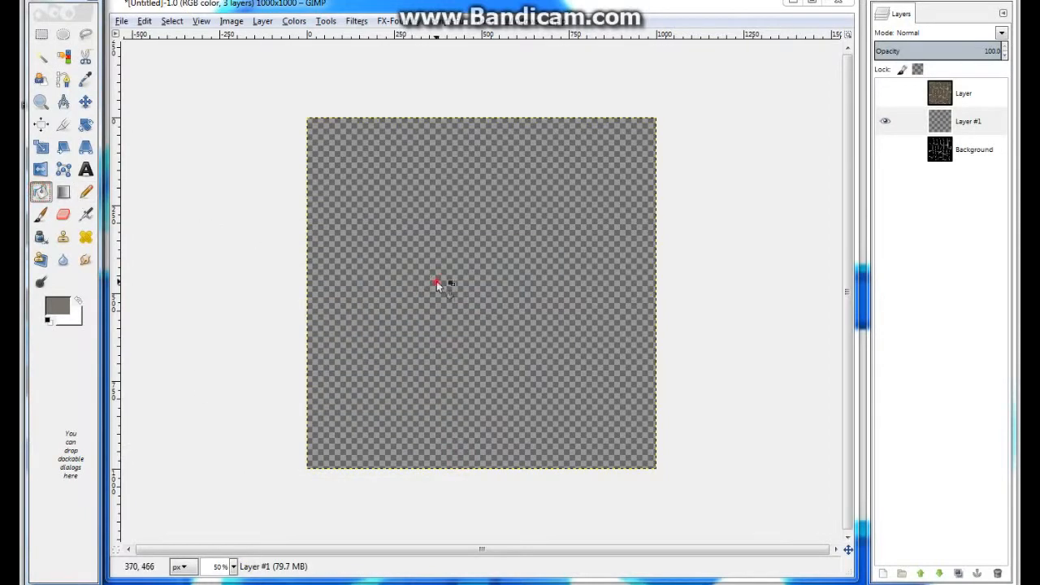
left_click(443, 286)
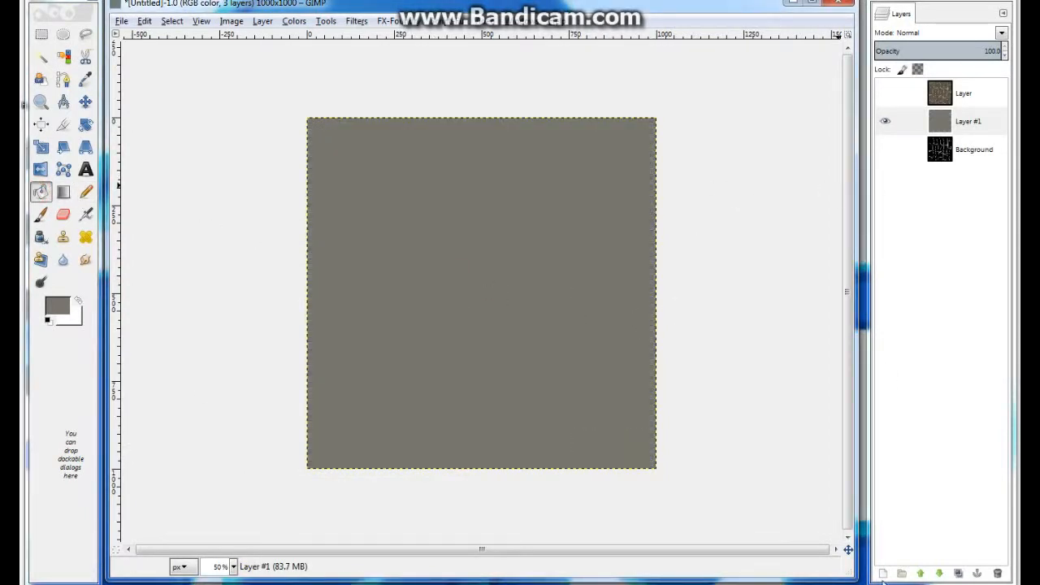
Add a new layer above Layer #1 and bucket-fill it with brown 645041.
left_click(882, 574)
left_click(263, 348)
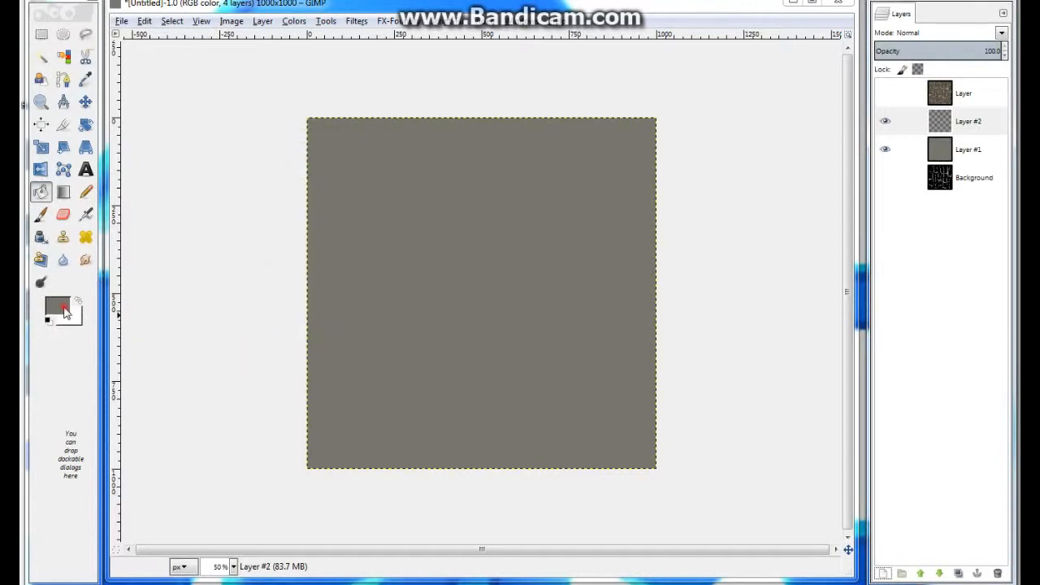
left_click(64, 309)
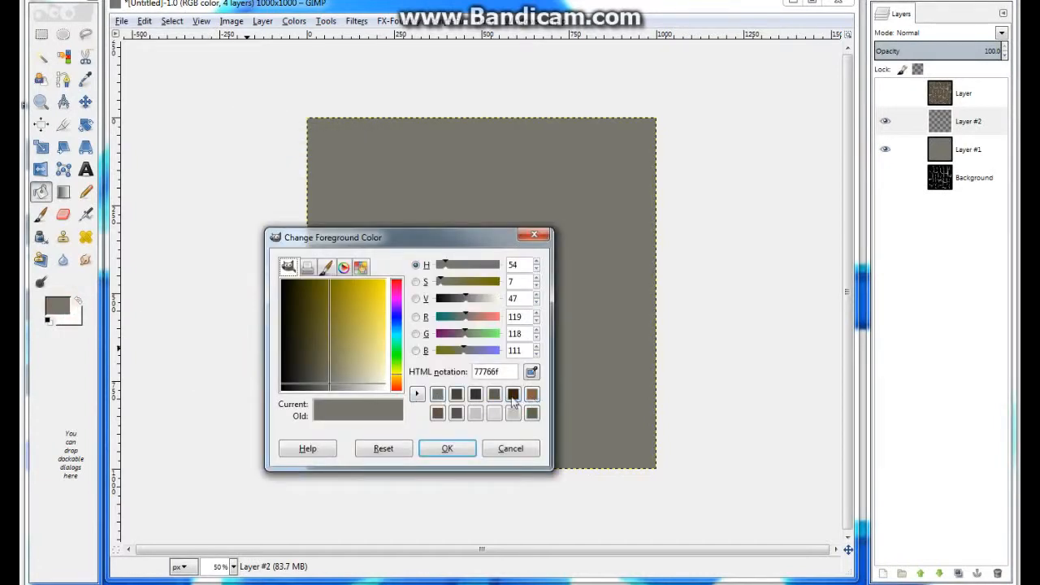
left_click(439, 414)
left_click(447, 449)
left_click(504, 329)
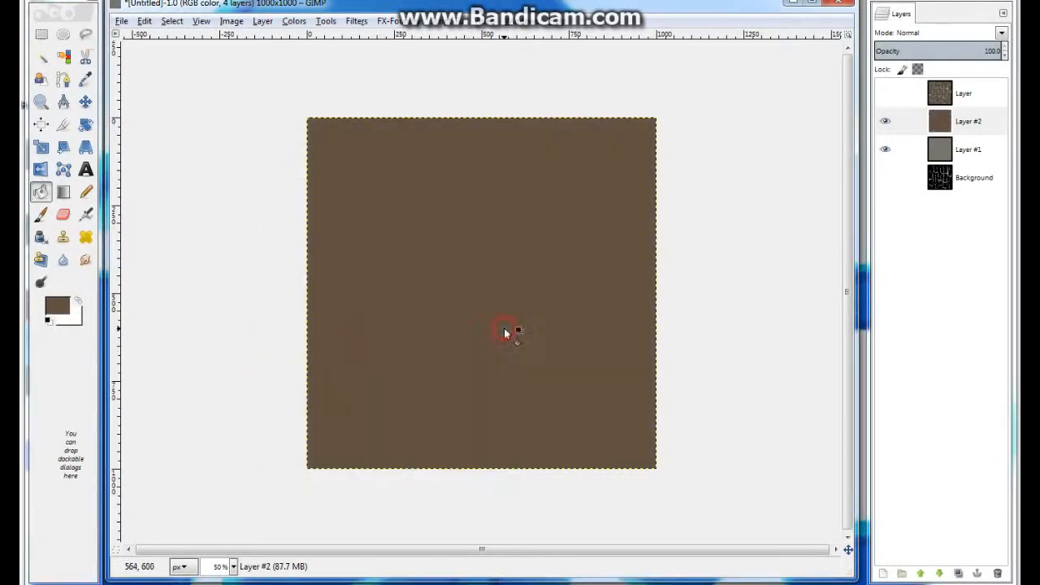
Add a new transparent layer above Layer #2 and bucket-fill it with dark grey 55544f.
left_click(883, 575)
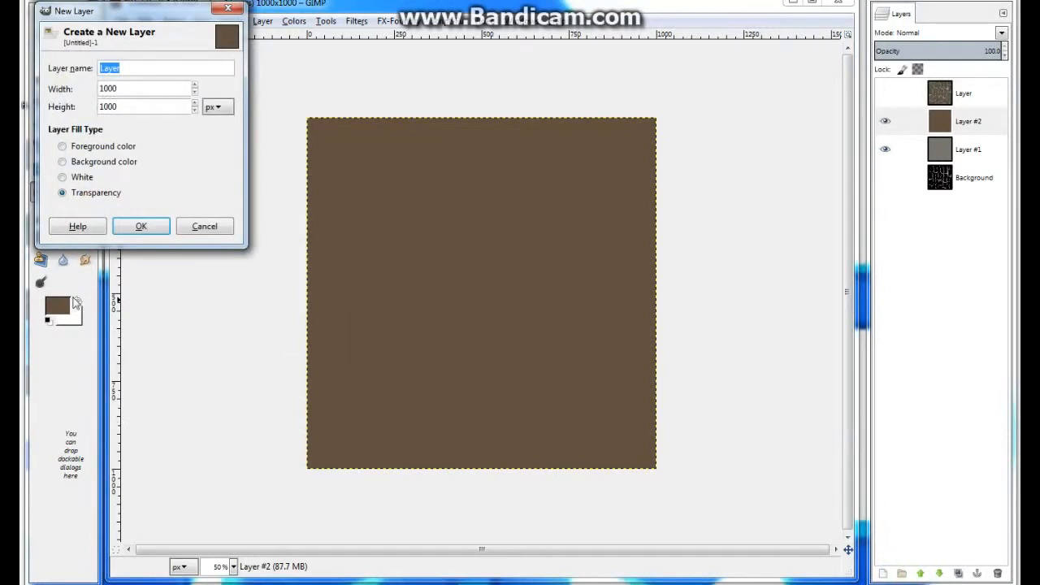
left_click(162, 227)
left_click(57, 307)
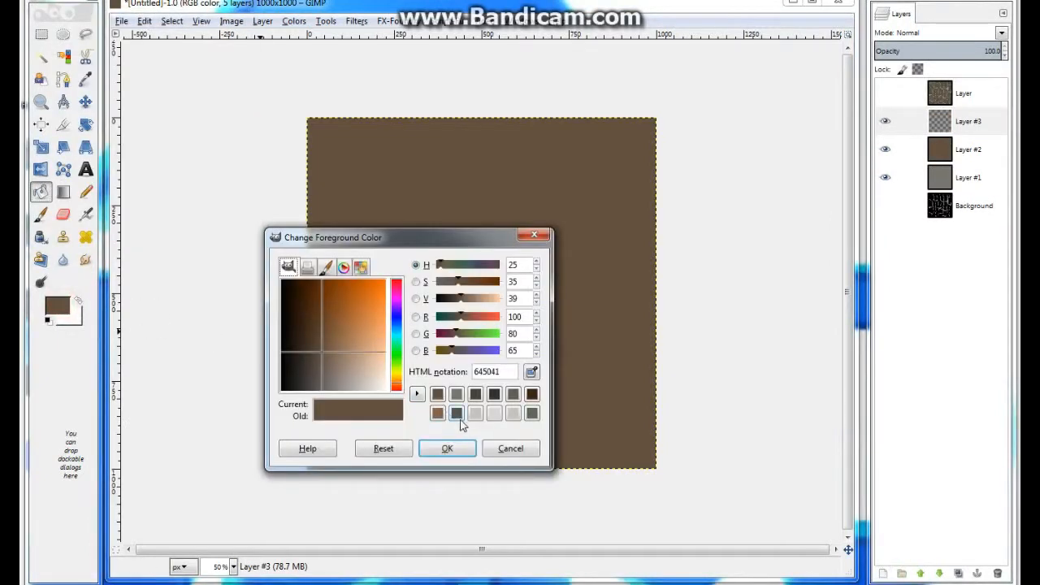
left_click(460, 415)
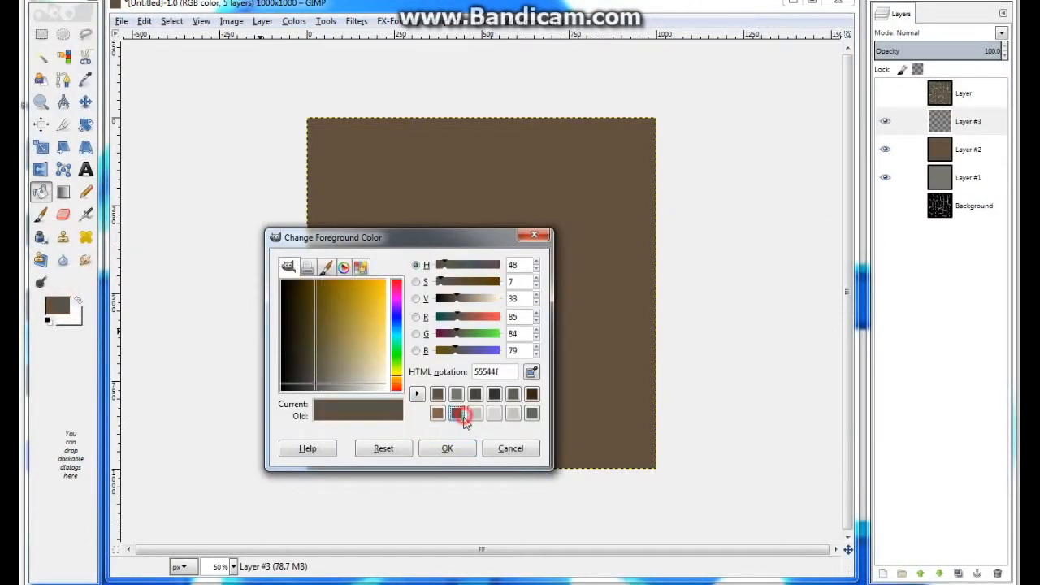
left_click(447, 449)
left_click(527, 299)
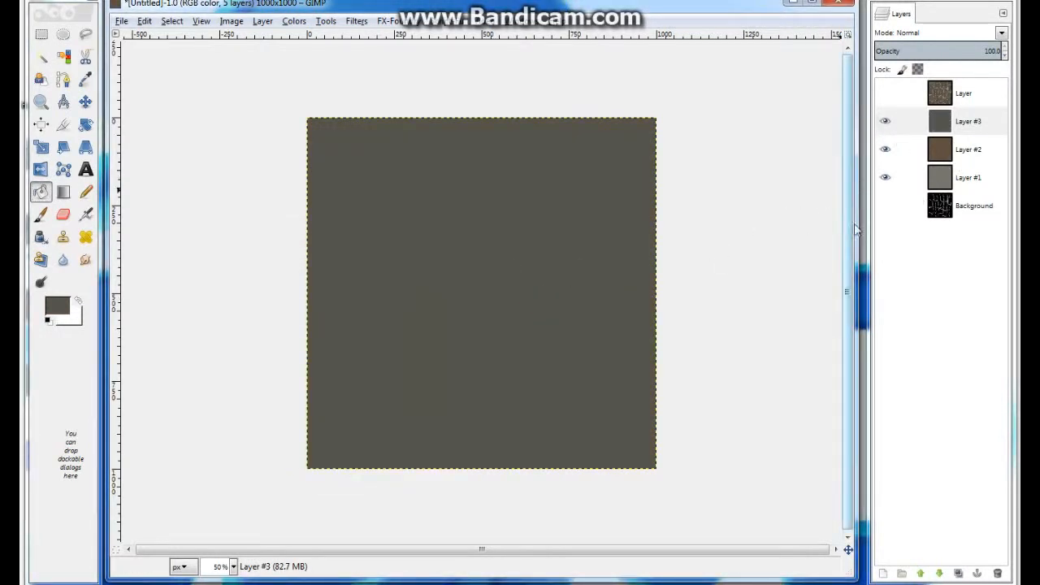
Hide Layer #3, scribble a crisscrossing Free Select selection across Layer #2, delete the selected areas, and deselect.
left_click(886, 122)
left_click(904, 149)
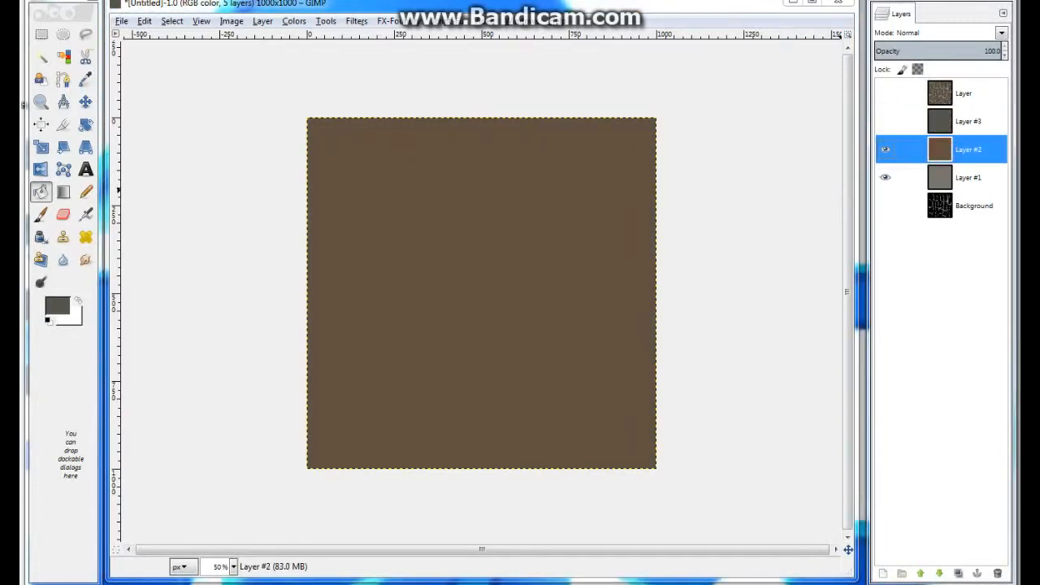
left_click(85, 34)
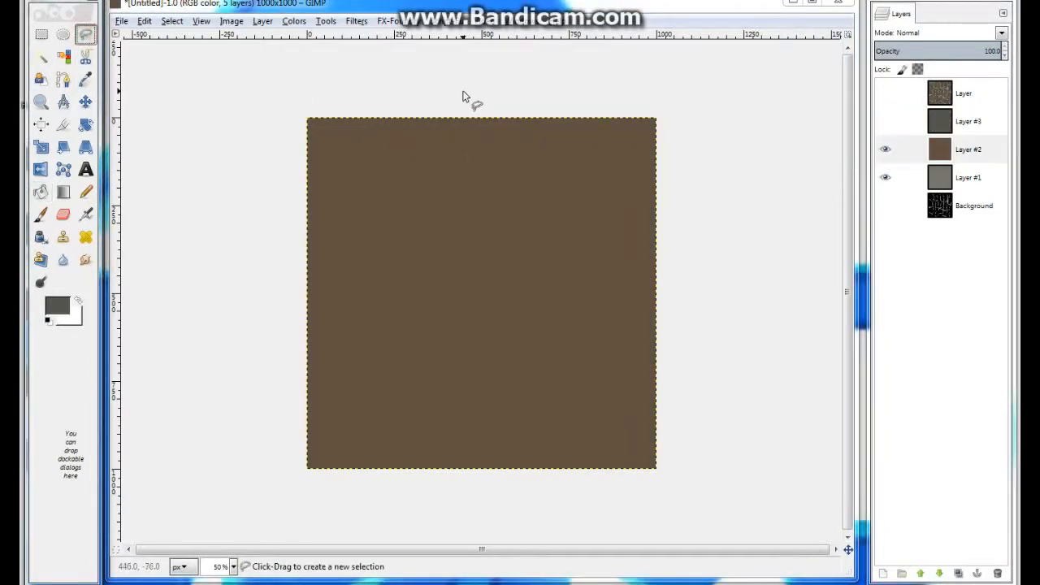
mouse_move(464, 93)
left_mouse_down()
mouse_move(202, 214)
mouse_move(474, 449)
mouse_move(587, 472)
mouse_move(397, 524)
mouse_move(473, 541)
mouse_move(516, 470)
mouse_move(367, 376)
mouse_move(343, 403)
mouse_move(297, 401)
mouse_move(512, 404)
mouse_move(400, 427)
mouse_move(502, 448)
mouse_move(666, 382)
mouse_move(599, 119)
mouse_move(360, 198)
mouse_move(485, 275)
mouse_move(289, 269)
mouse_move(476, 348)
mouse_move(375, 218)
left_mouse_up()
double_click(375, 217)
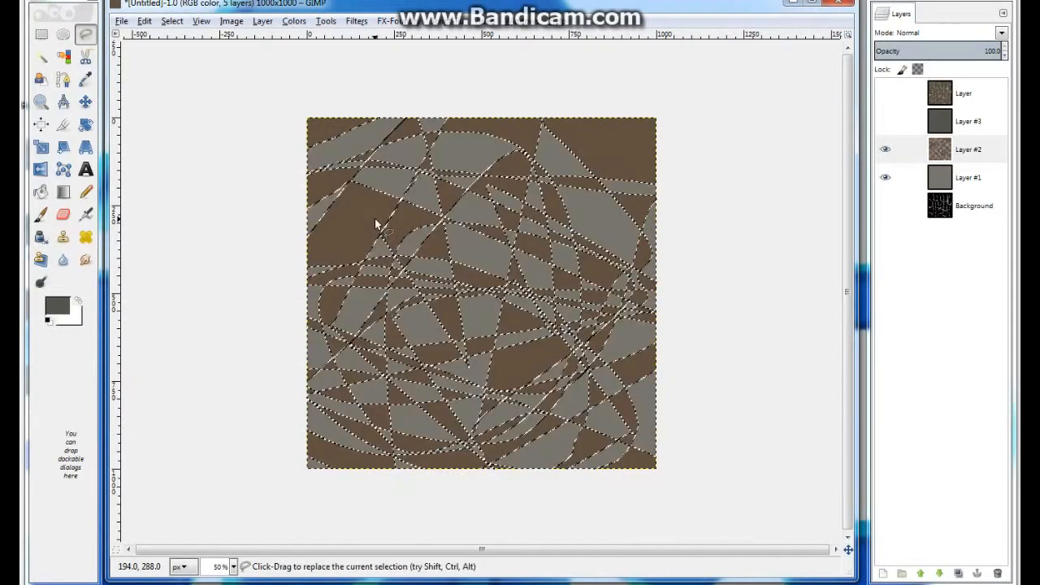
key("ctrl+shift+a")
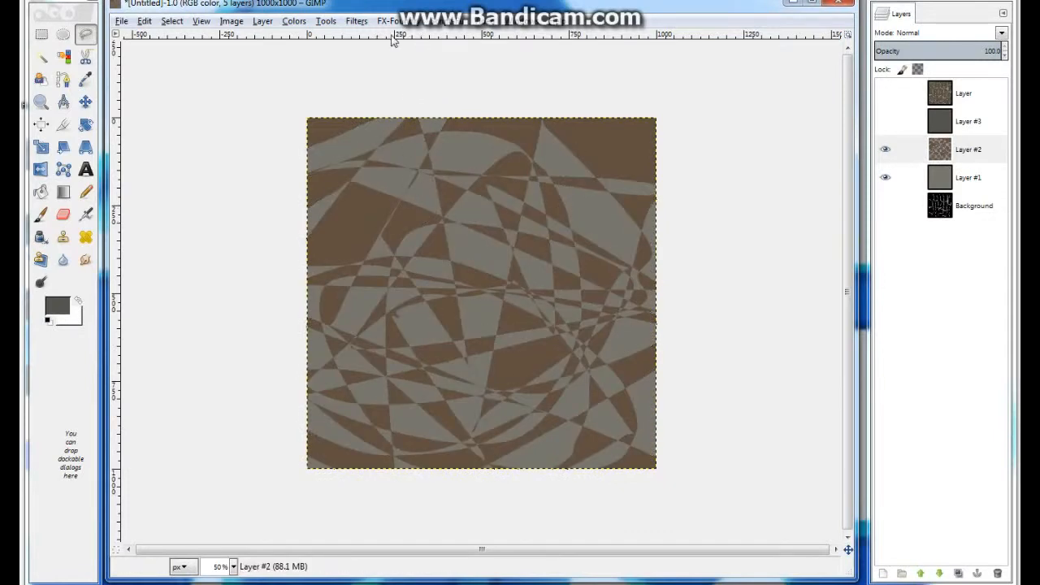
Apply a Gaussian Blur to Layer #2 with a horizontal and vertical radius of 200 px.
left_click(360, 22)
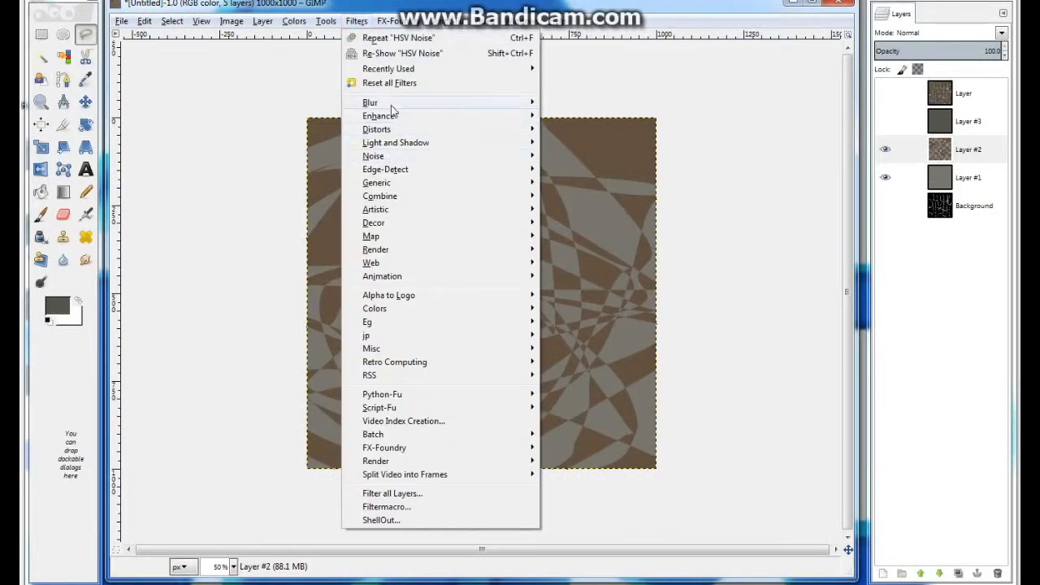
mouse_move(390, 103)
left_click(585, 130)
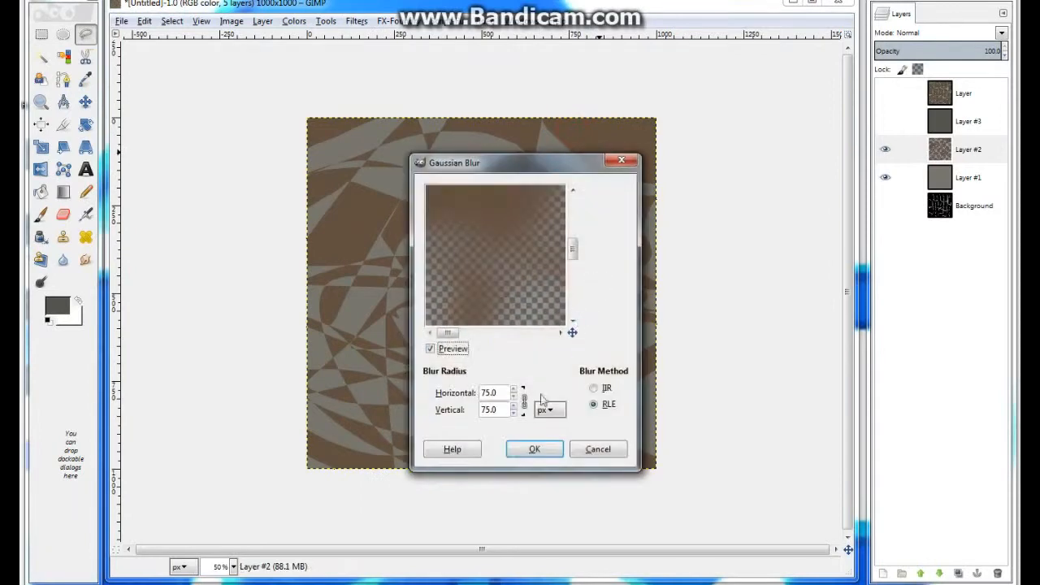
key("Tab")
left_click(488, 409)
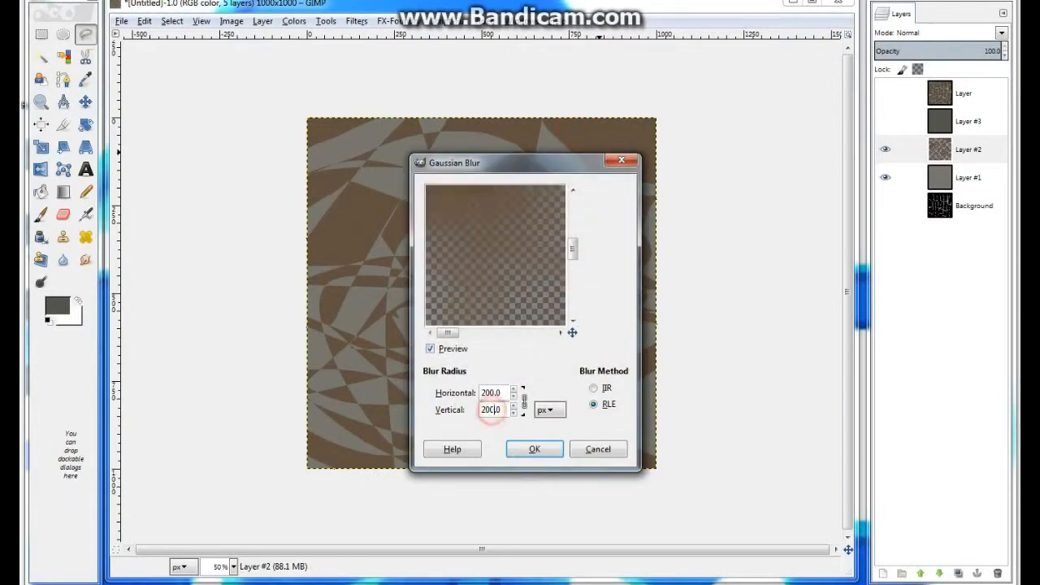
left_click(524, 448)
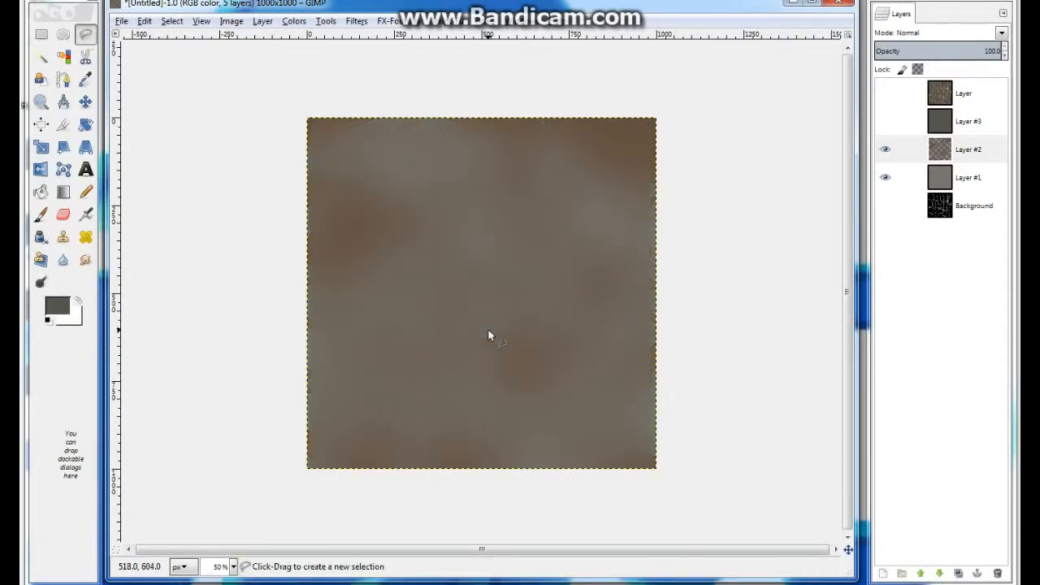
Apply HSV Noise to the blurred Layer #2 with the current settings.
left_click(358, 22)
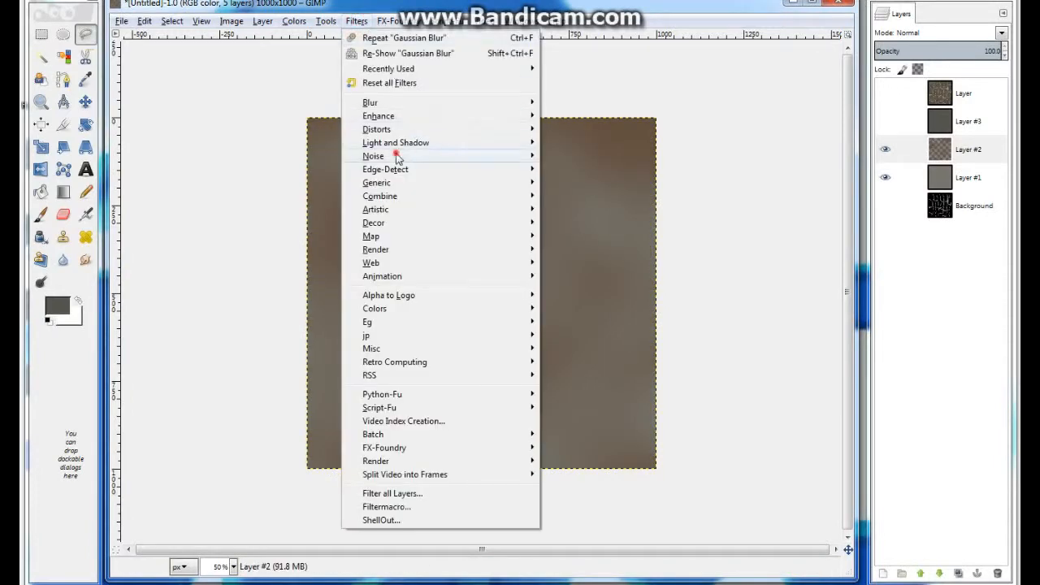
mouse_move(398, 158)
left_click(567, 157)
left_click(525, 448)
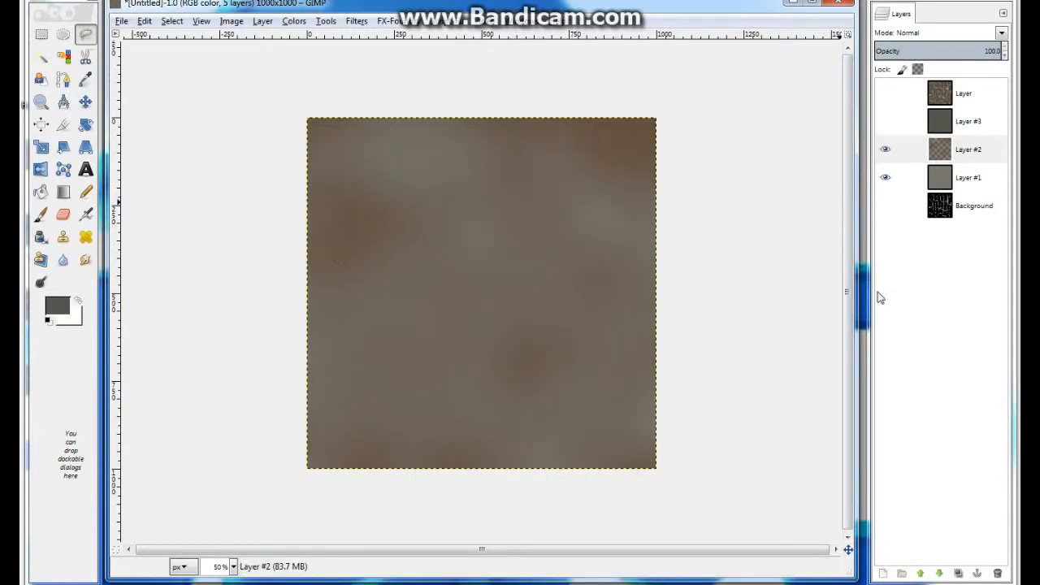
Show Layer #3 above Layer #2 and make it the active layer.
left_click(885, 122)
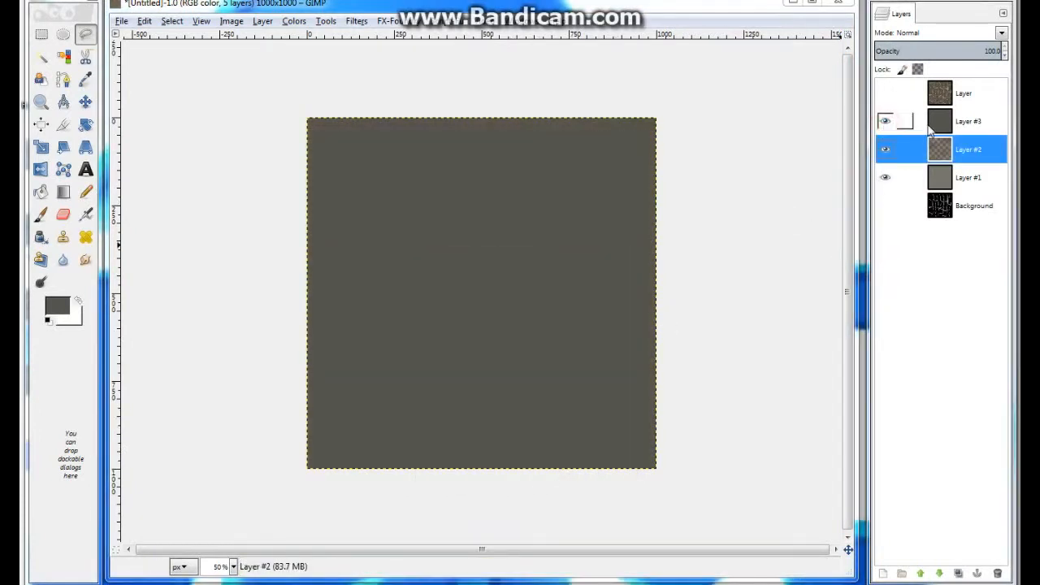
left_click(894, 124)
left_click(998, 2)
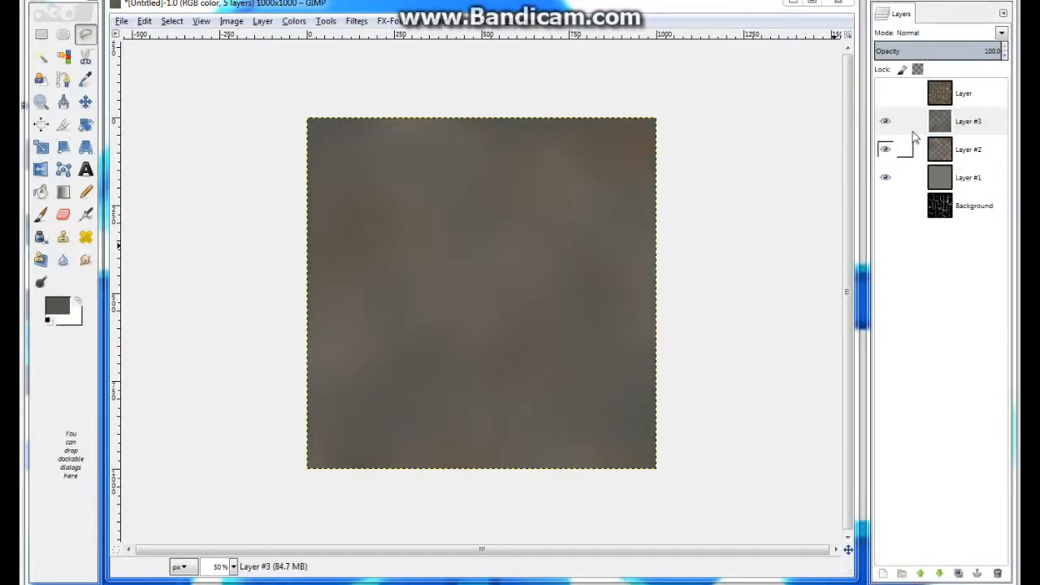
Preview the plates layer over the background colours, hide it again, and merge Layer #3 and Layer #2 down into Layer #1.
left_click(887, 96)
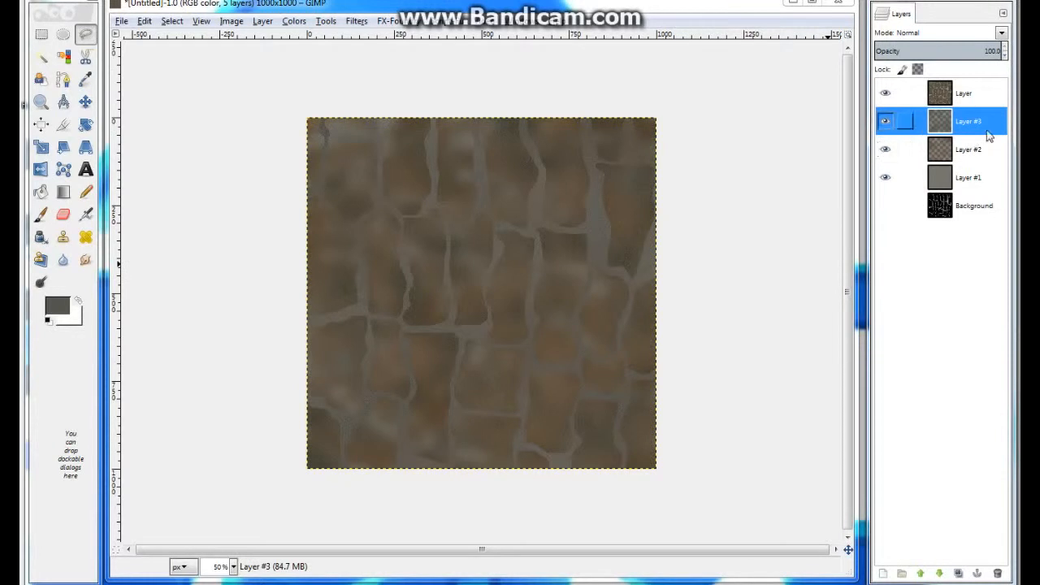
left_click(885, 92)
left_click(262, 22)
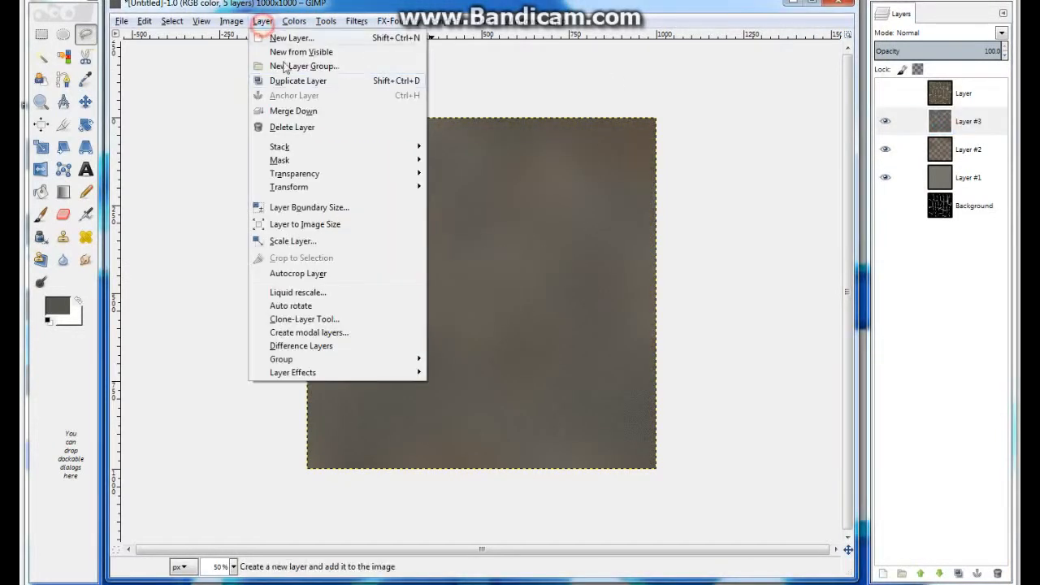
left_click(290, 109)
left_click(260, 25)
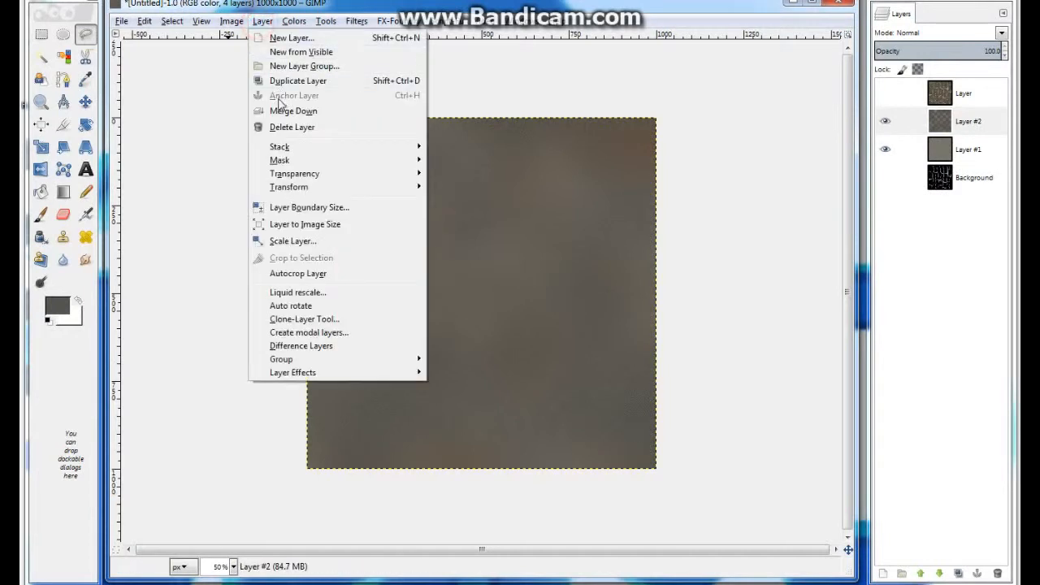
left_click(286, 111)
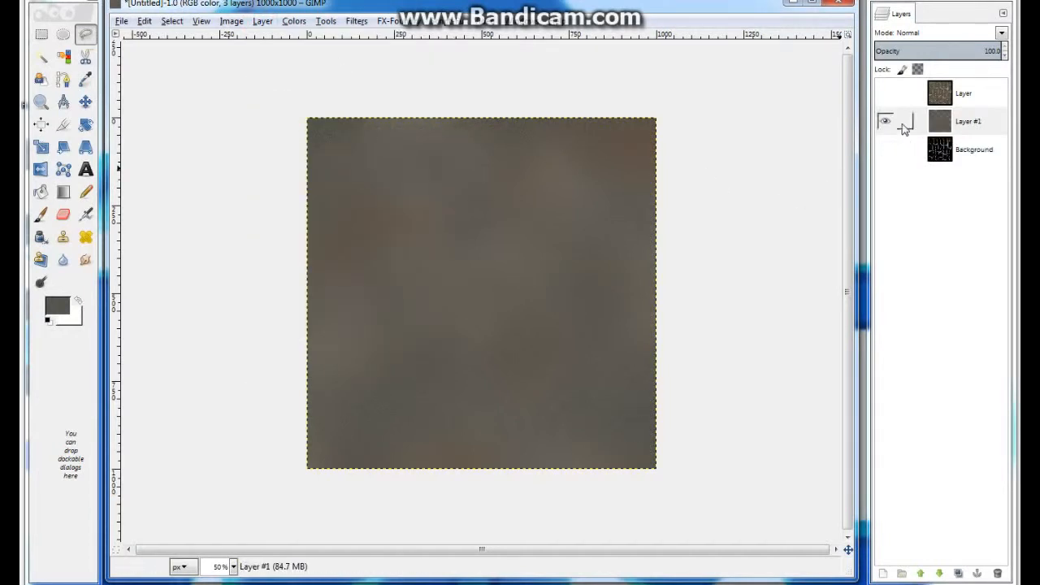
Apply a Bump Map to Layer #1 using Layer #1 itself as the map, with Spherical map type and depth 13.
left_click(362, 23)
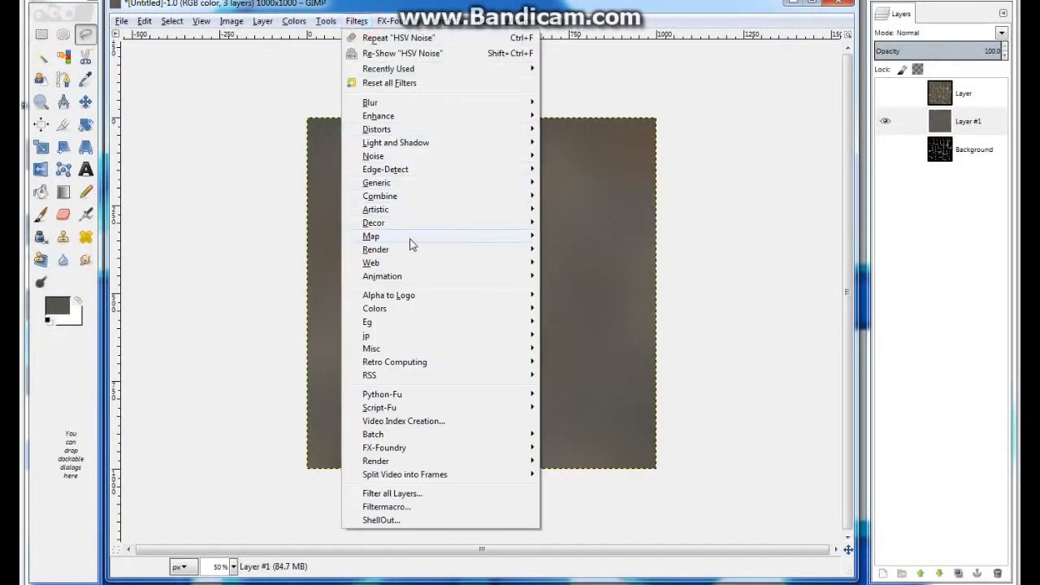
mouse_move(406, 236)
left_click(603, 236)
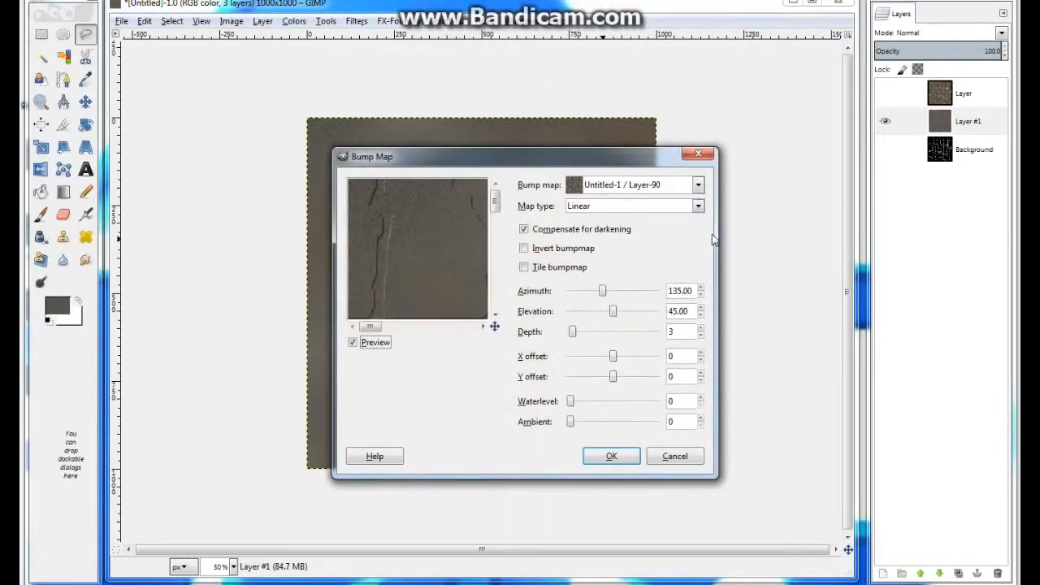
left_click(700, 186)
left_click(633, 221)
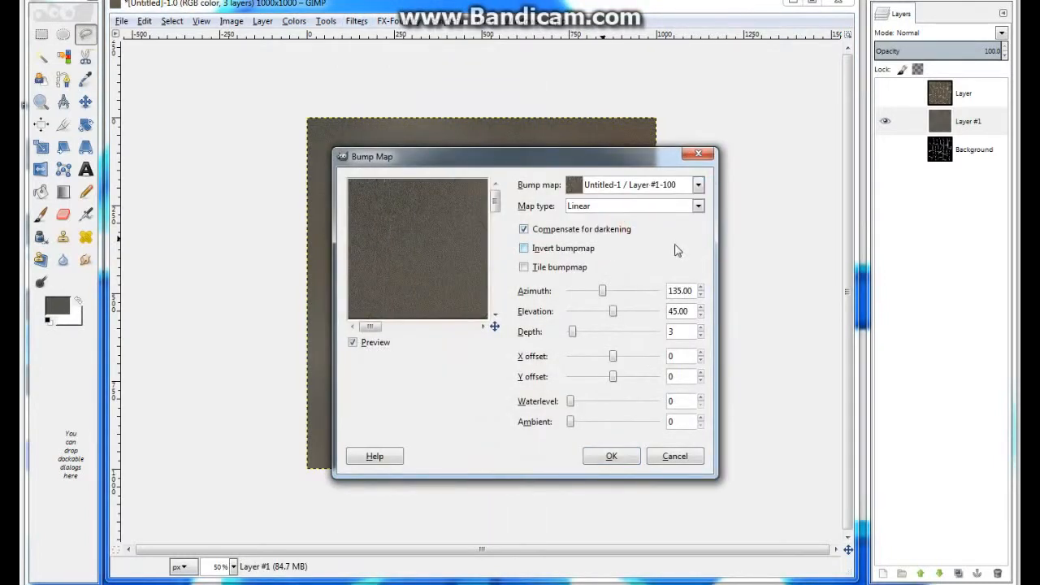
left_click(697, 208)
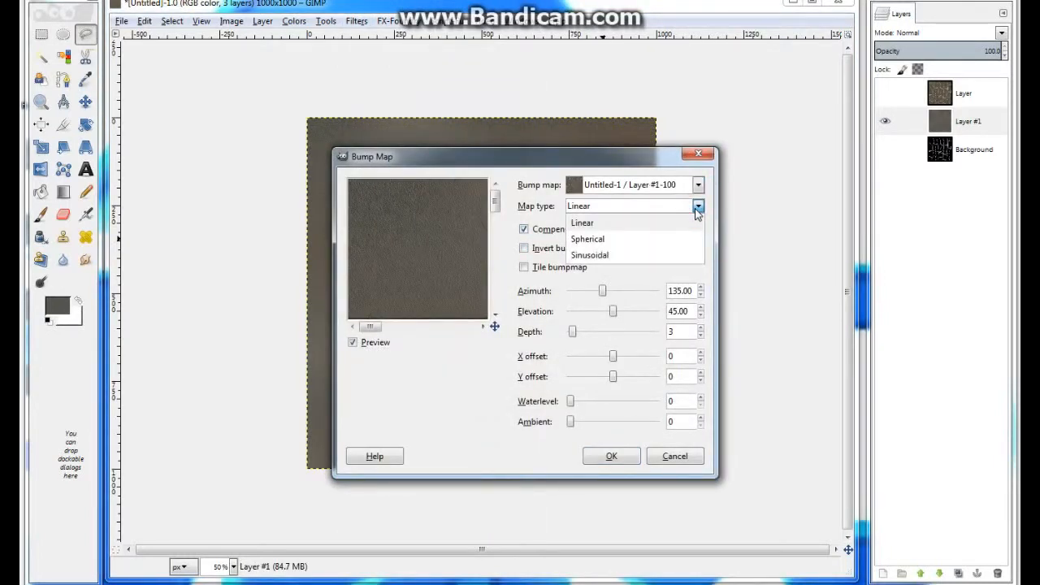
left_click(631, 243)
left_click_drag(572, 332, 594, 334)
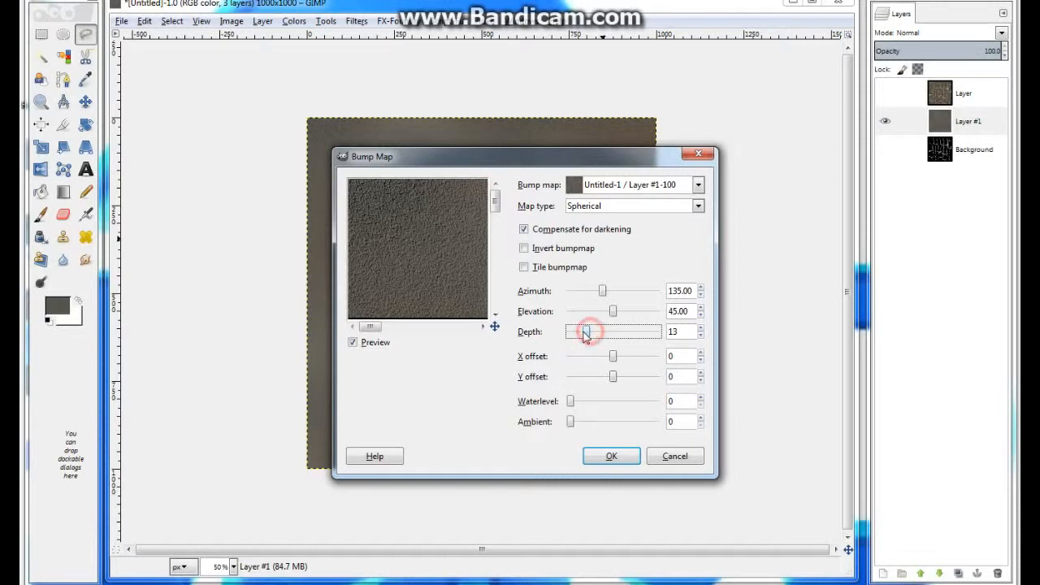
left_click(611, 456)
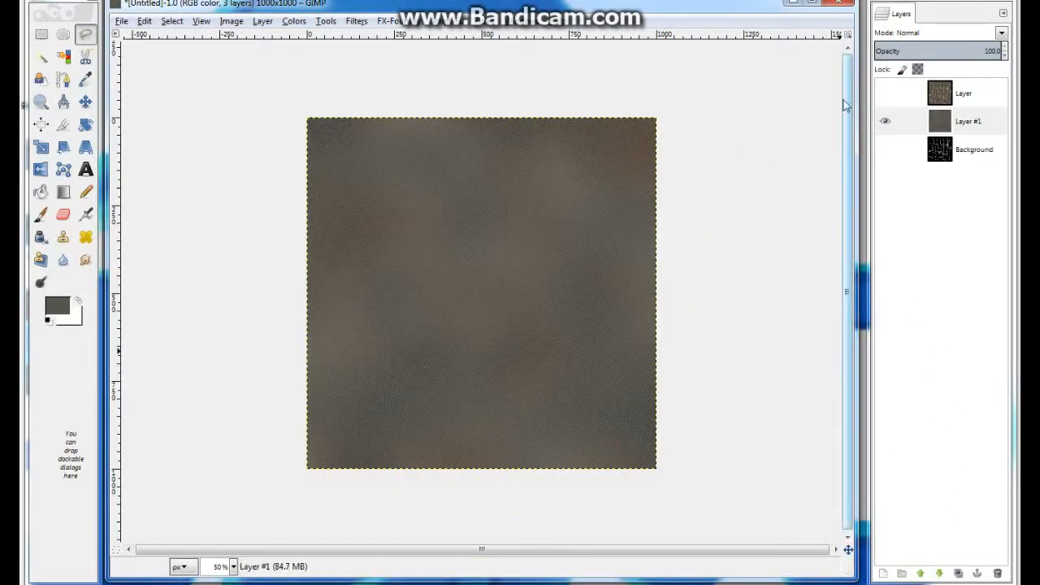
Show the plates layer over Layer #1 and make it the active layer.
left_click(887, 95)
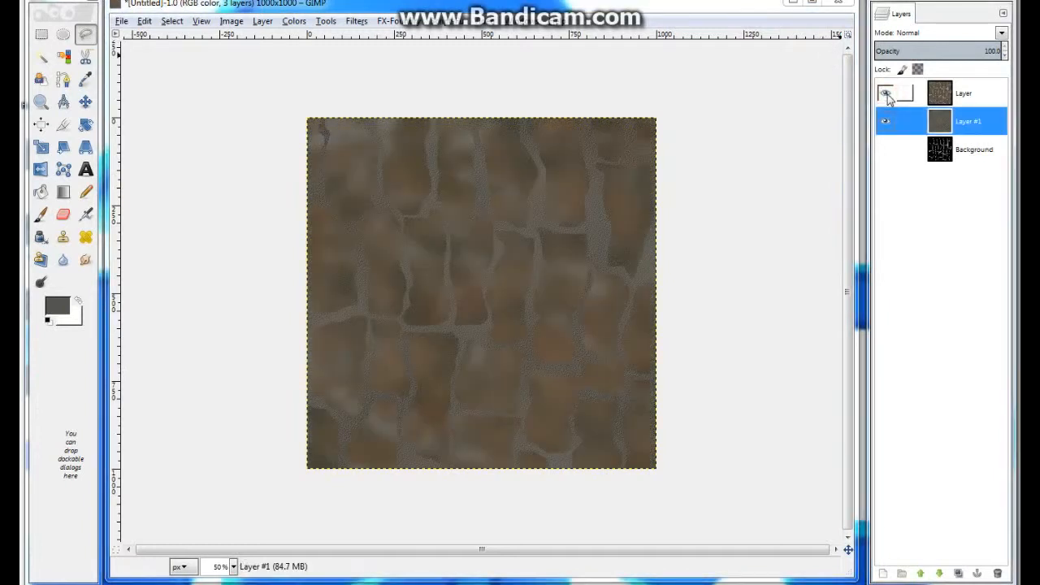
left_click(946, 97)
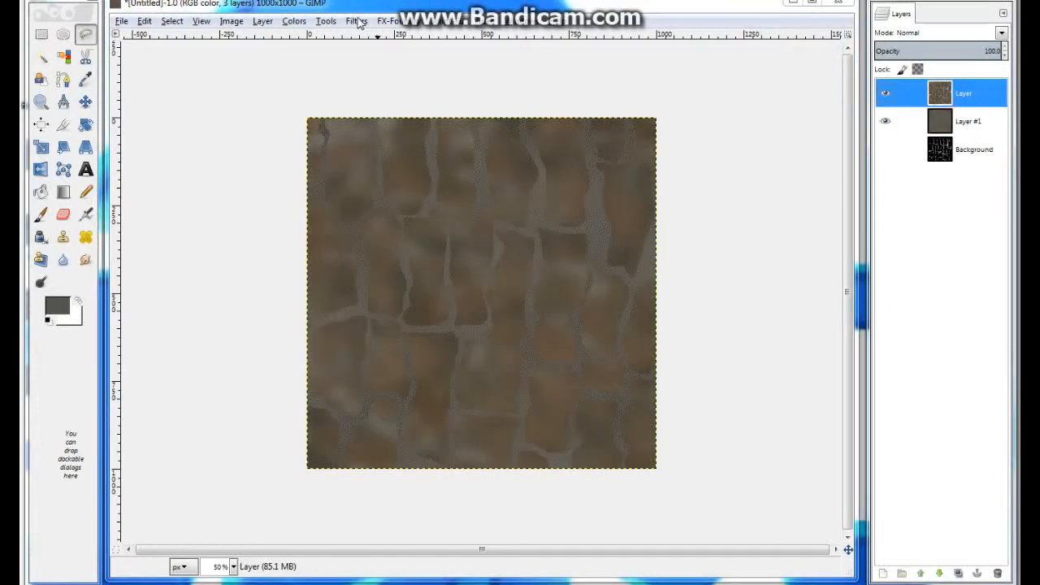
left_click(357, 21)
left_click(377, 236)
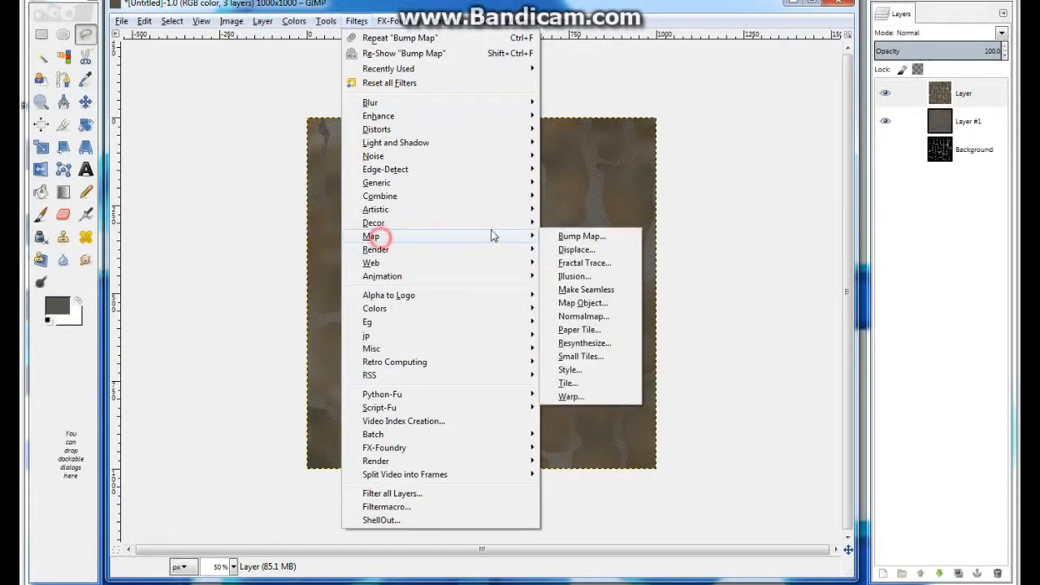
left_click(571, 236)
left_click(698, 185)
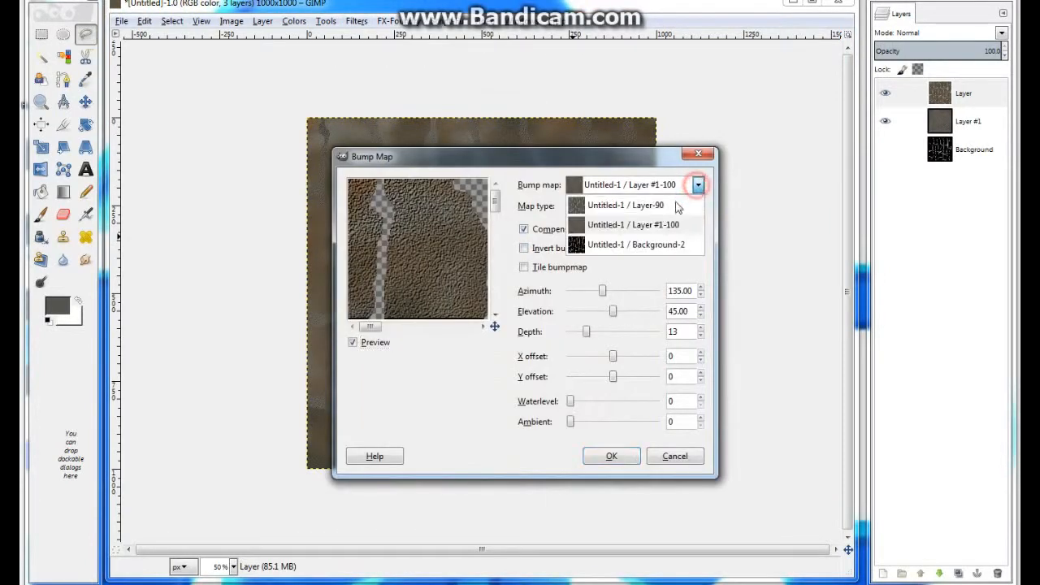
left_click(631, 206)
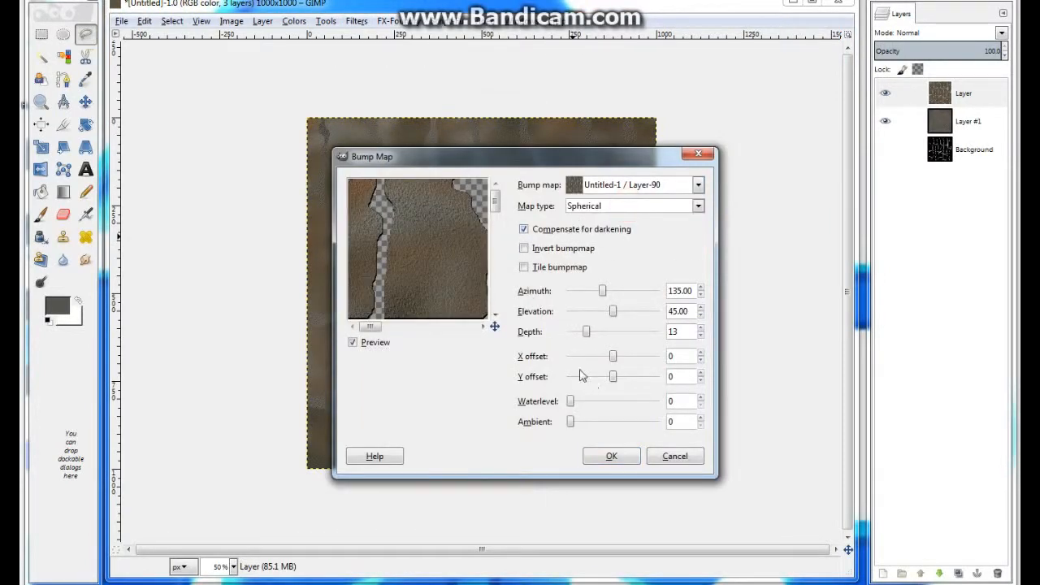
left_click_drag(590, 332, 574, 336)
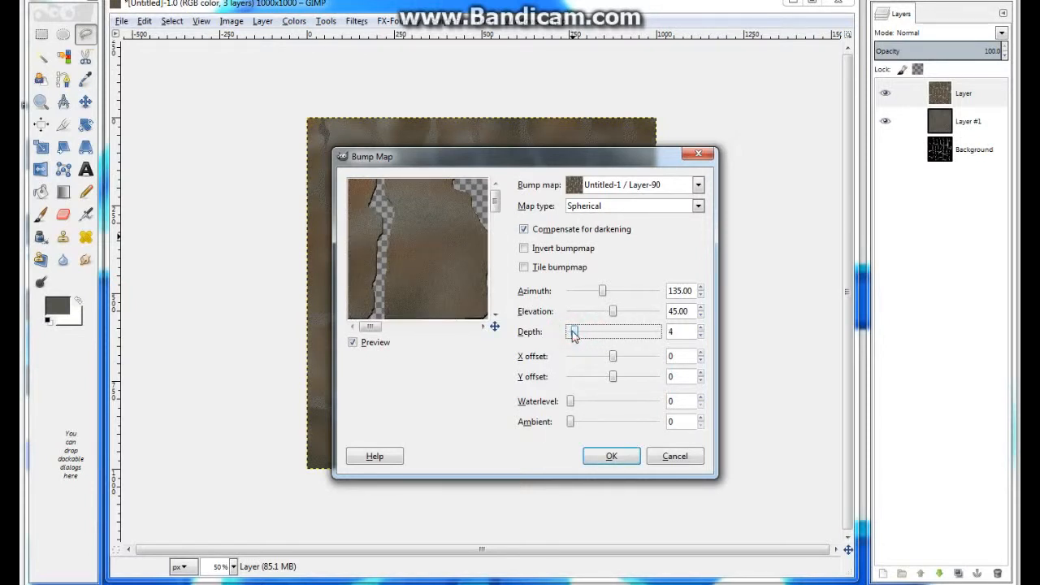
left_click(679, 455)
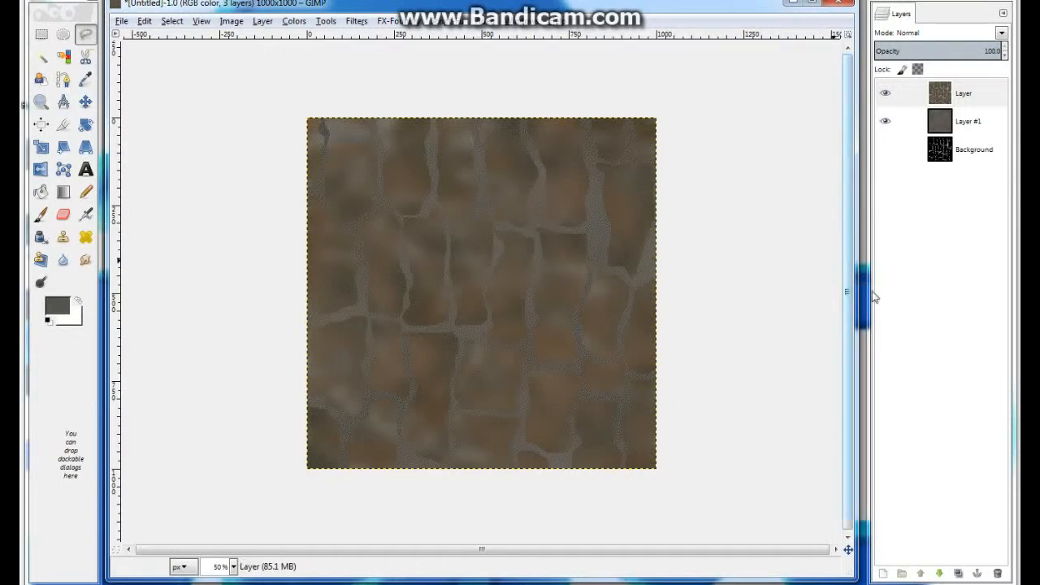
Merge the plates layer down into Layer #1, then hide the merged layer and show the Background layer.
left_click(262, 22)
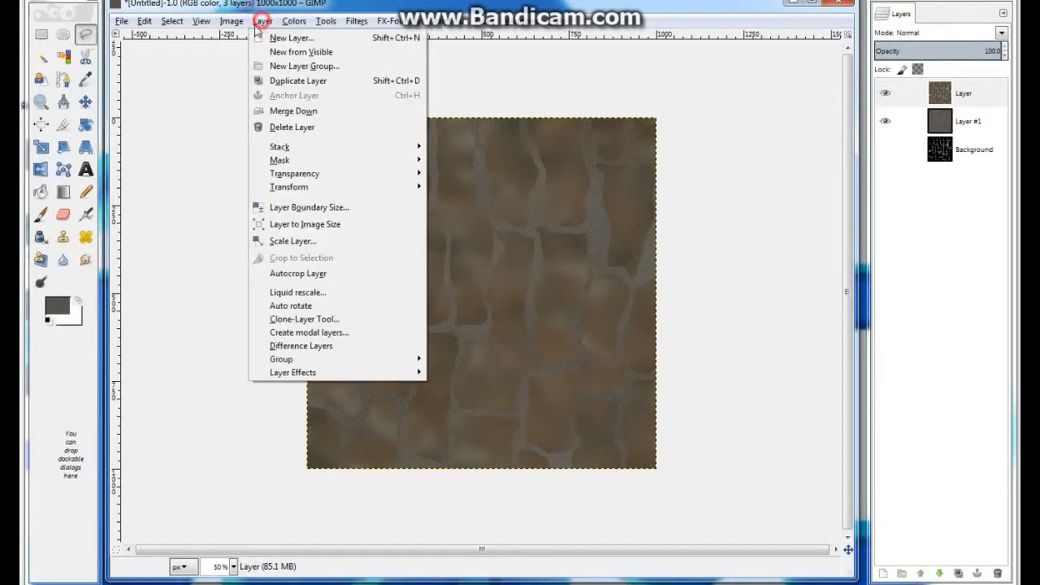
left_click(276, 117)
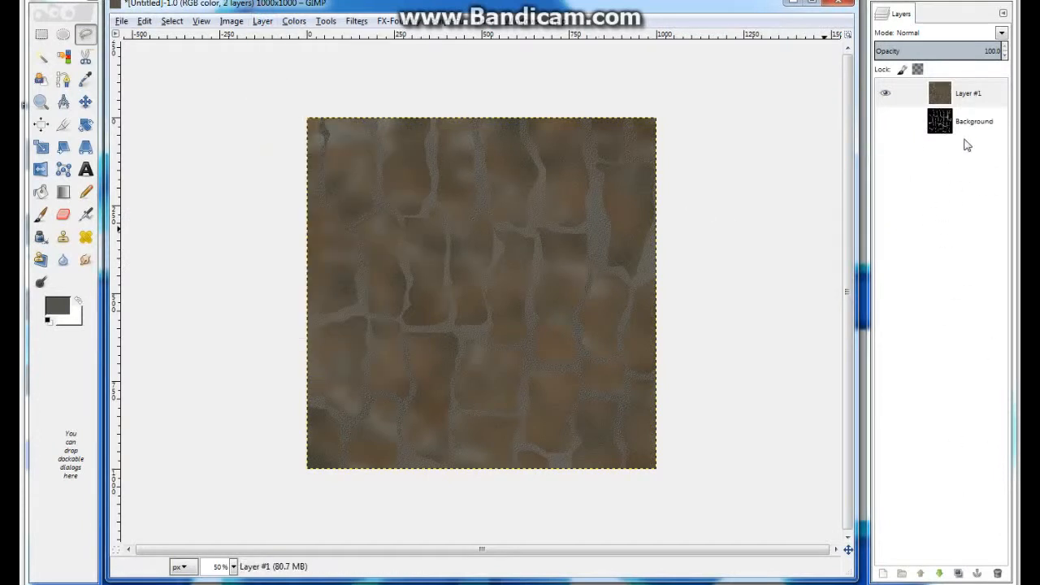
left_click(886, 93)
left_click(886, 121)
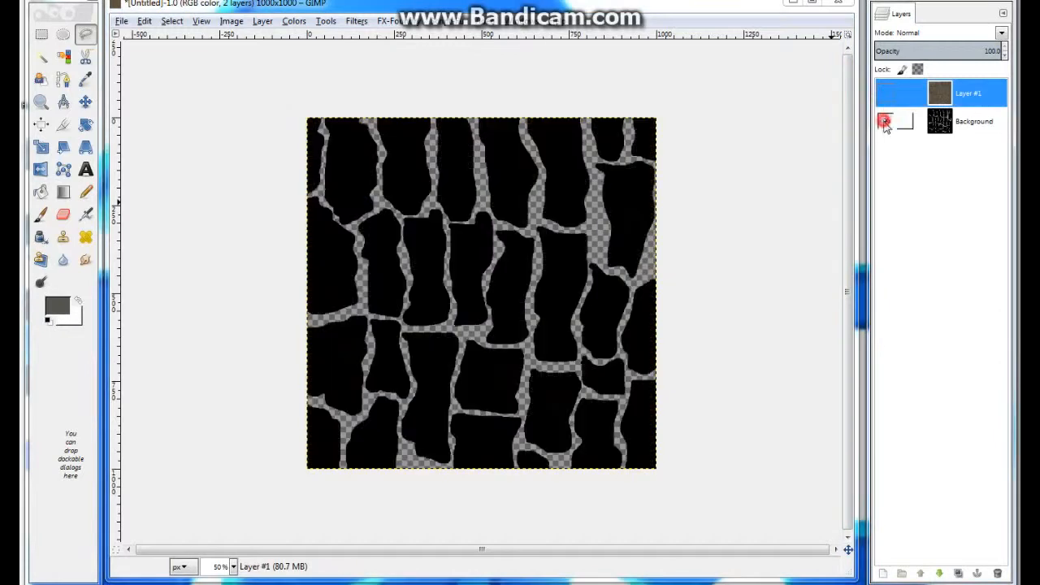
Add a new 1000 × 1000 px transparent layer and lower it below the Background layer.
left_click(941, 126)
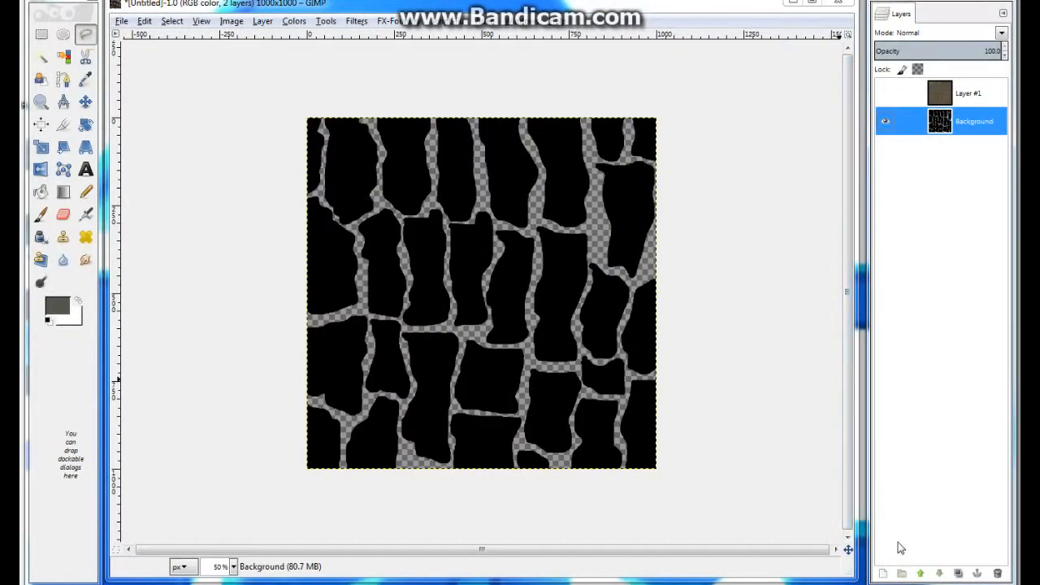
left_click(885, 574)
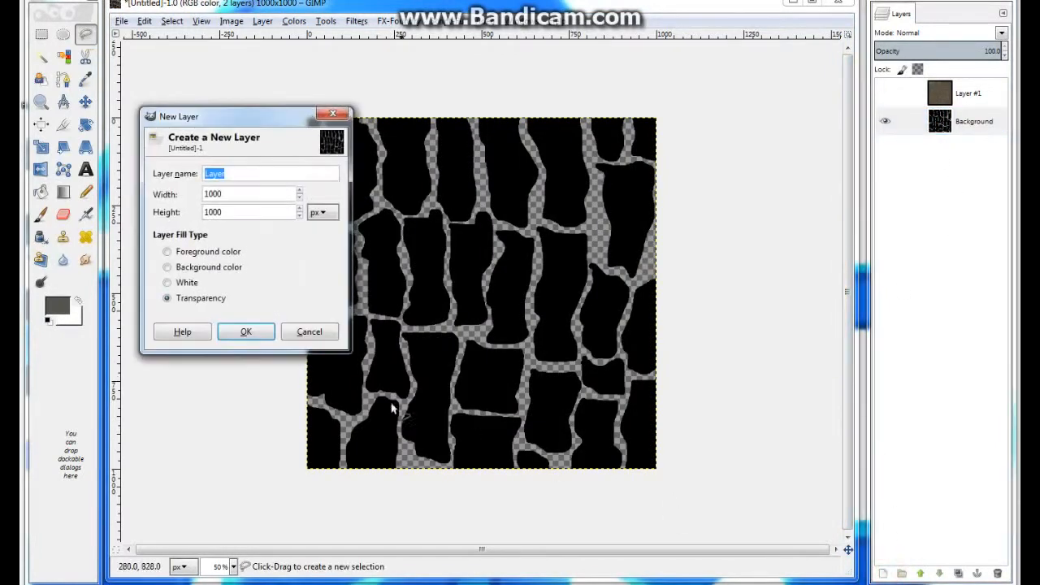
left_click(265, 332)
left_click_drag(942, 125, 959, 154)
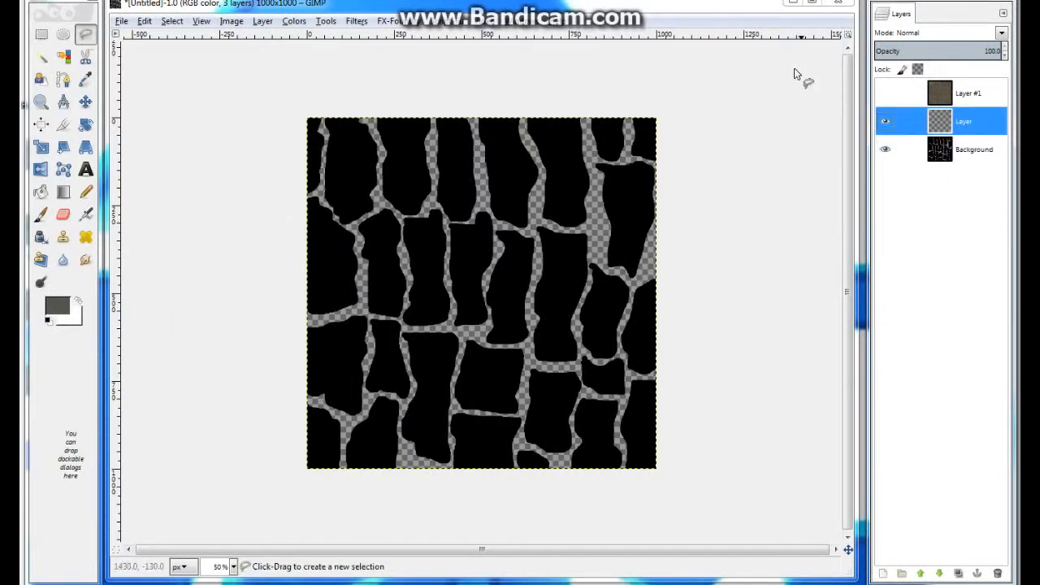
left_click(268, 21)
mouse_move(370, 148)
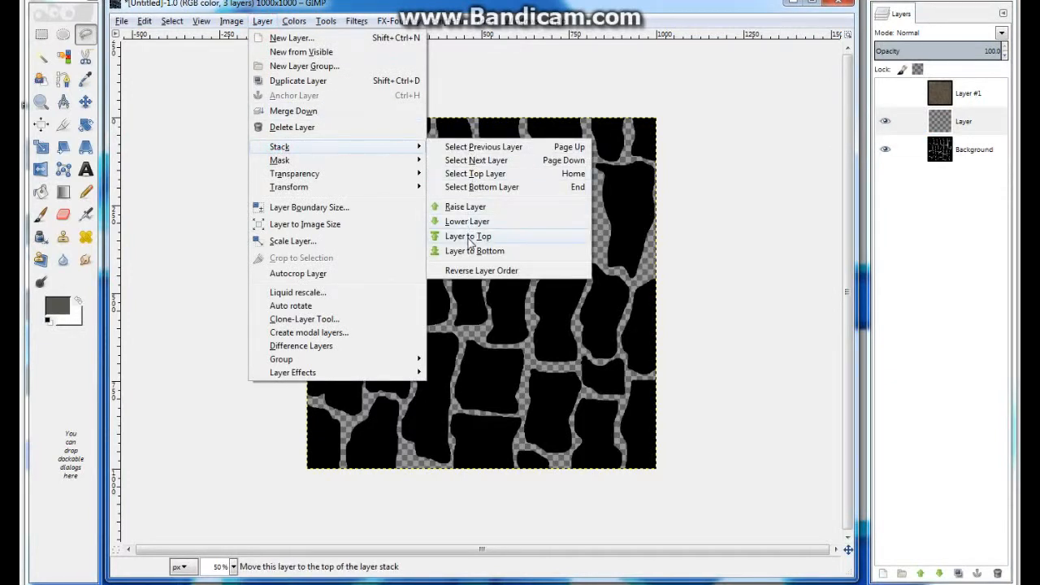
left_click(470, 221)
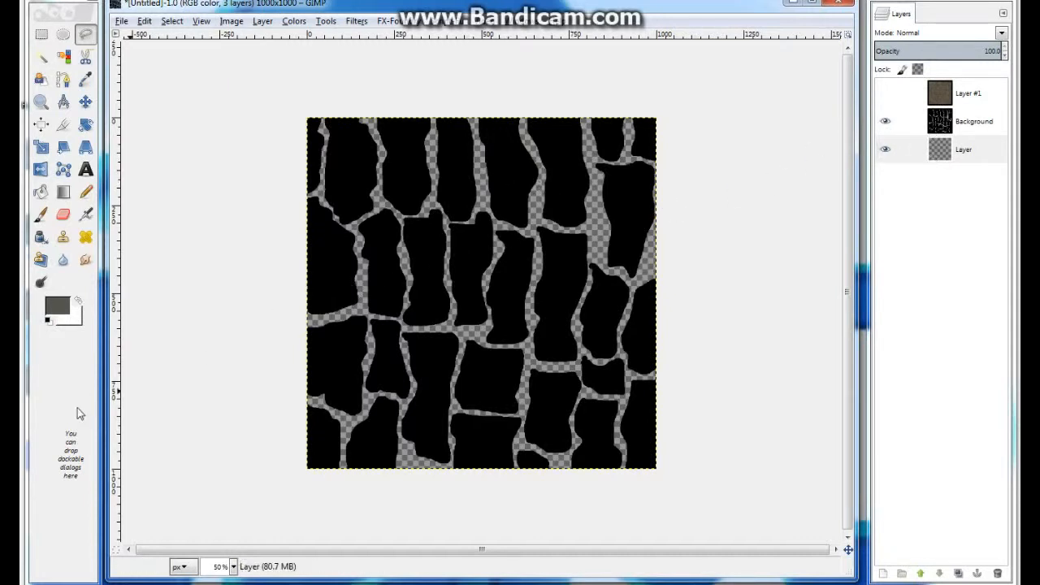
Swap the foreground and background colours and bucket-fill the new bottom layer with white.
left_click(79, 305)
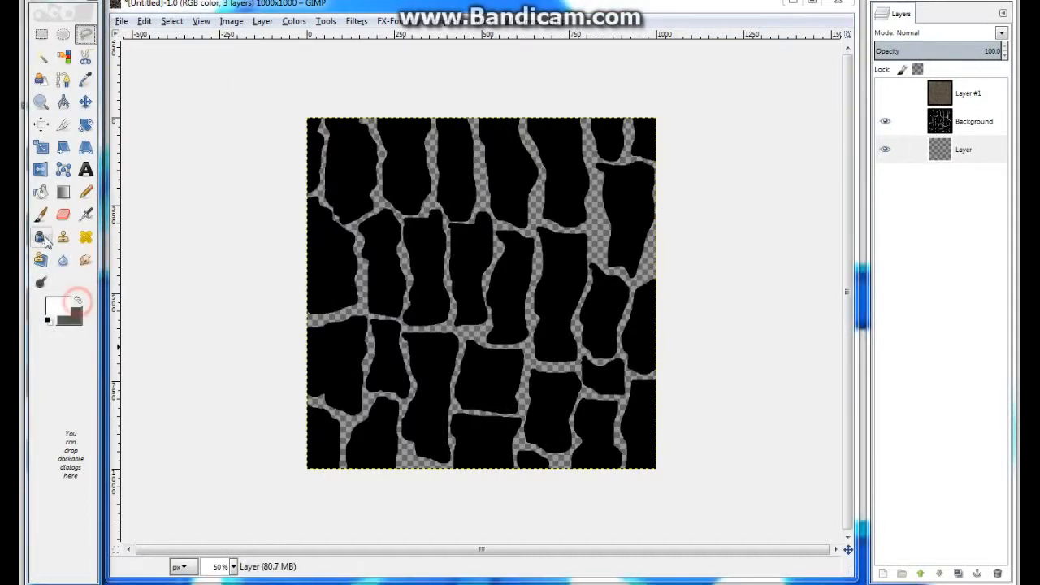
left_click(42, 195)
left_click(481, 349)
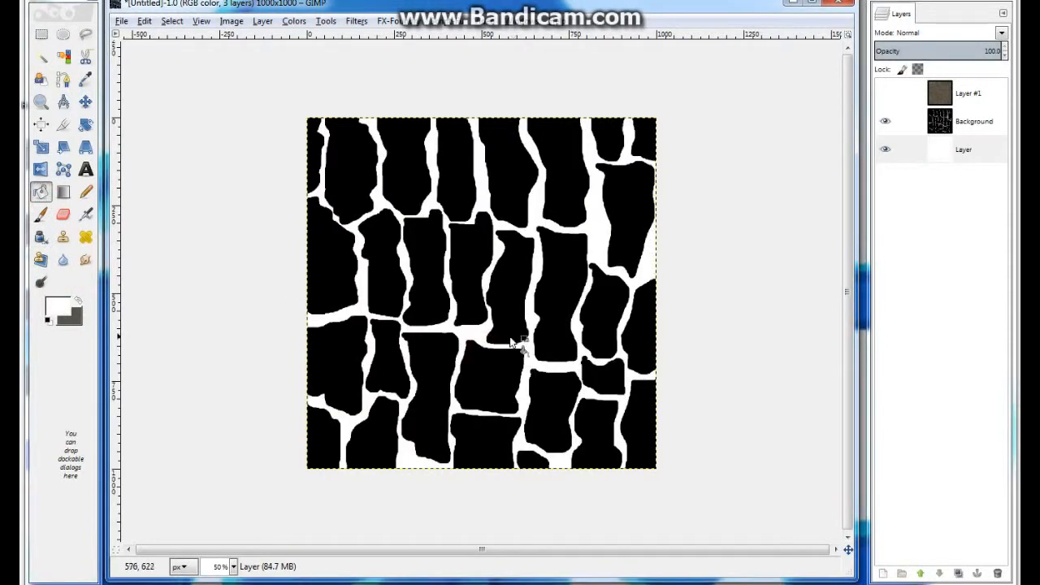
Try to soften the Background layer's plate pattern with a Gaussian Blur of 20 px horizontally and vertically.
left_click(969, 119)
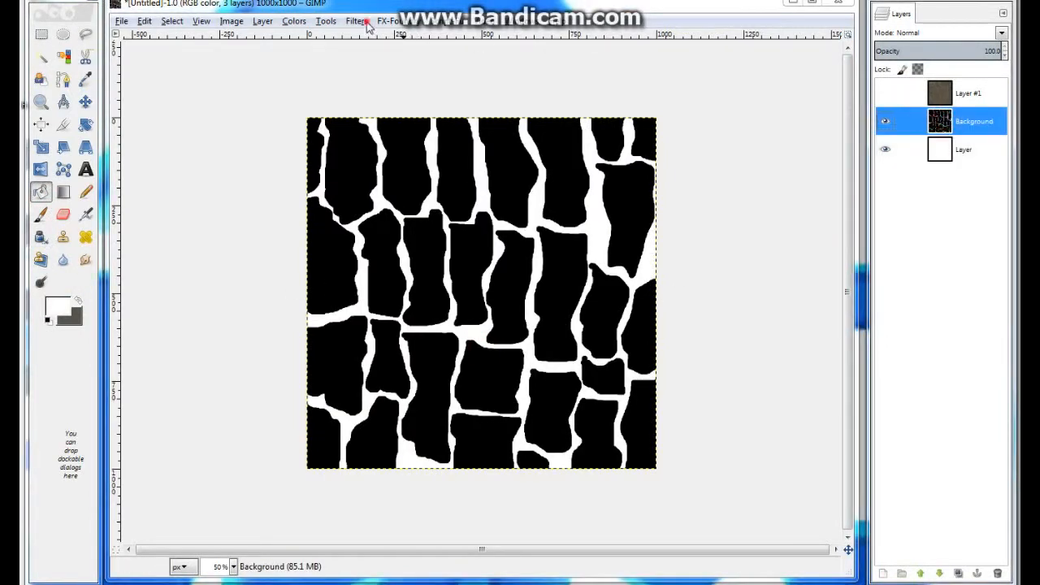
left_click(364, 23)
mouse_move(387, 101)
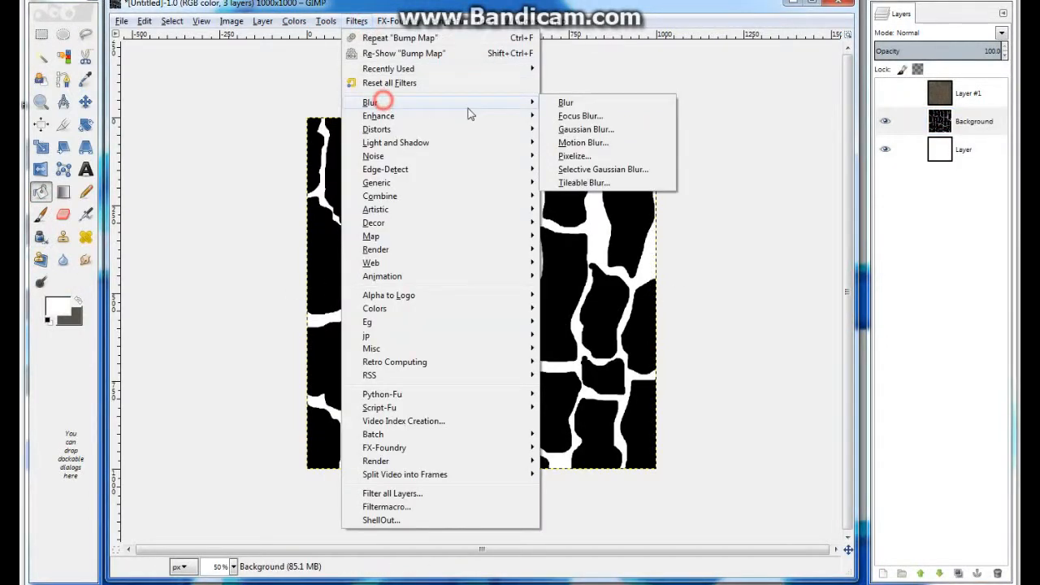
left_click(580, 132)
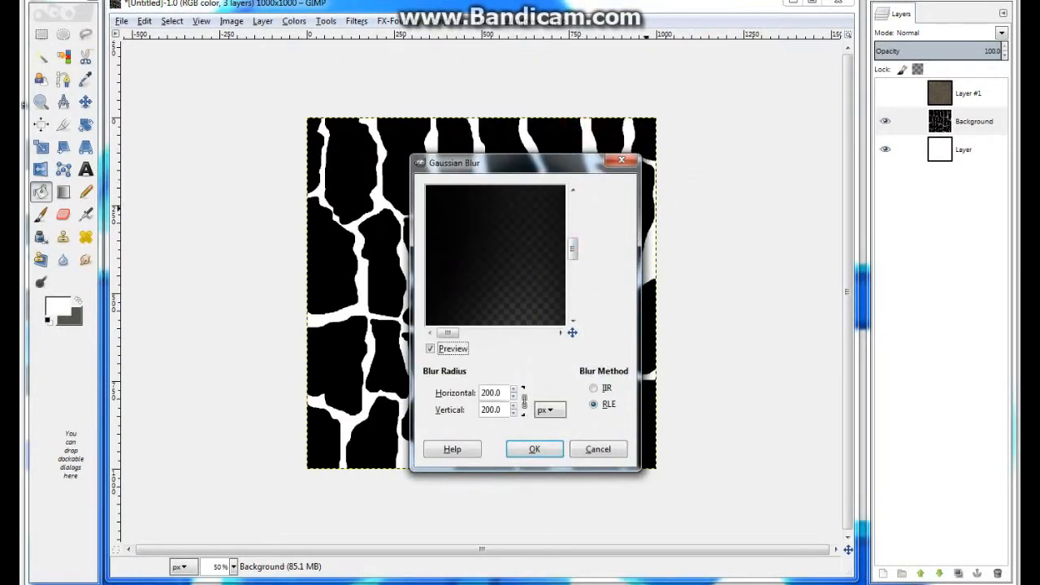
double_click(493, 392)
left_click(495, 410)
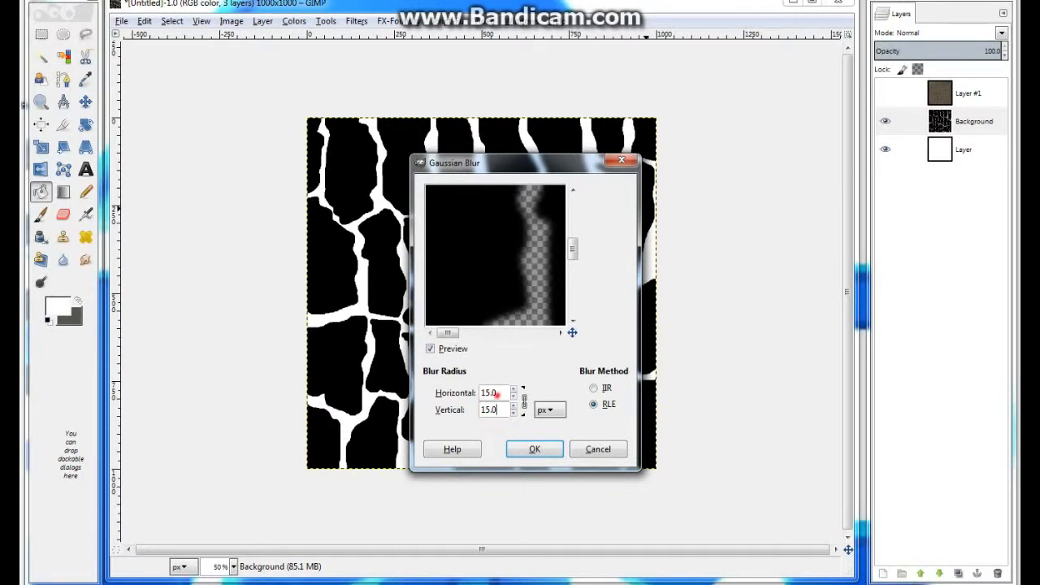
double_click(493, 392)
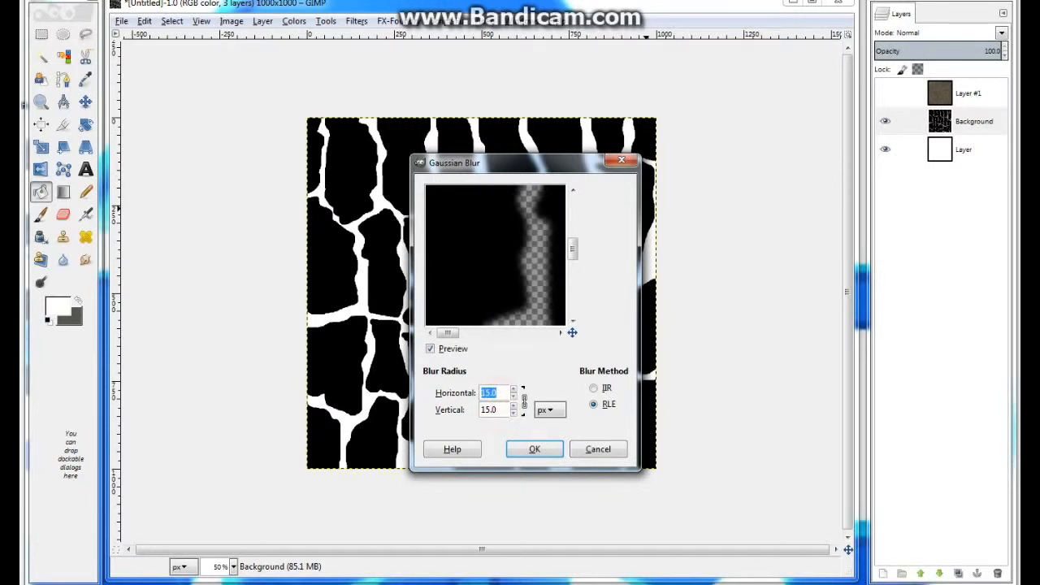
type("20")
left_click(494, 410)
left_click_drag(572, 250, 571, 290)
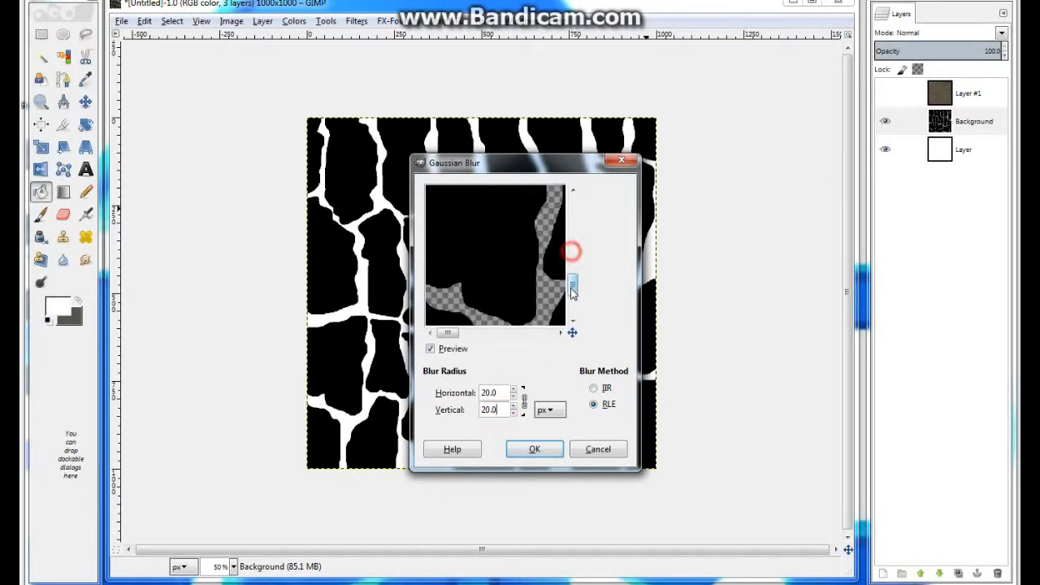
left_click(534, 448)
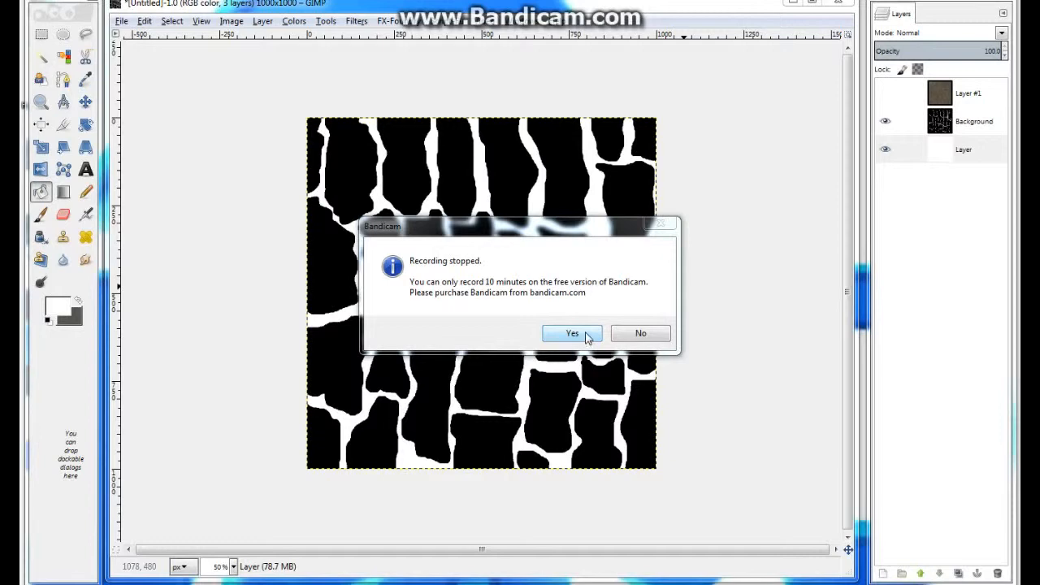
left_click(586, 334)
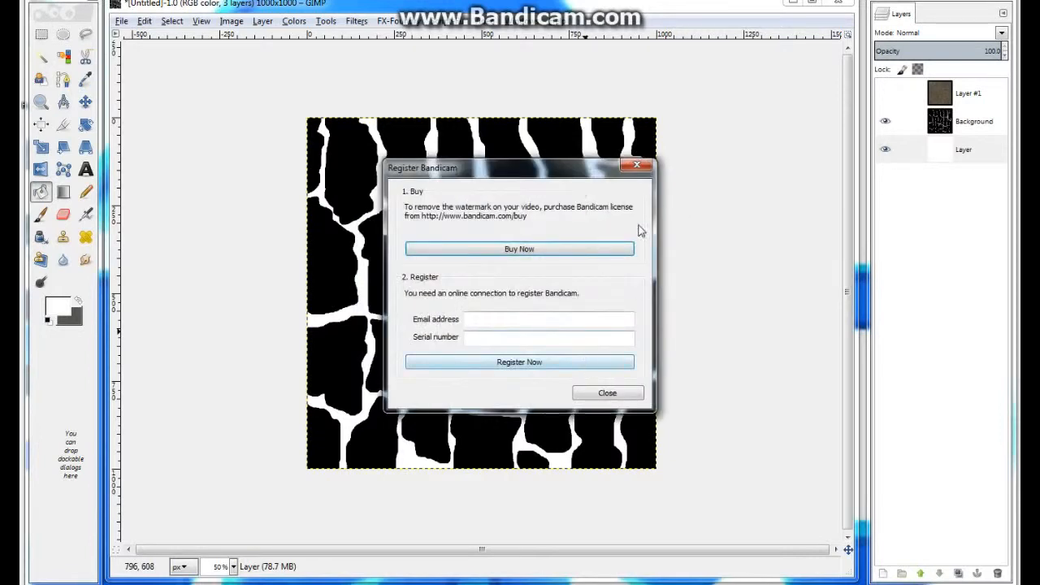
left_click(622, 393)
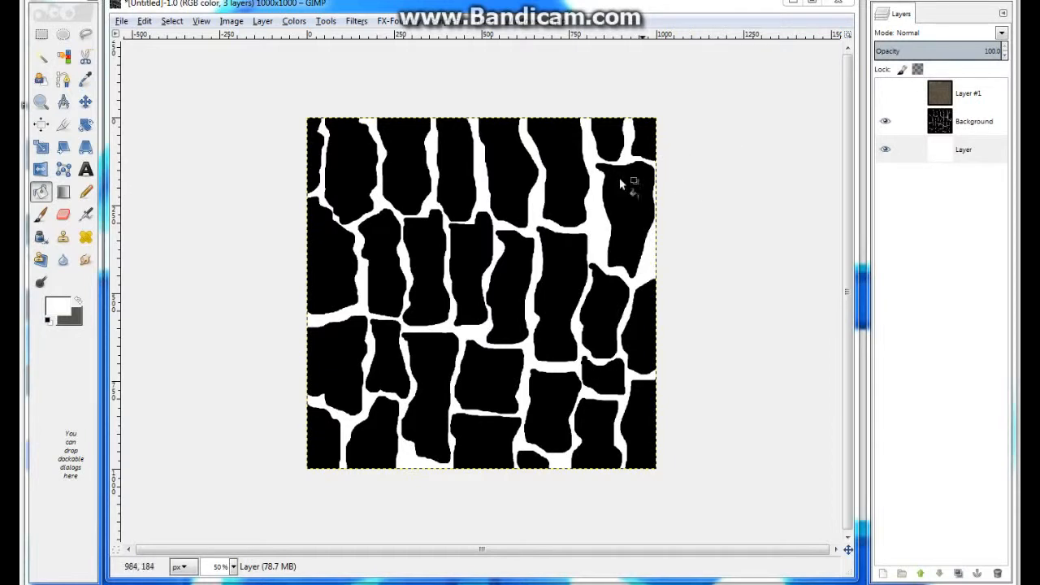
left_click(356, 20)
mouse_move(392, 20)
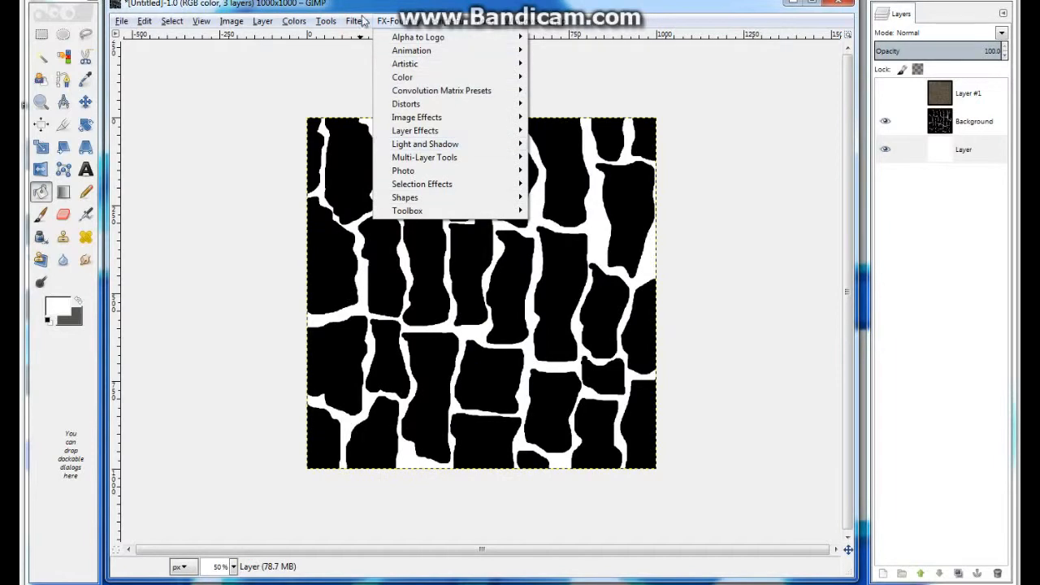
mouse_move(382, 107)
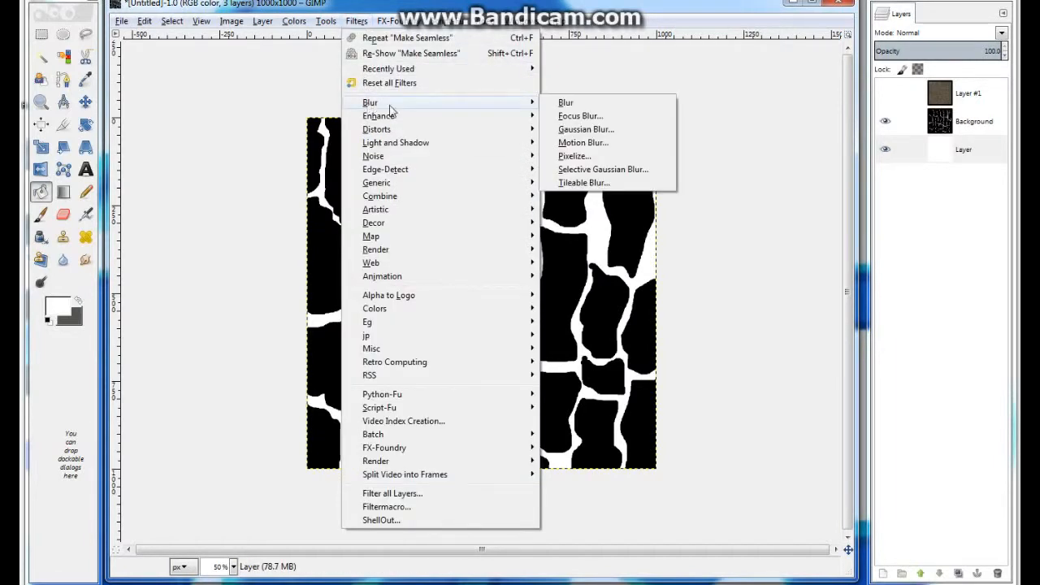
left_click(603, 129)
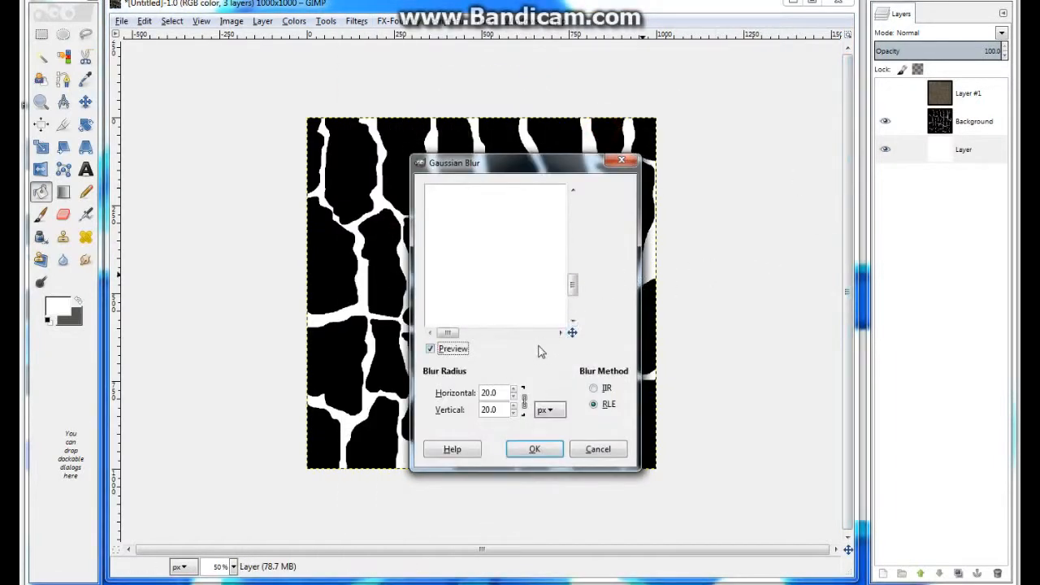
left_click(597, 449)
Select the Background layer and apply a Gaussian Blur with a 5 px radius in both directions.
left_click(904, 121)
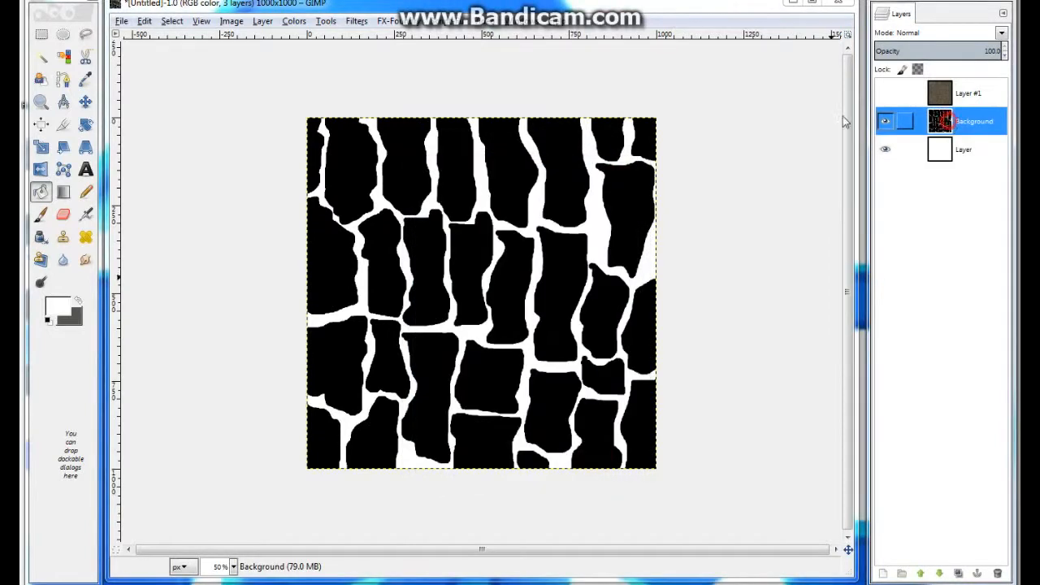
left_click(356, 20)
mouse_move(386, 103)
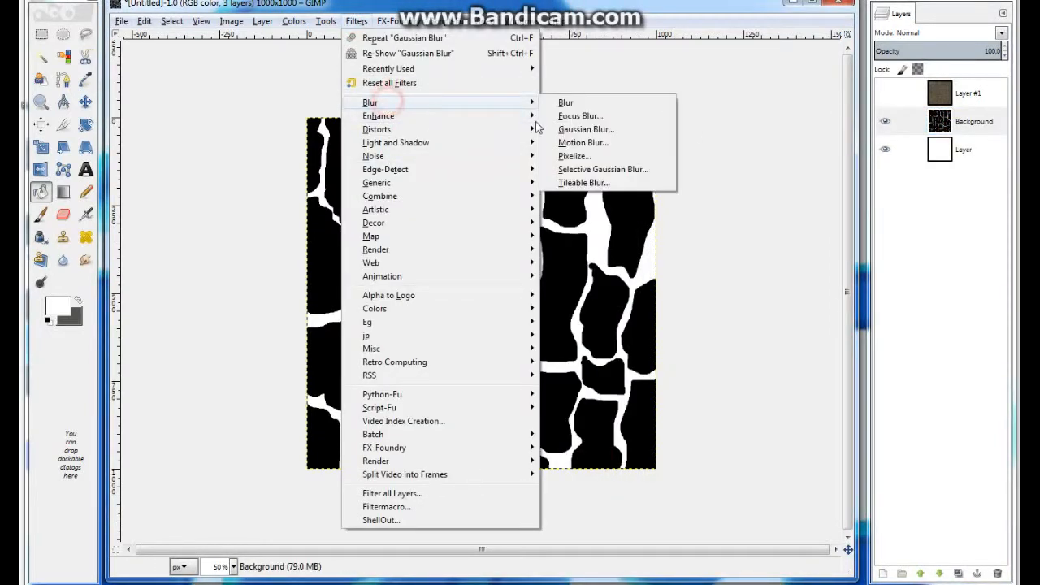
left_click(592, 131)
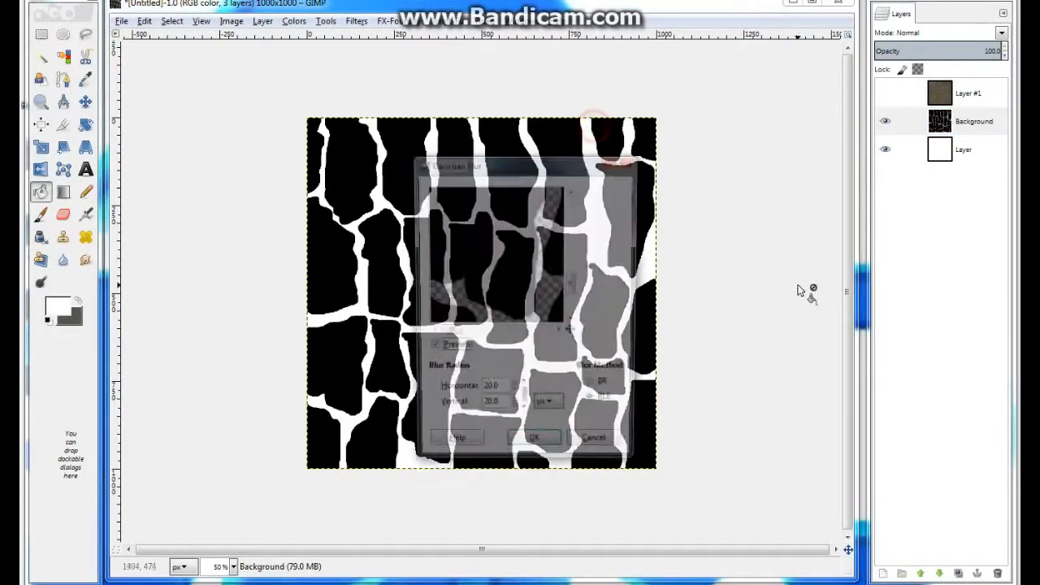
double_click(501, 394)
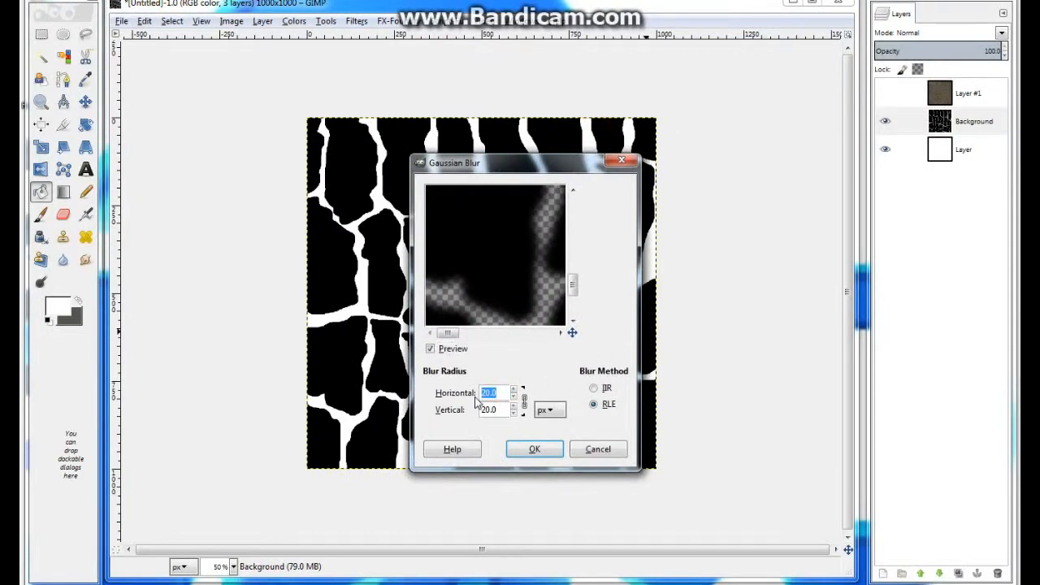
left_click(535, 448)
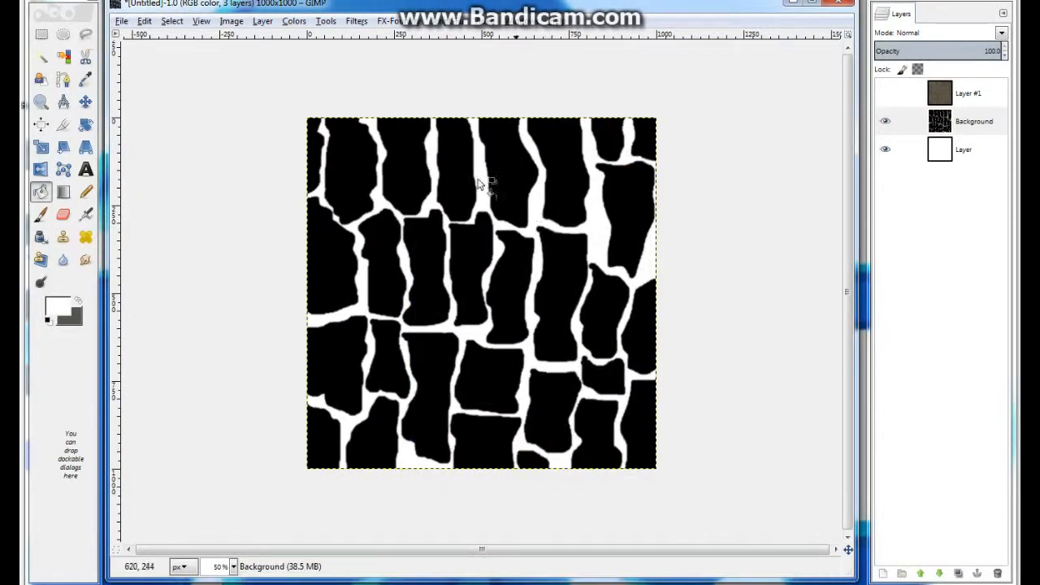
Add HSV Noise to the Background layer with holdness 2, hue 31, saturation 37 and value 37.
left_click(358, 22)
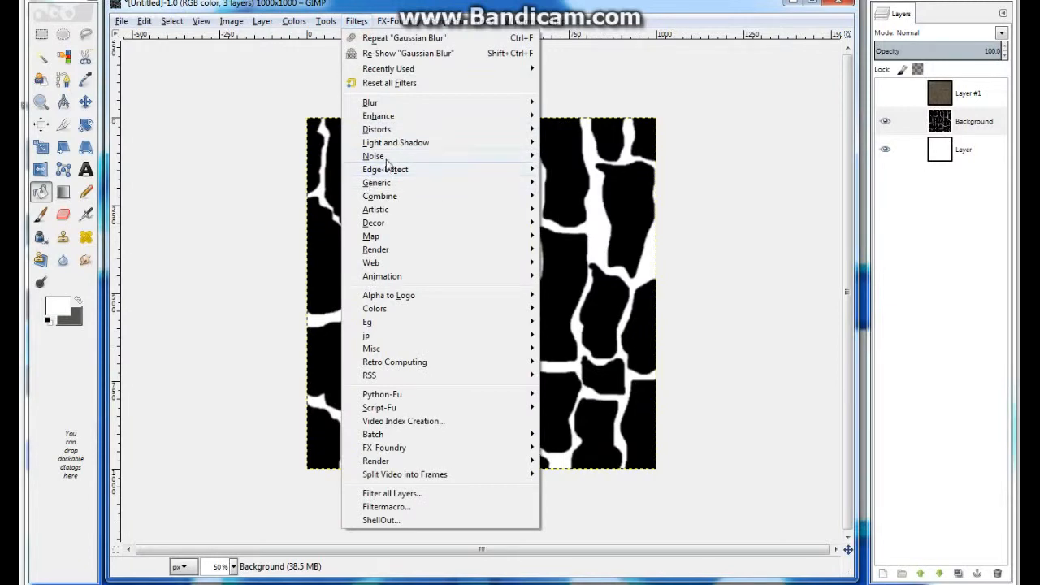
mouse_move(386, 167)
left_click(561, 157)
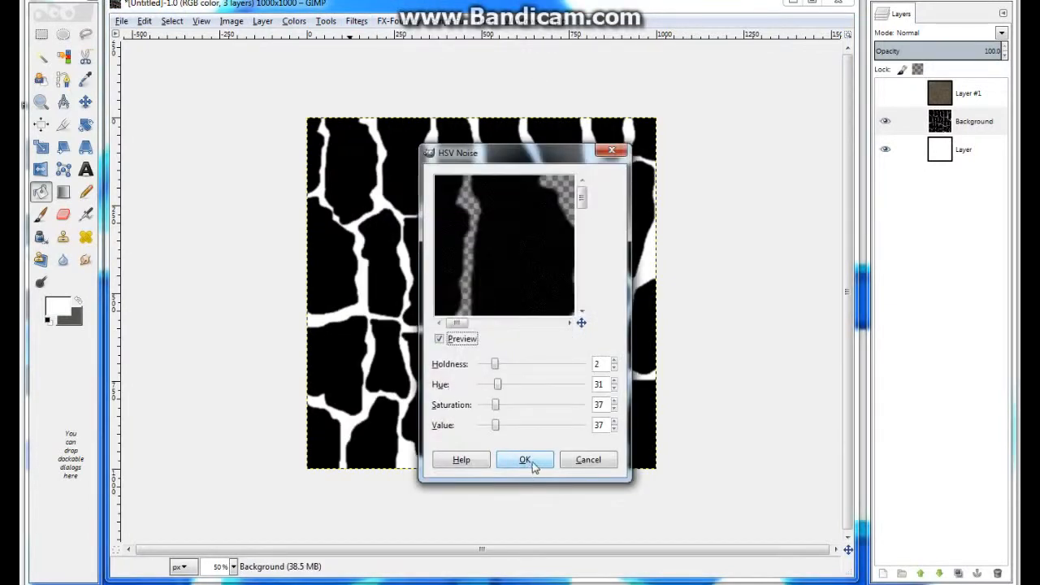
left_click(530, 461)
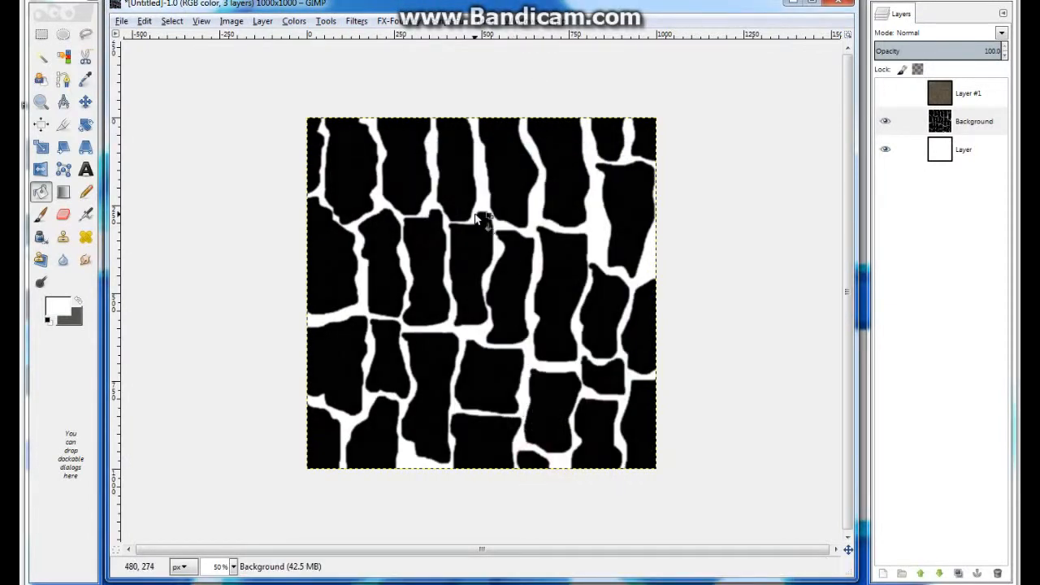
Blur the noisy Background layer with a Gaussian Blur of 10 px horizontally and vertically.
left_click(358, 22)
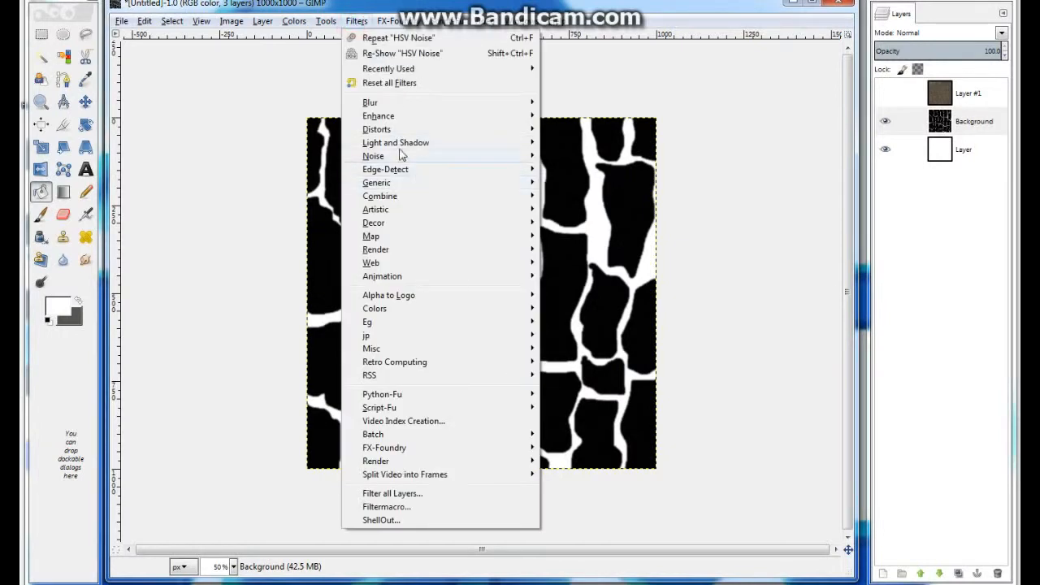
mouse_move(395, 105)
left_click(581, 130)
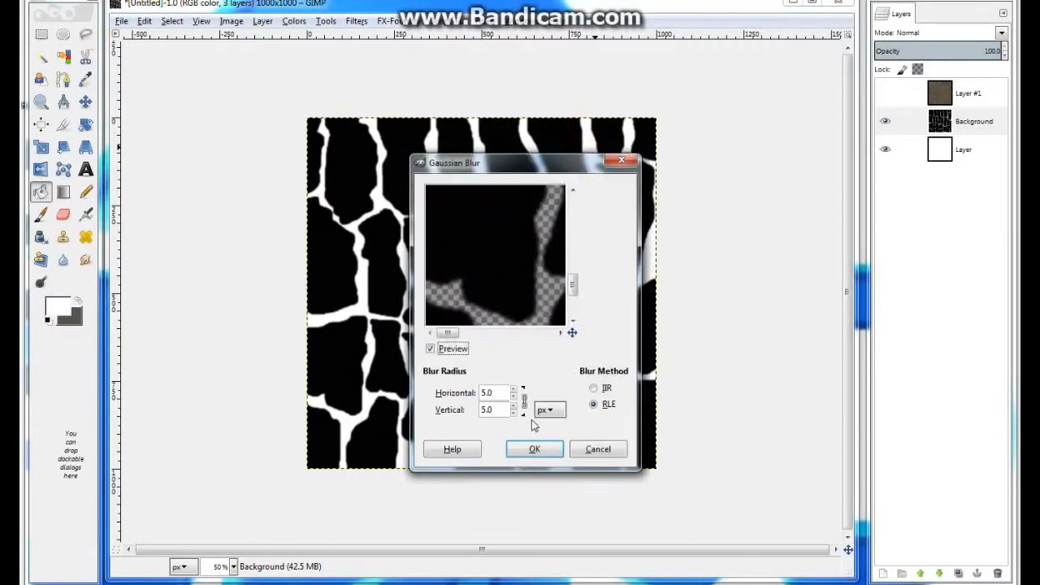
double_click(494, 394)
key("Tab")
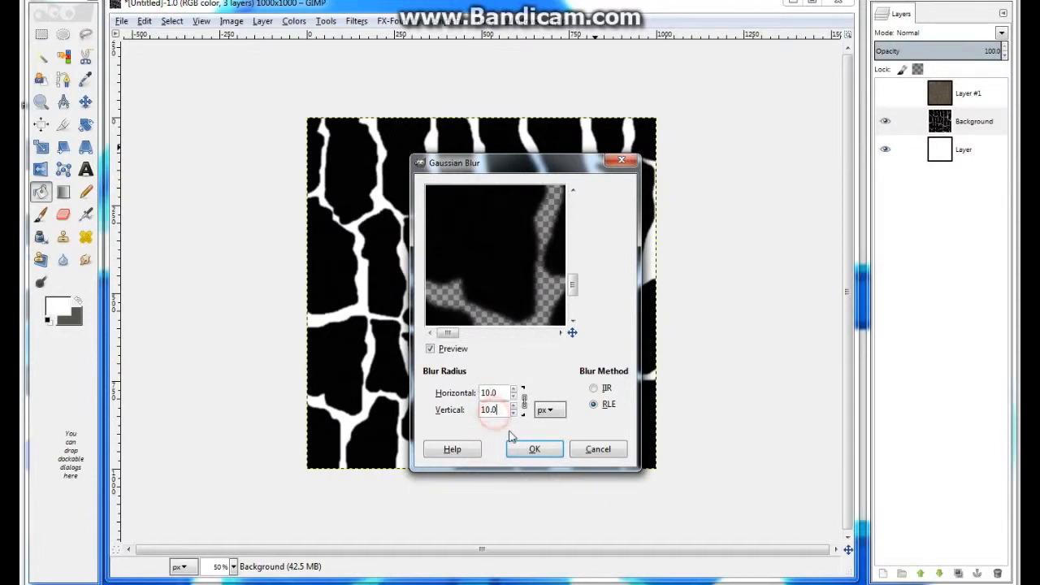
left_click(530, 449)
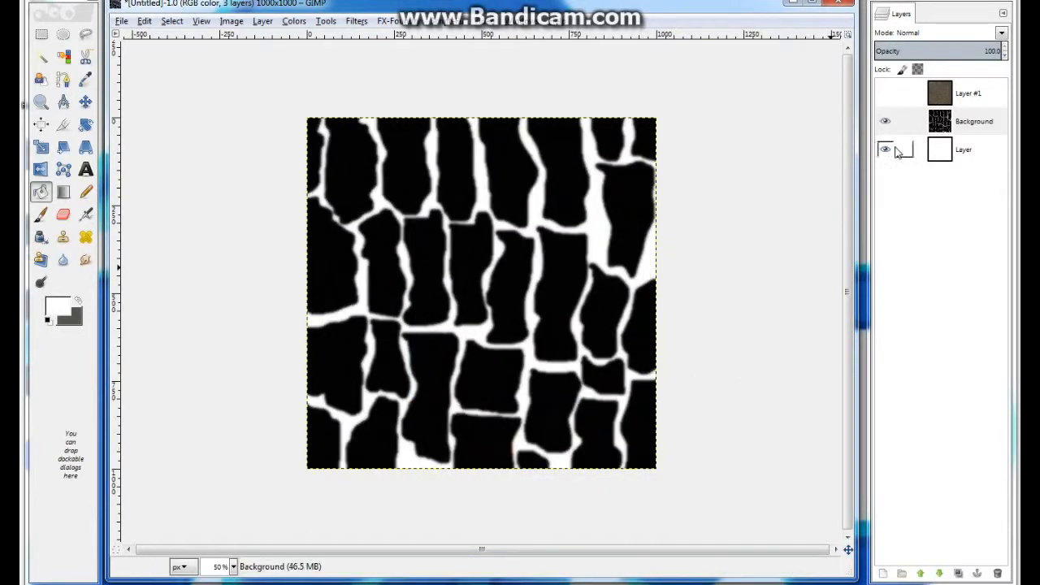
left_click(885, 93)
left_click(940, 93)
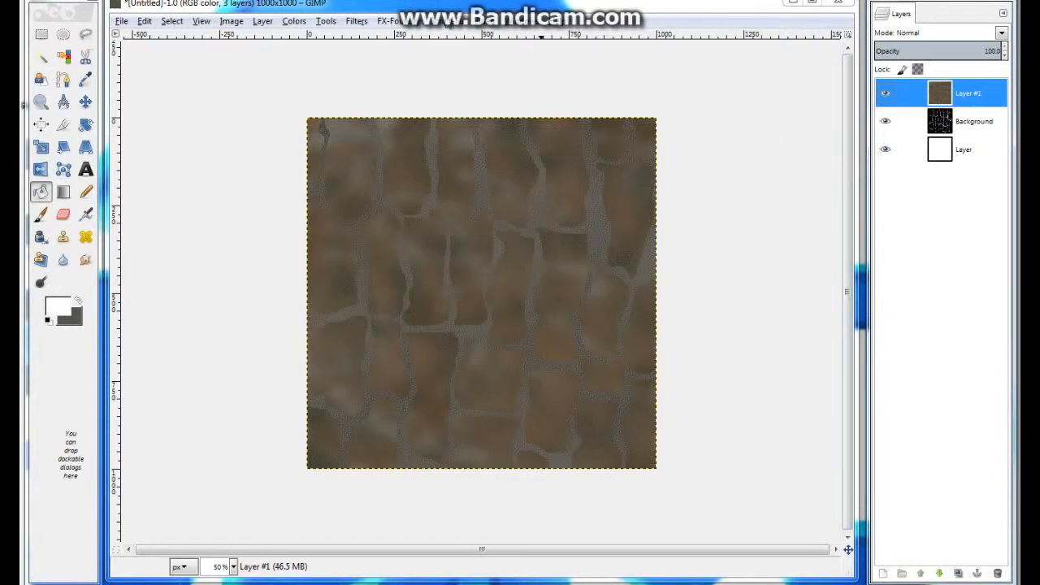
left_click(357, 21)
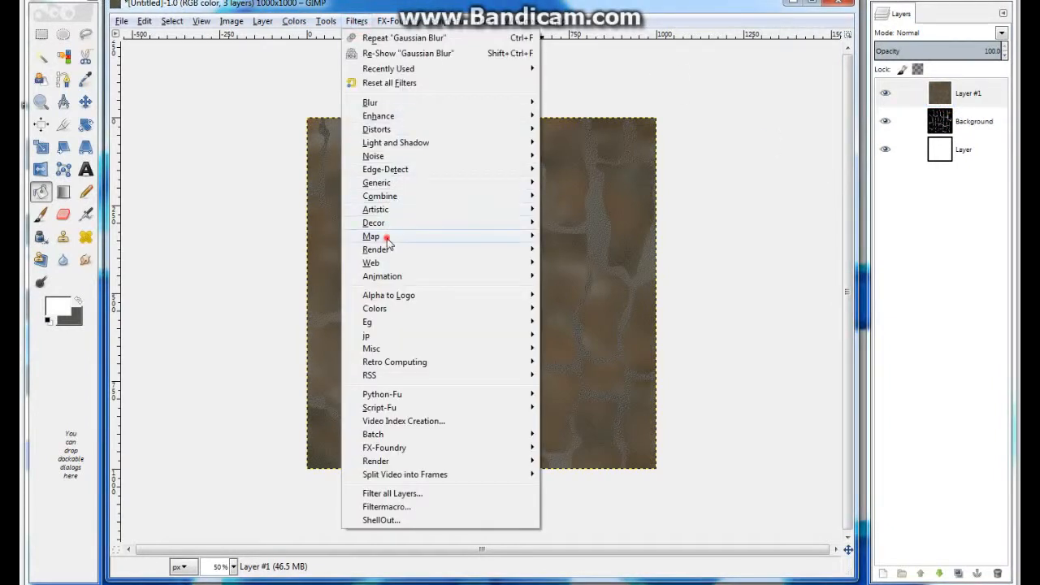
mouse_move(415, 239)
left_click(808, 220)
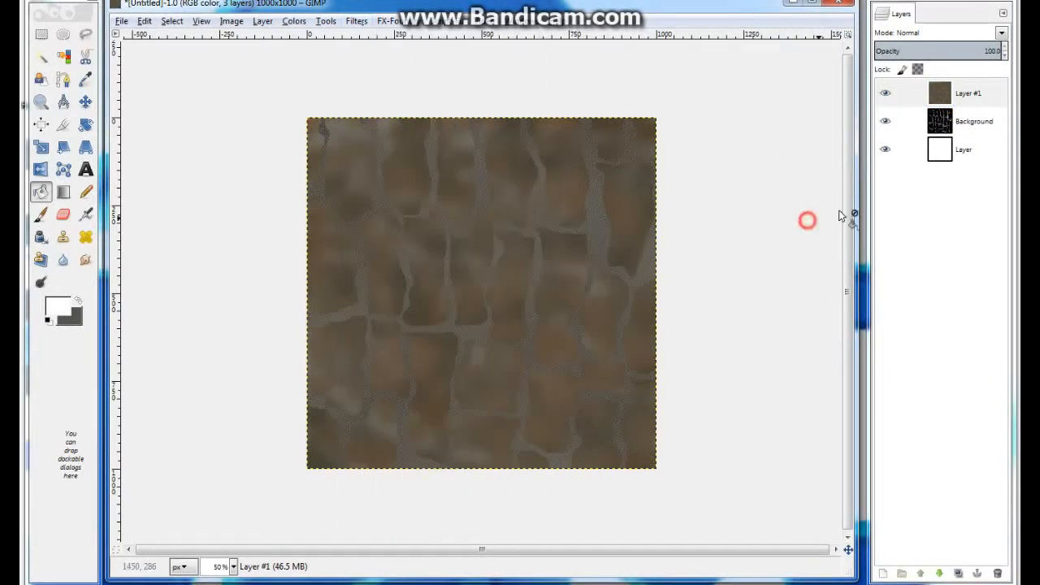
left_click(885, 92)
Merge the Background layer down into the white layer beneath it.
left_click(935, 130)
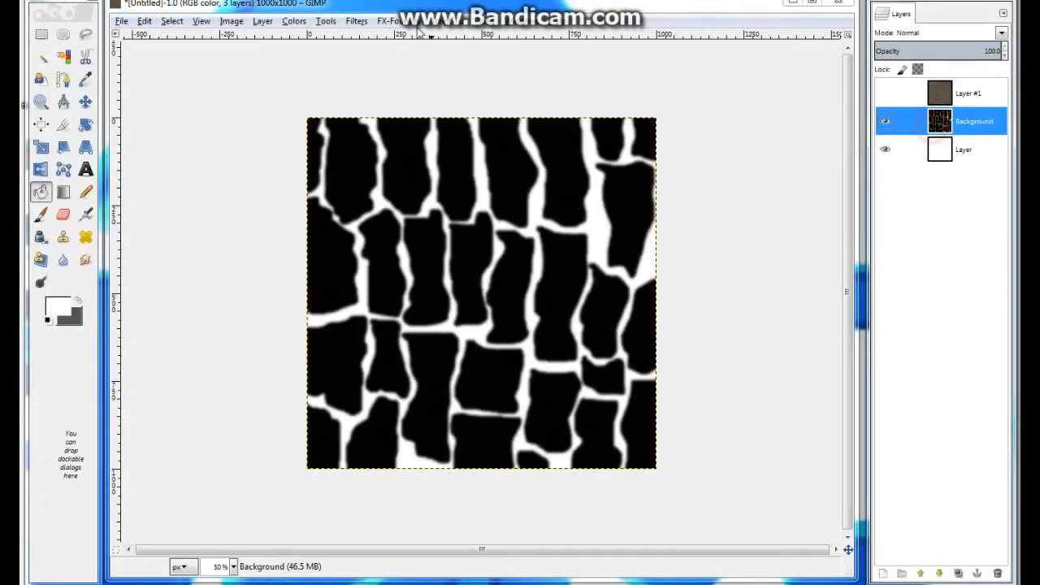
left_click(263, 21)
left_click(288, 108)
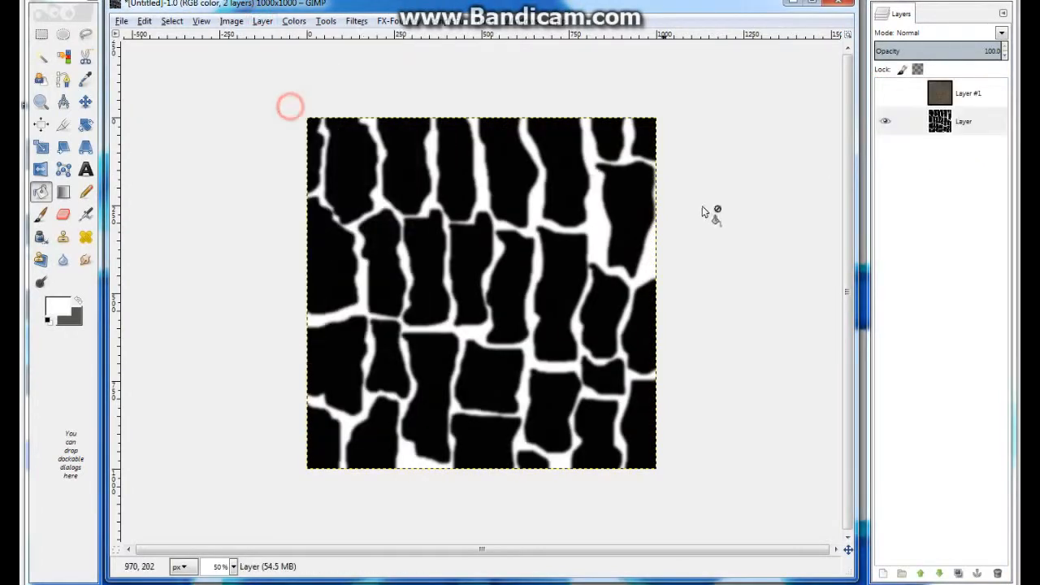
Add a white 1000 × 1000 px layer and render Difference Clouds on it with randomized seed, detail 15 and X and Y size 4.0.
left_click(883, 574)
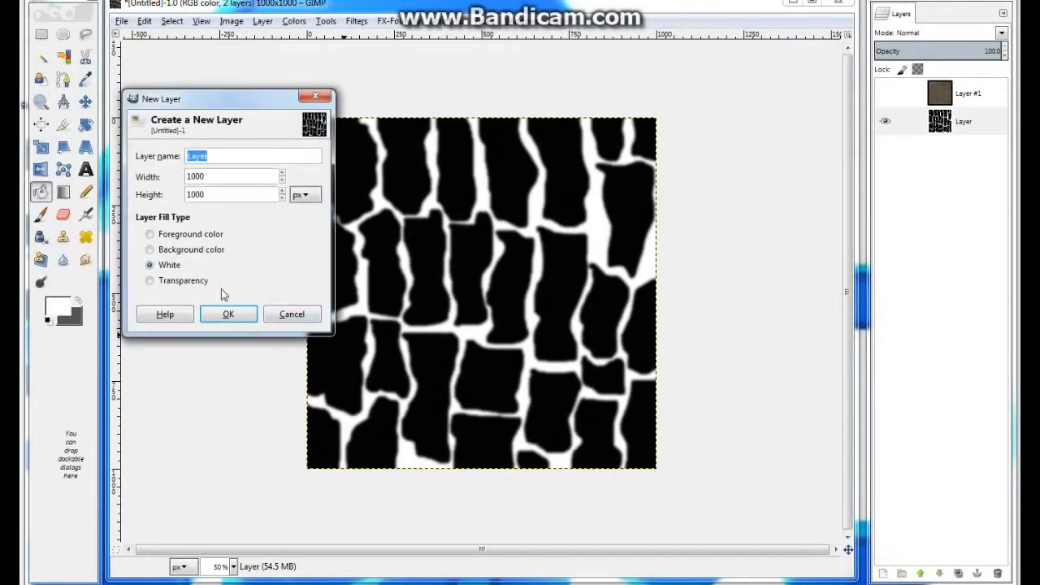
left_click(231, 314)
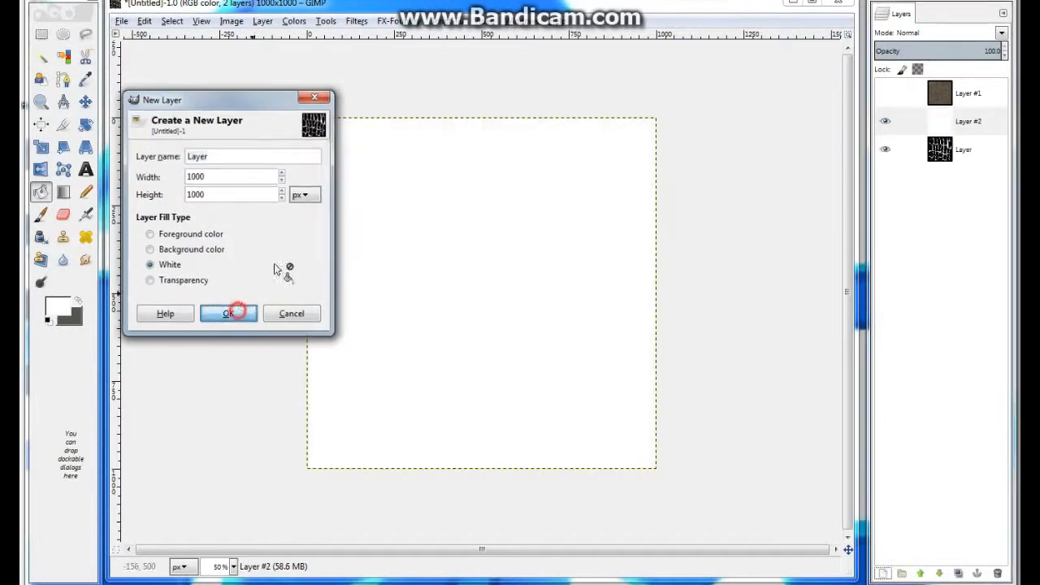
left_click(357, 21)
left_click(390, 248)
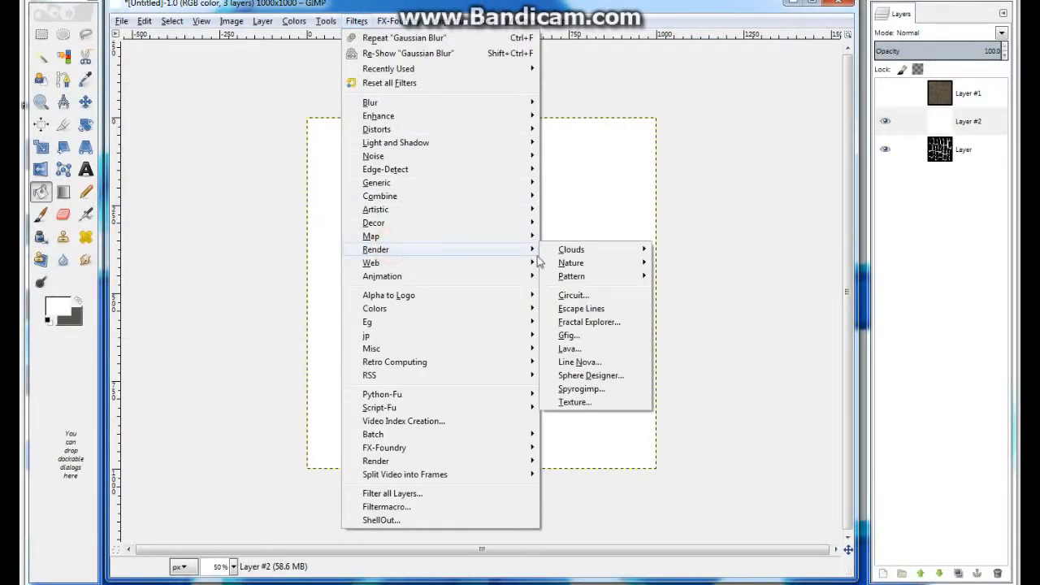
left_click(567, 251)
left_click(673, 251)
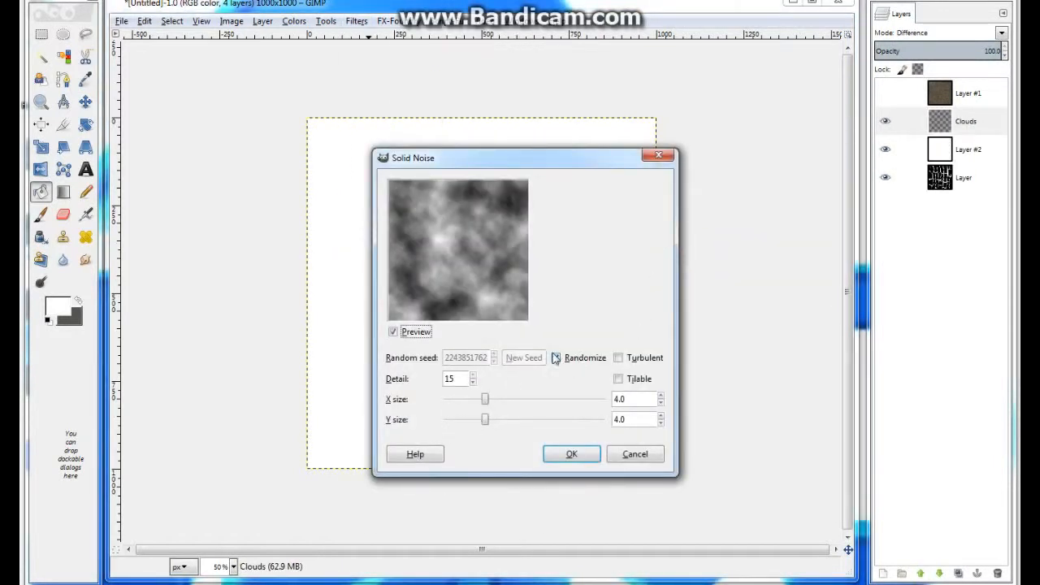
left_click(572, 455)
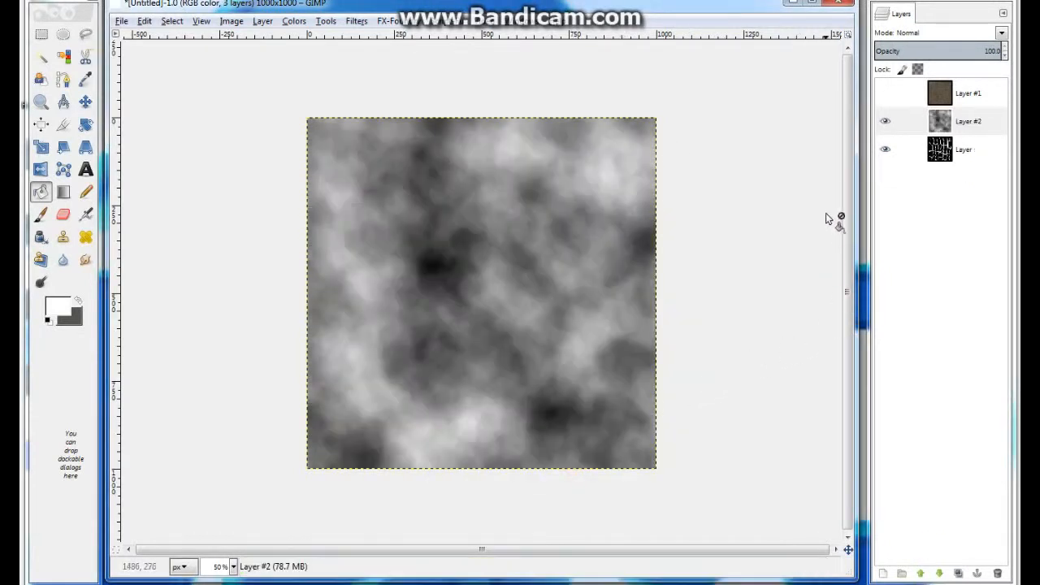
Show the brown-grey plates layer and bump-map it with the black-and-white plate pattern, using the Spherical map type and depth 12.
left_click(886, 94)
left_click(909, 94)
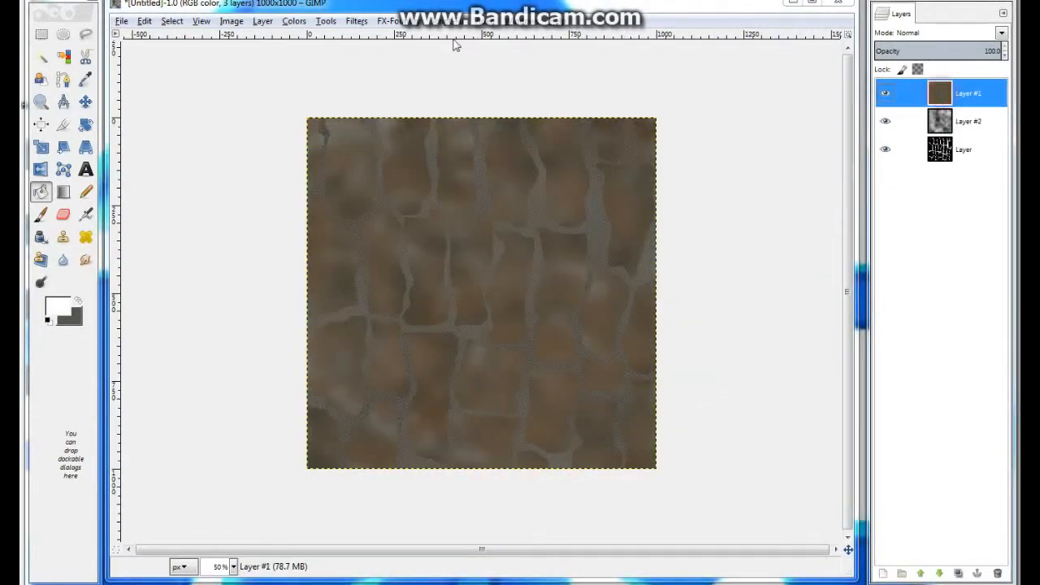
left_click(358, 21)
mouse_move(406, 235)
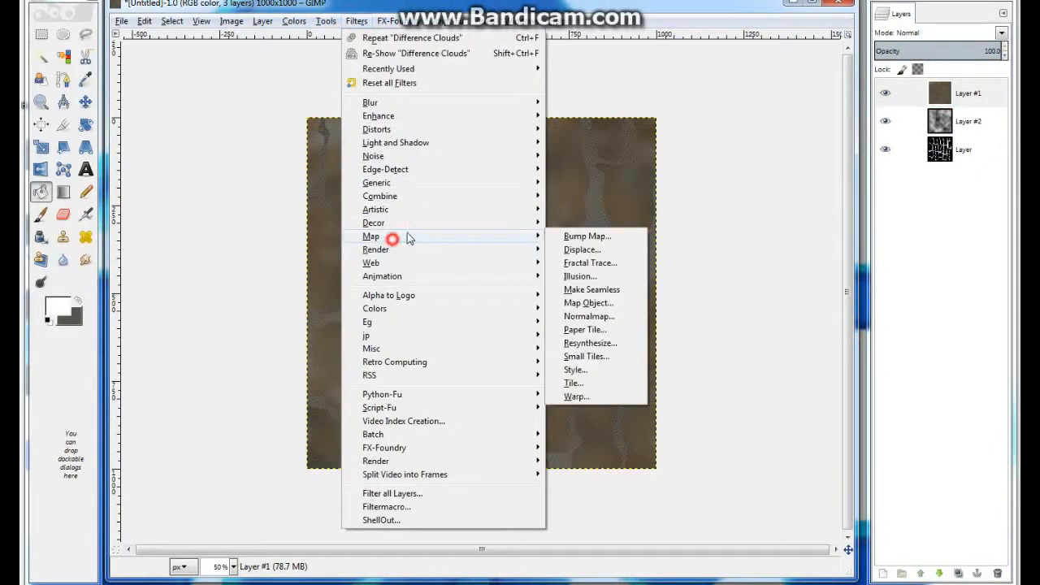
left_click(557, 237)
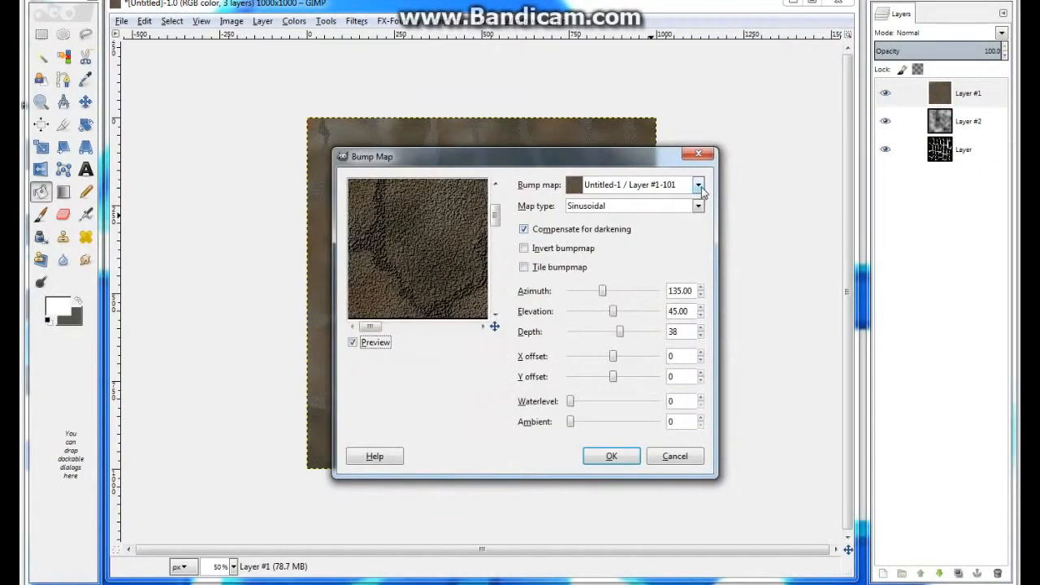
left_click(698, 186)
left_click(635, 246)
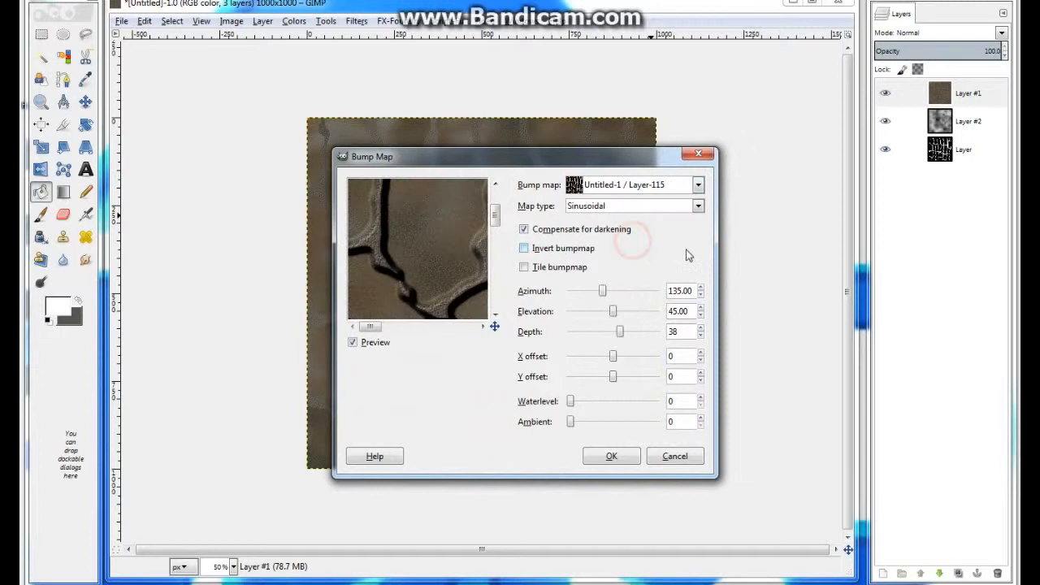
left_click(698, 208)
left_click(606, 242)
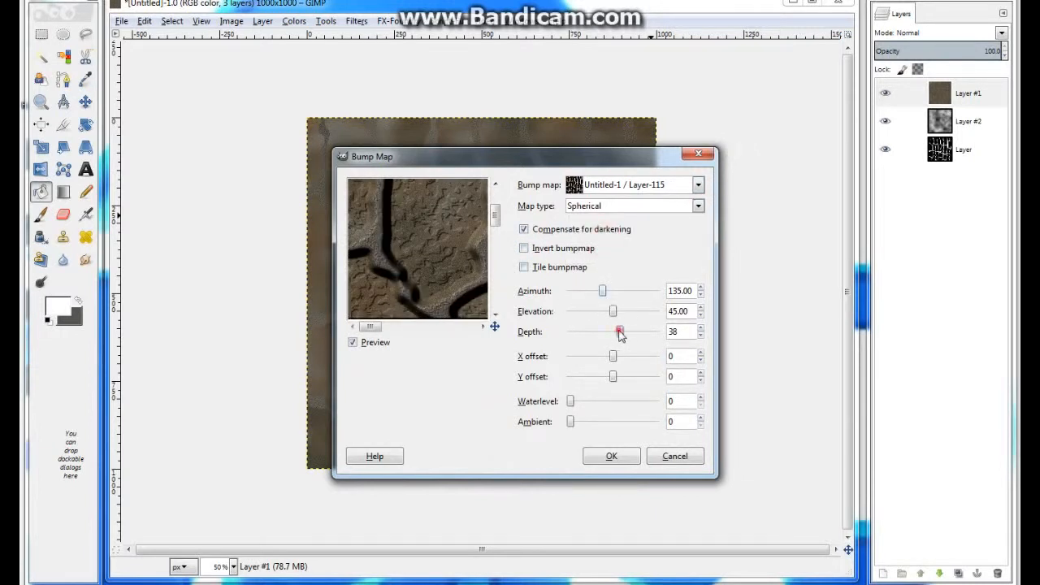
left_click_drag(620, 333, 587, 332)
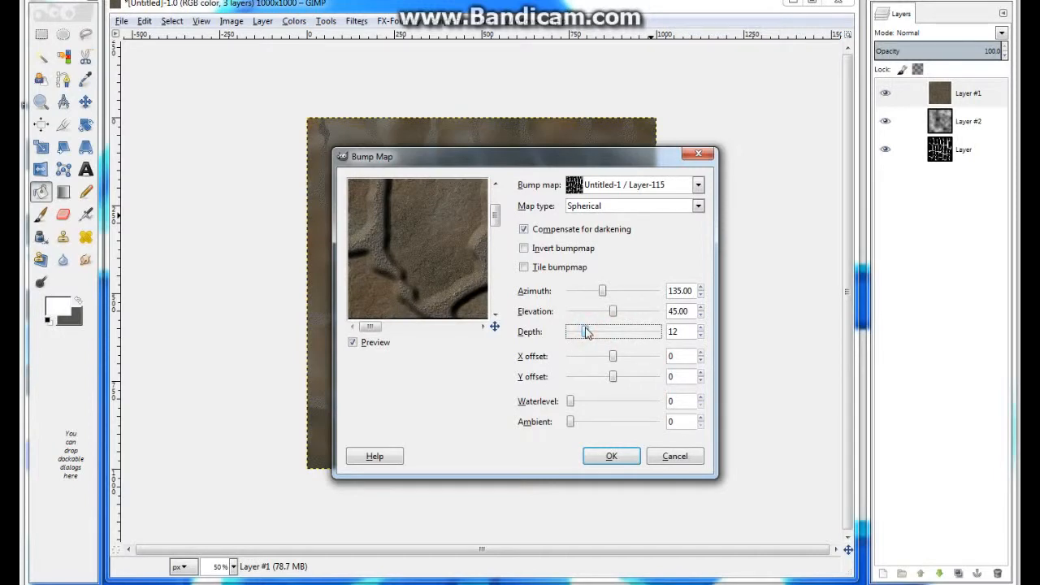
left_click(610, 457)
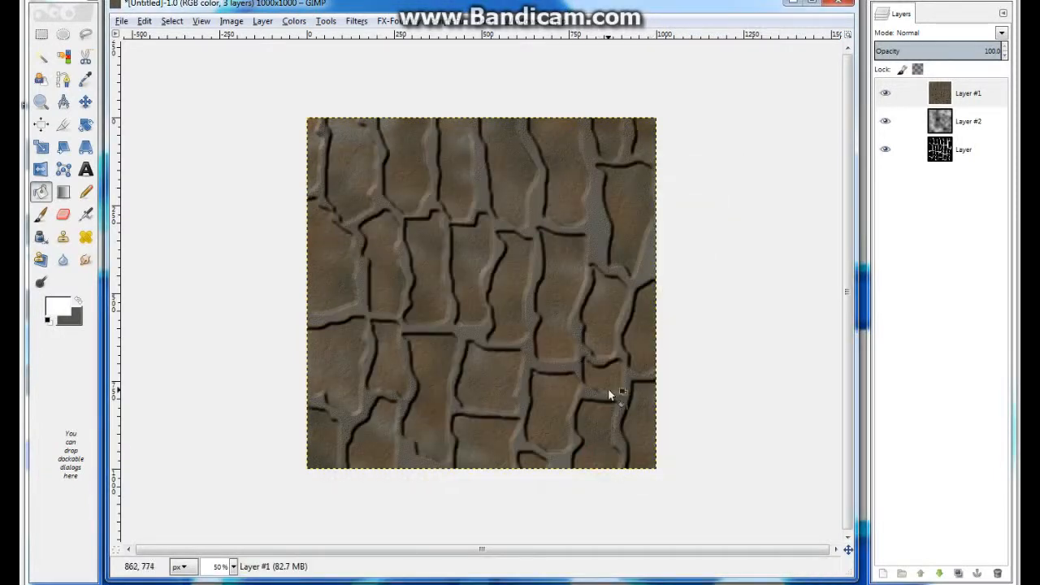
left_click(356, 22)
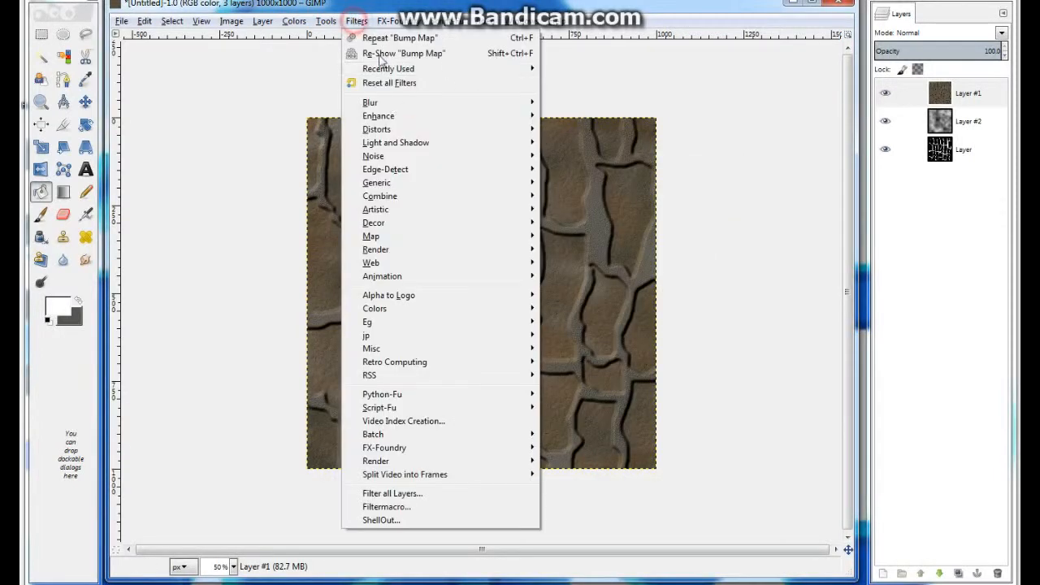
mouse_move(399, 235)
left_click(562, 236)
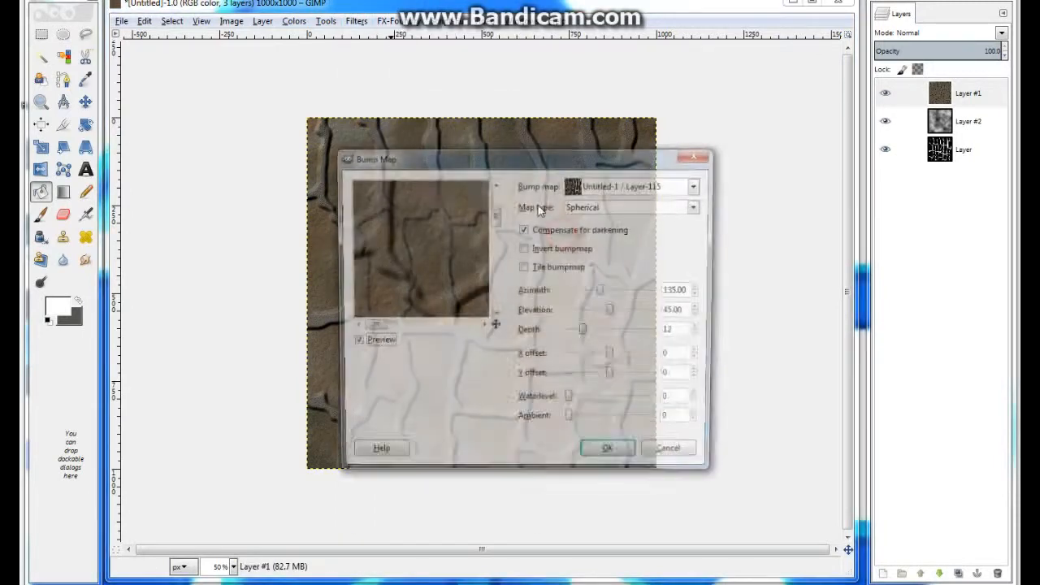
left_click(698, 185)
left_click(617, 225)
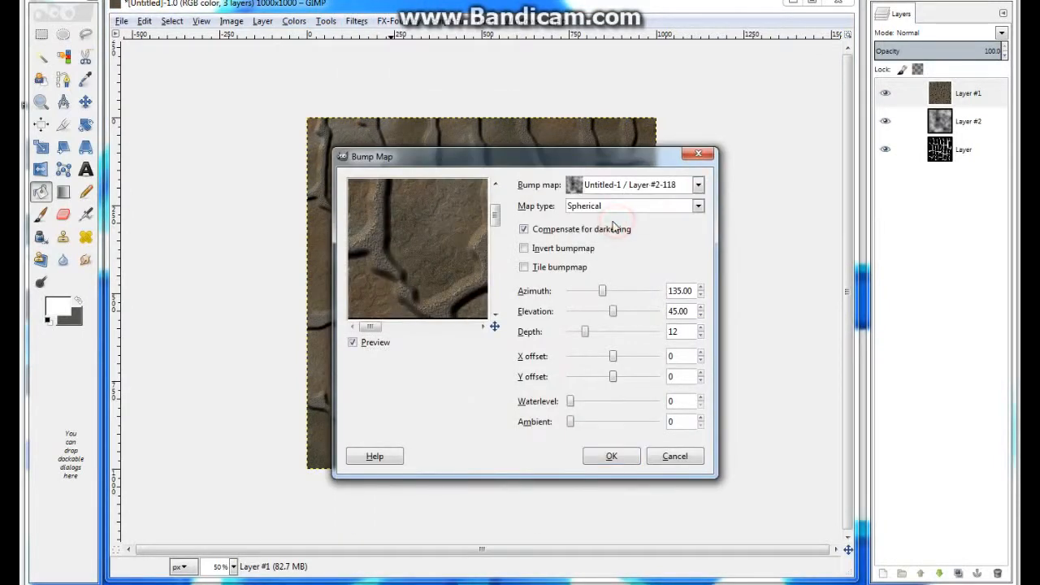
left_click(698, 207)
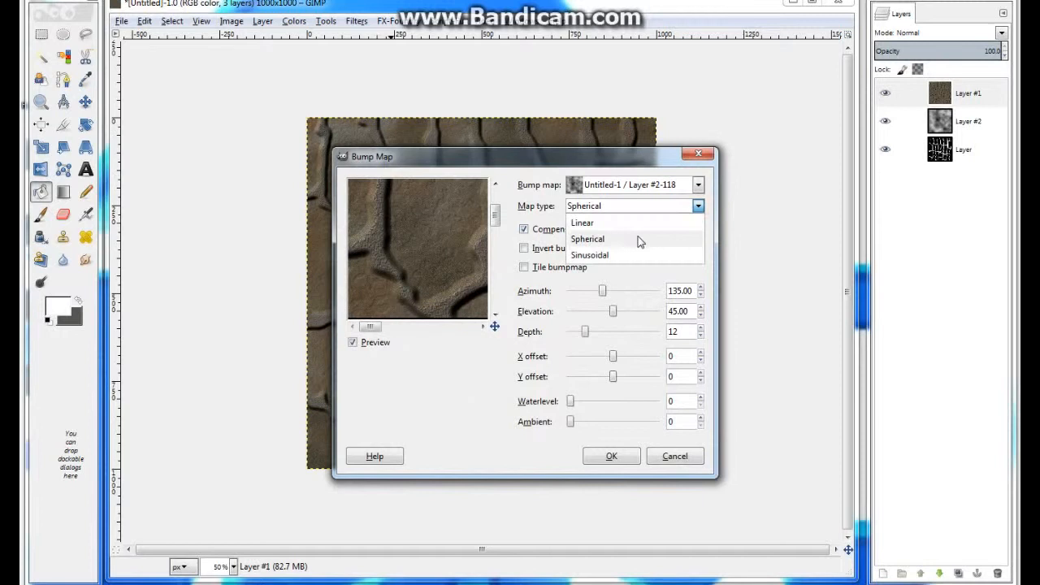
left_click(600, 256)
left_click_drag(584, 340, 623, 332)
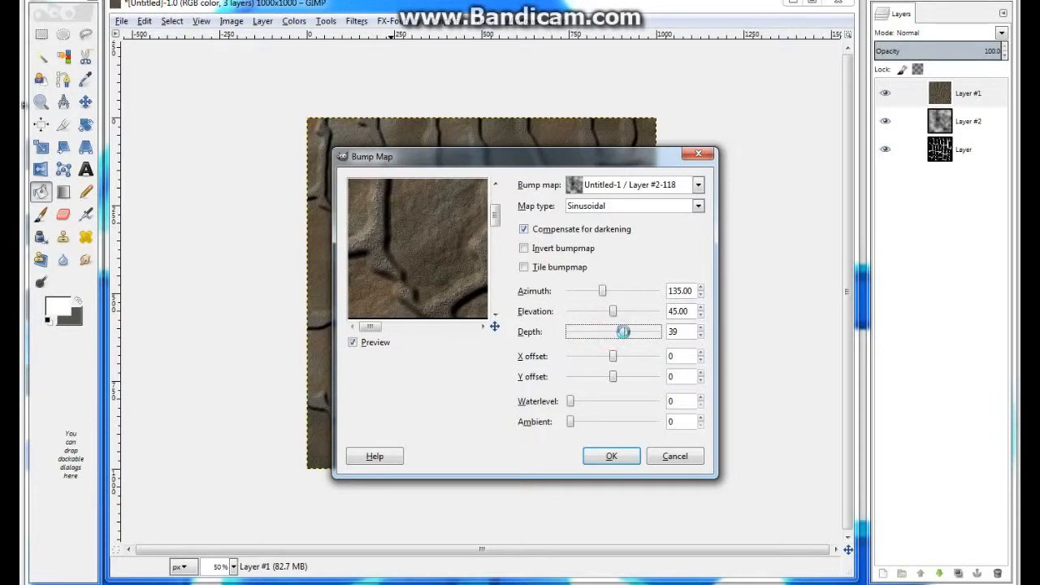
left_click(672, 458)
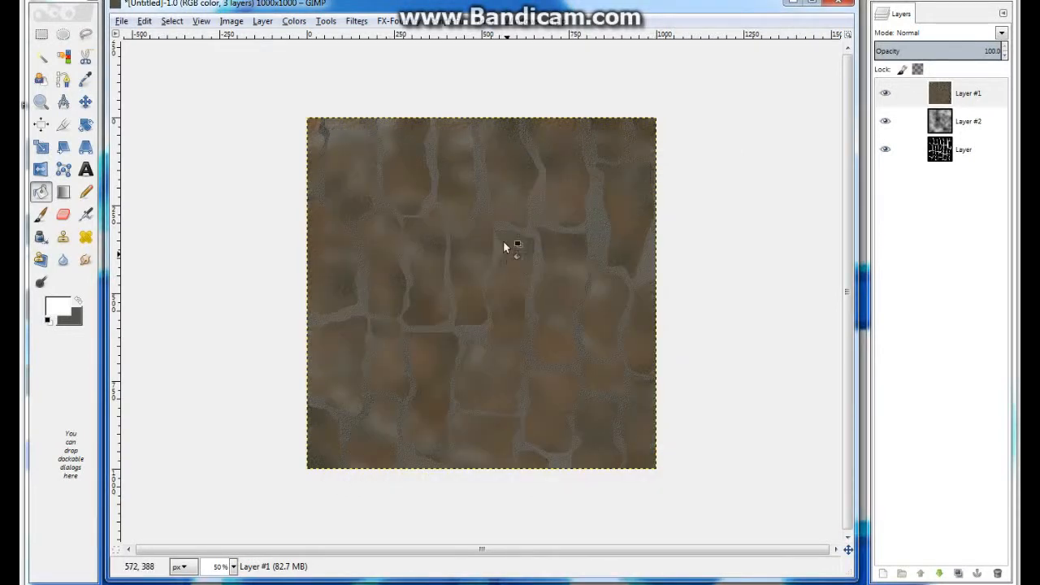
Replace the plates layer's bump mapping with one that uses the same black-and-white plate pattern inverted.
left_click(356, 20)
mouse_move(506, 236)
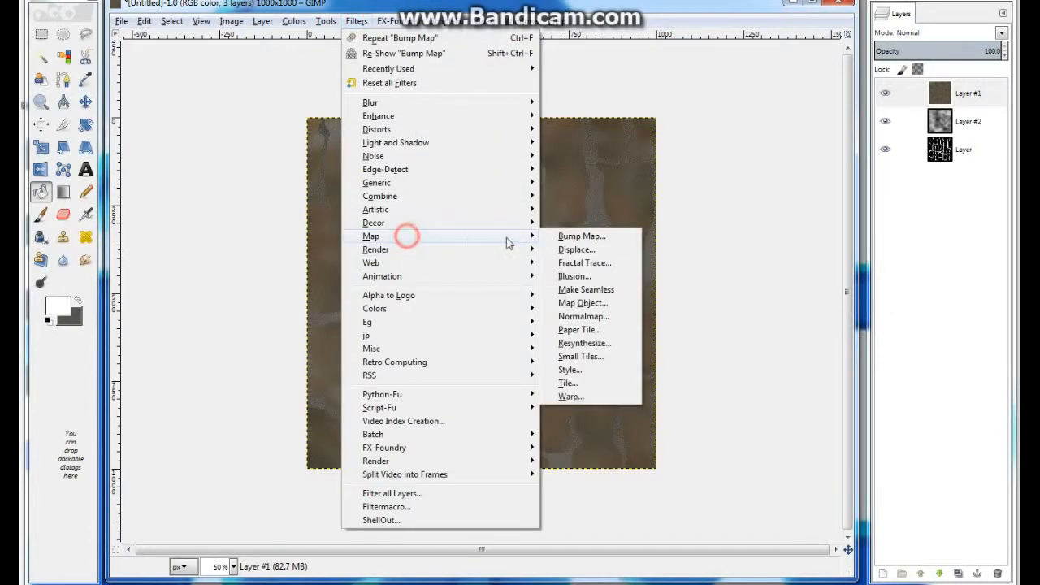
left_click(571, 235)
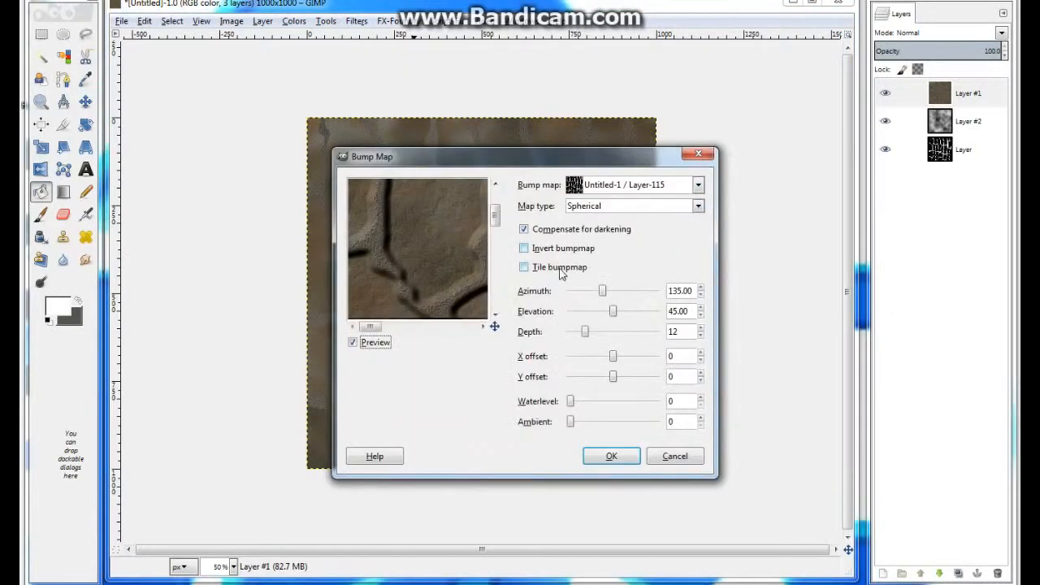
left_click(524, 249)
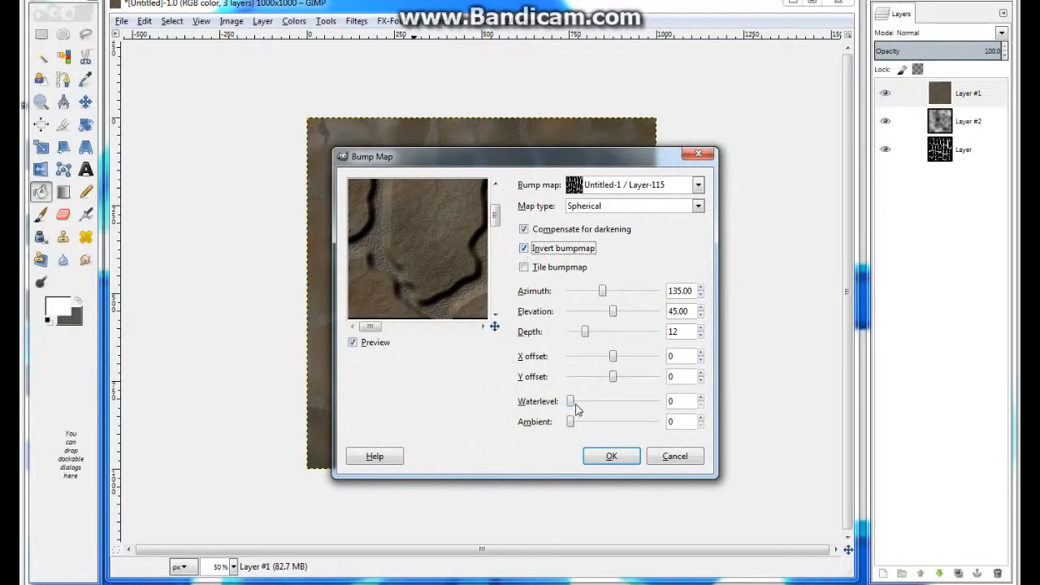
left_click(609, 455)
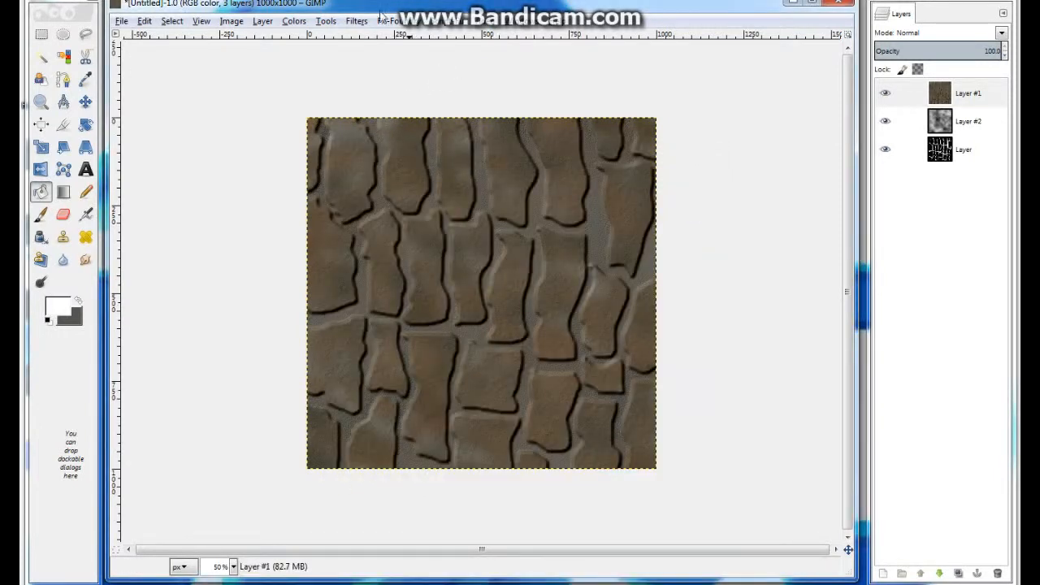
Bump-map the plates layer with the clouds layer, using the Sinusoidal map type and depth 53.
left_click(363, 24)
mouse_move(399, 237)
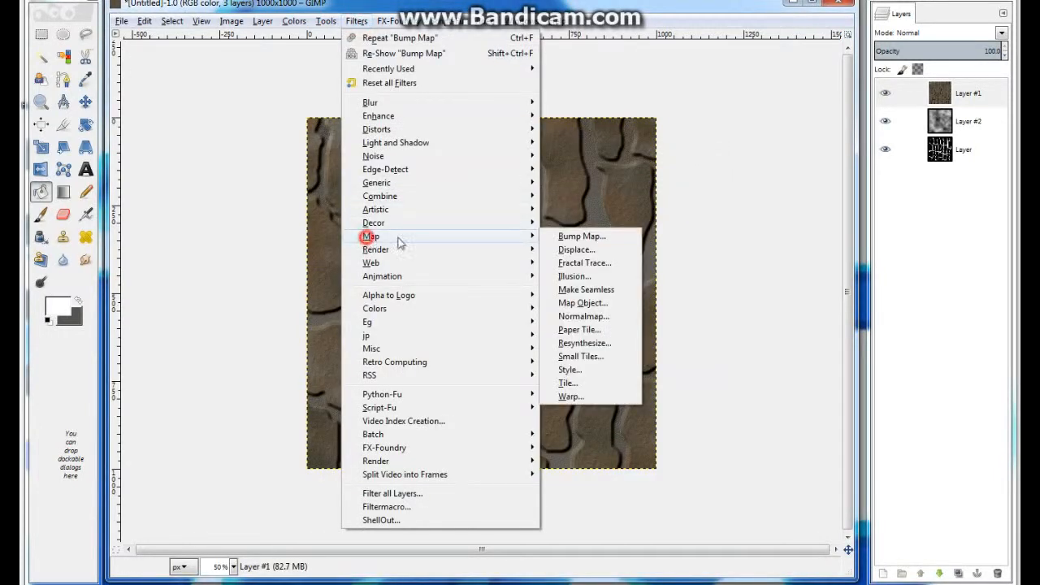
left_click(571, 235)
left_click(697, 185)
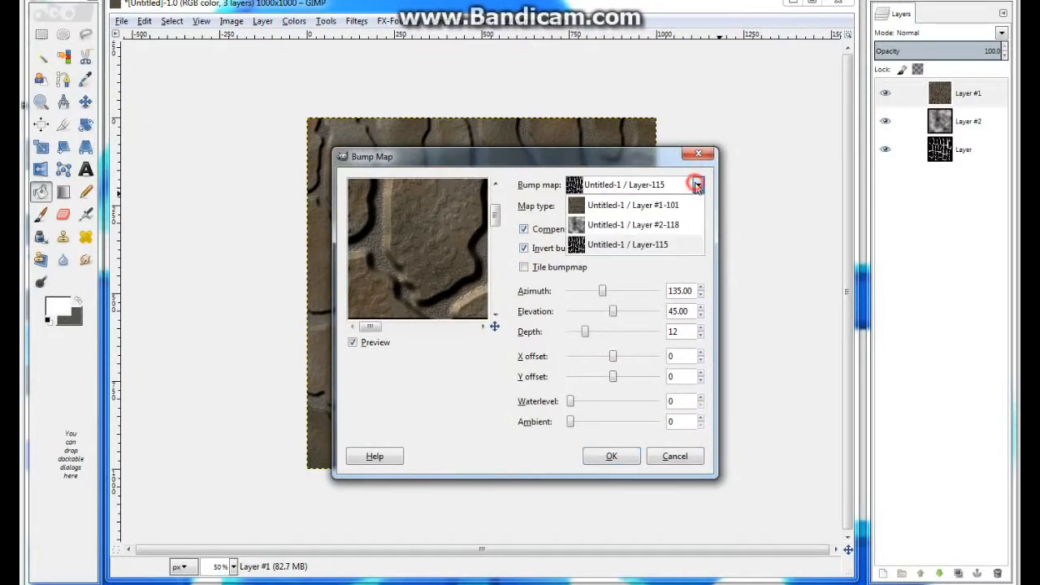
left_click(642, 230)
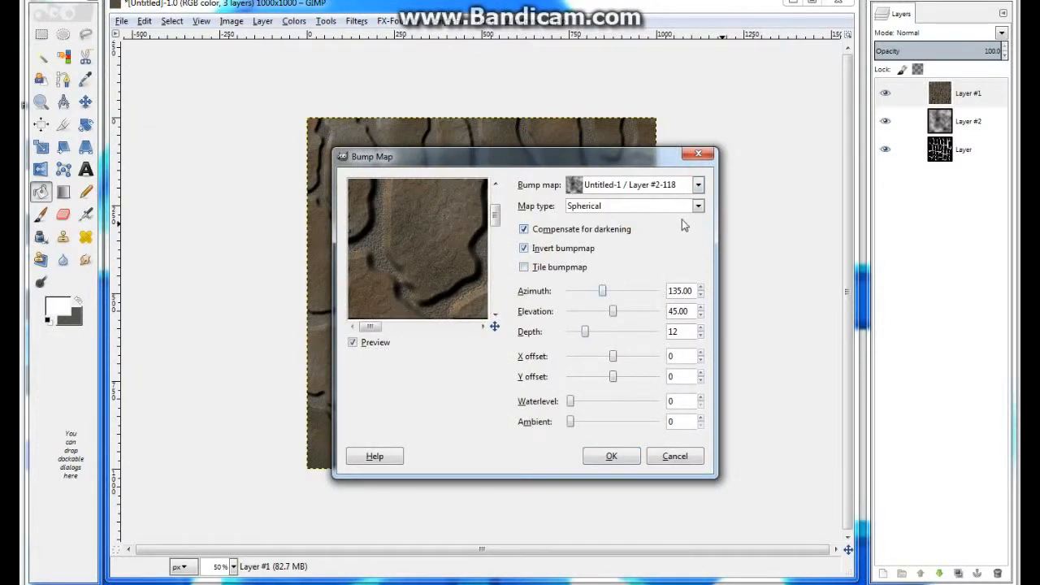
left_click(697, 205)
left_click(641, 257)
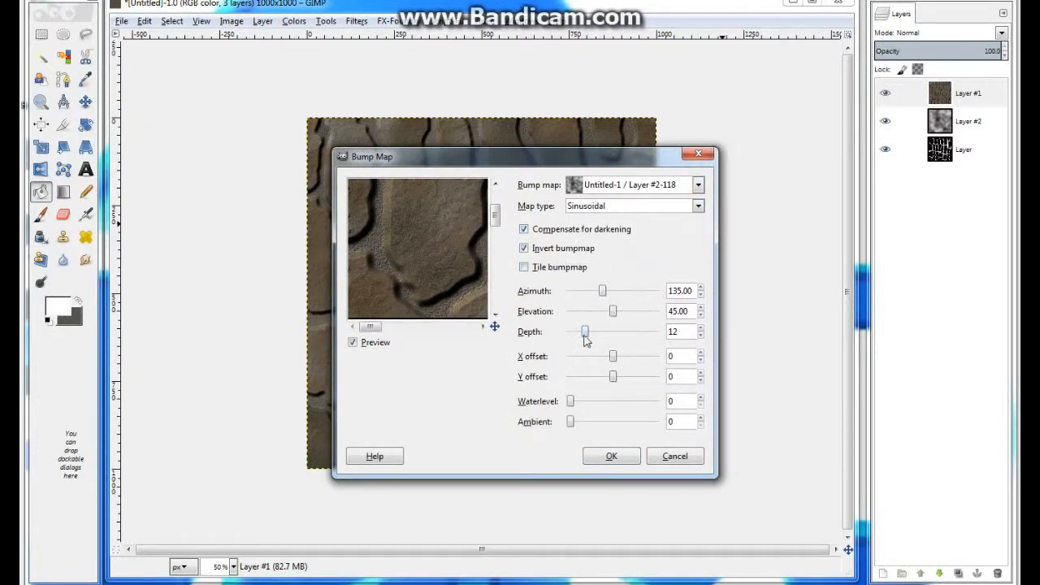
left_click_drag(587, 340, 642, 339)
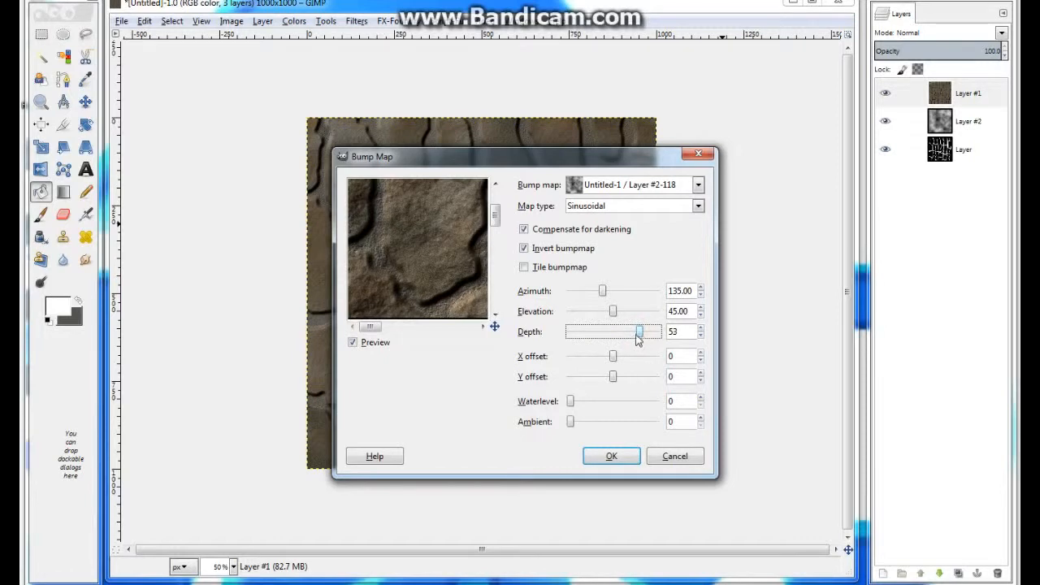
left_click(611, 455)
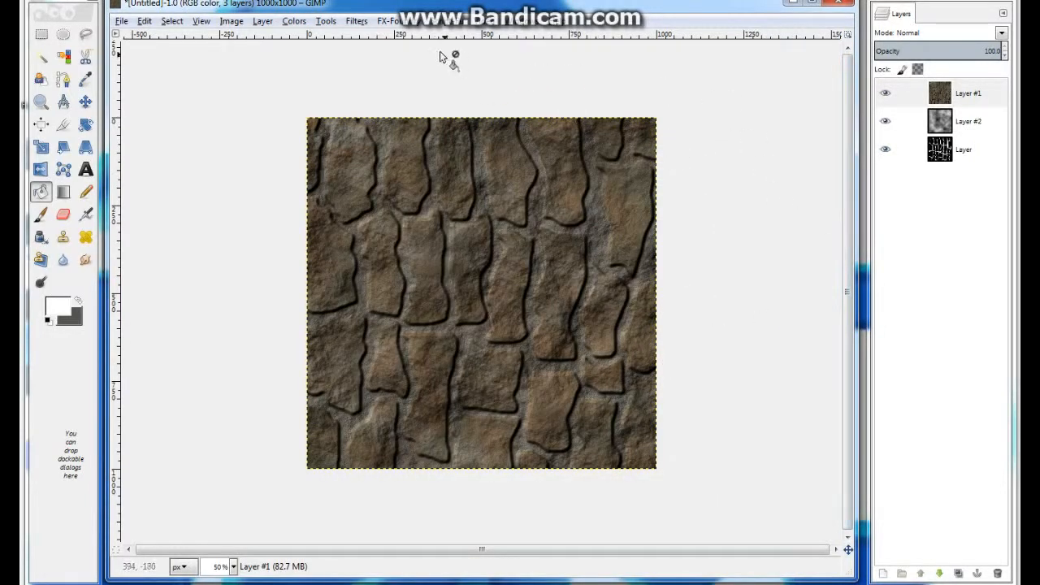
Apply Make Seamless to the bump-mapped plates layer and export the image to pb.png.
left_click(356, 21)
mouse_move(384, 238)
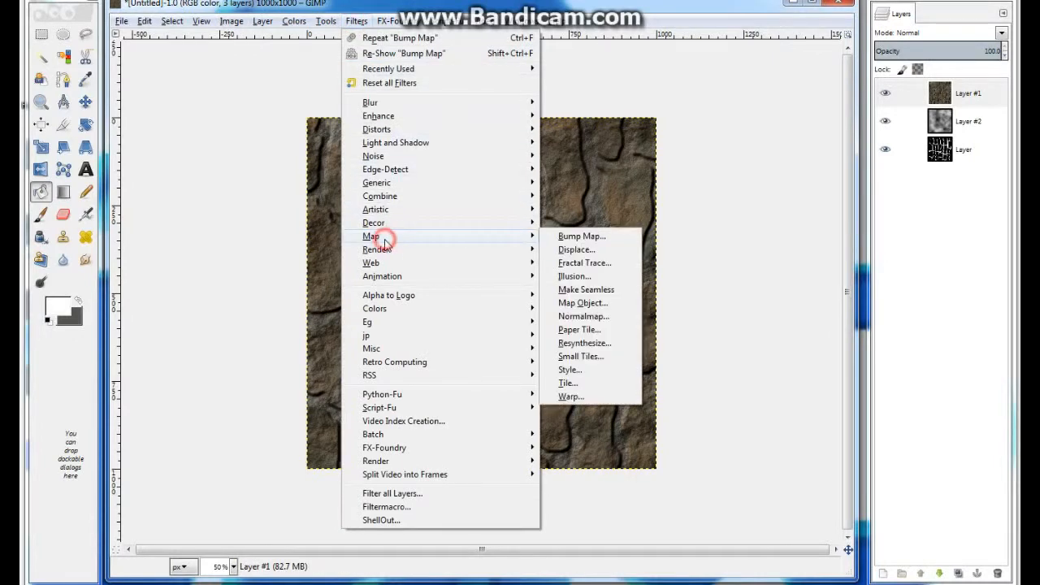
left_click(572, 291)
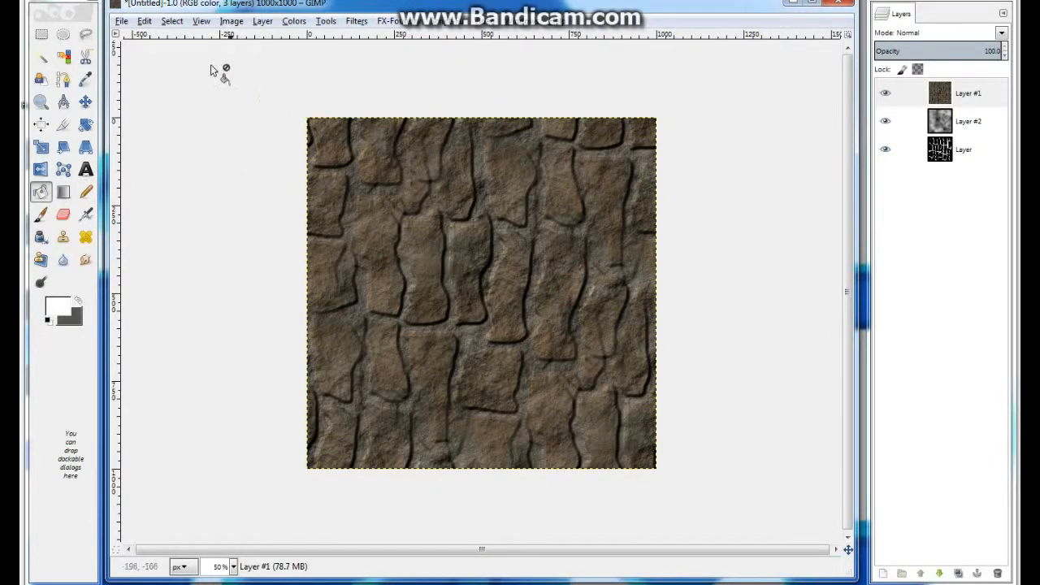
left_click(118, 22)
mouse_move(144, 21)
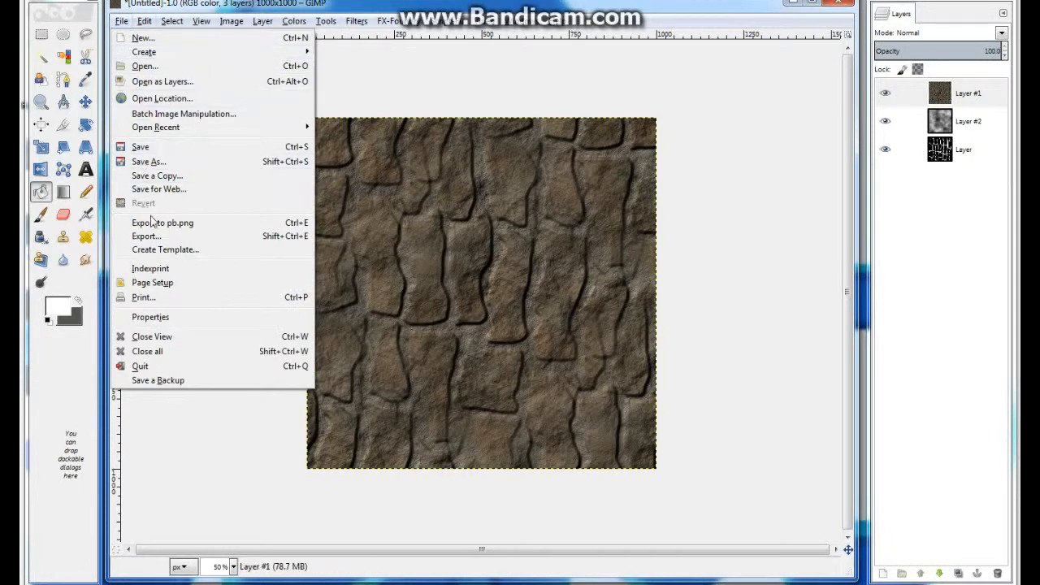
left_click(159, 227)
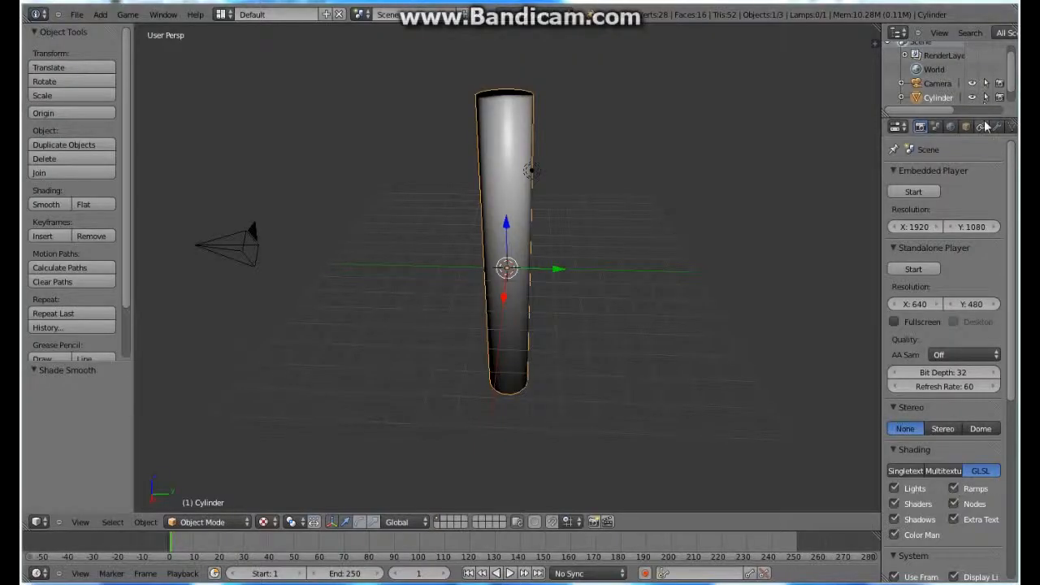
Switch to Blender, add a new material to the cylinder and give it a new texture of type Image or Movie.
left_click(985, 128)
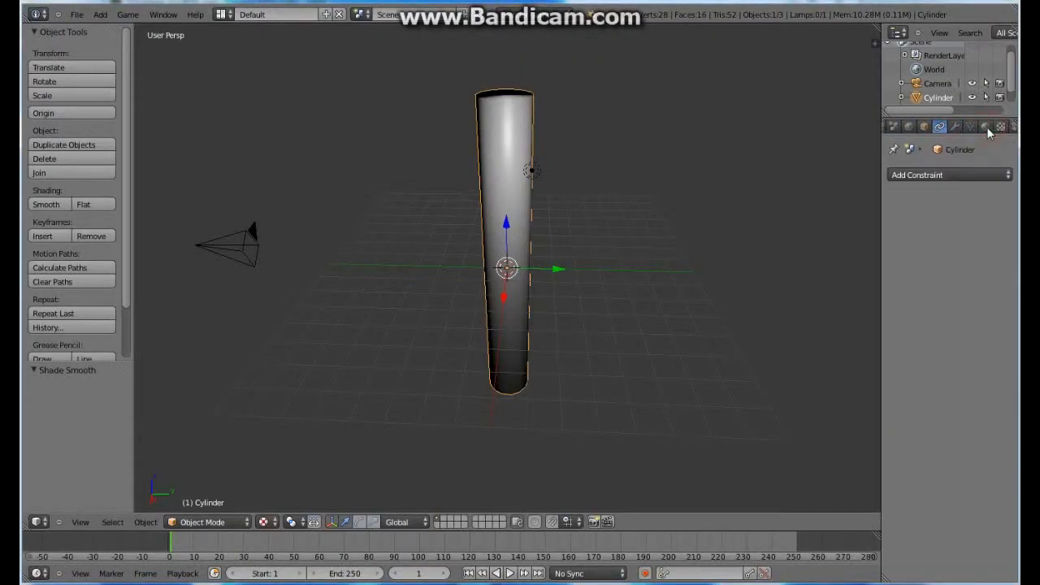
left_click(986, 127)
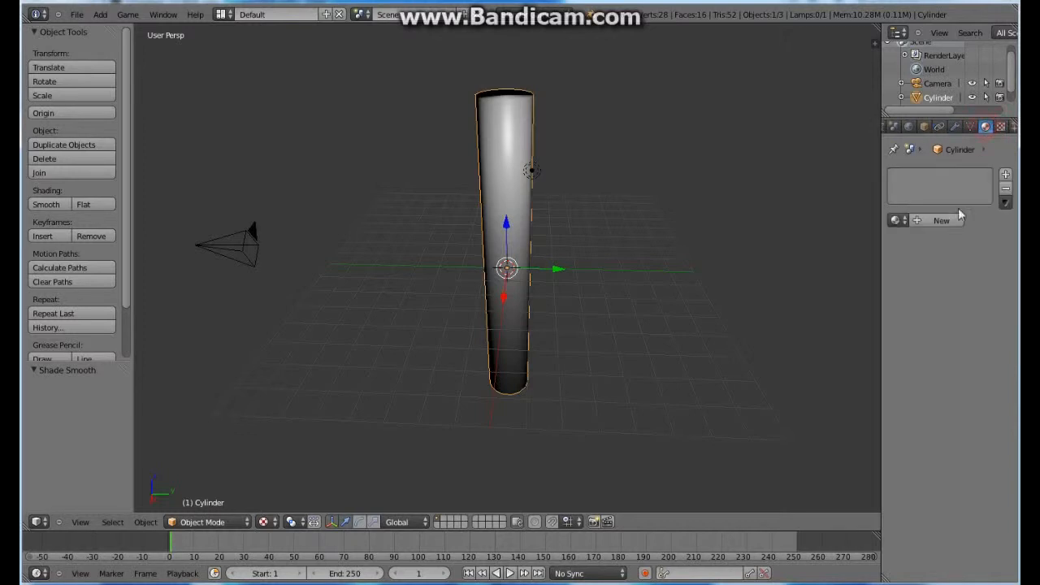
left_click(941, 221)
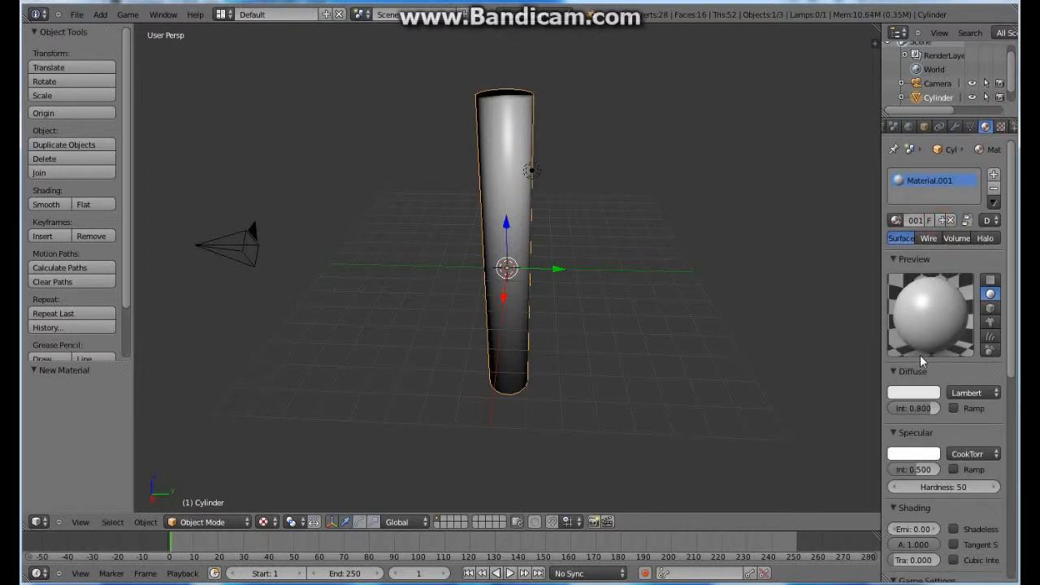
left_click(1001, 127)
left_click(944, 276)
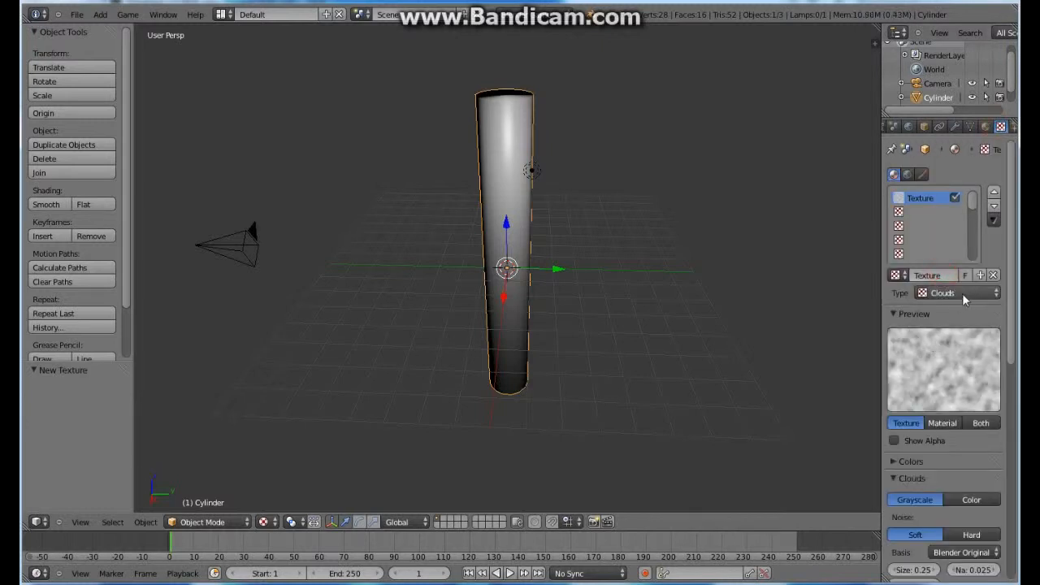
left_click(947, 294)
left_click(947, 203)
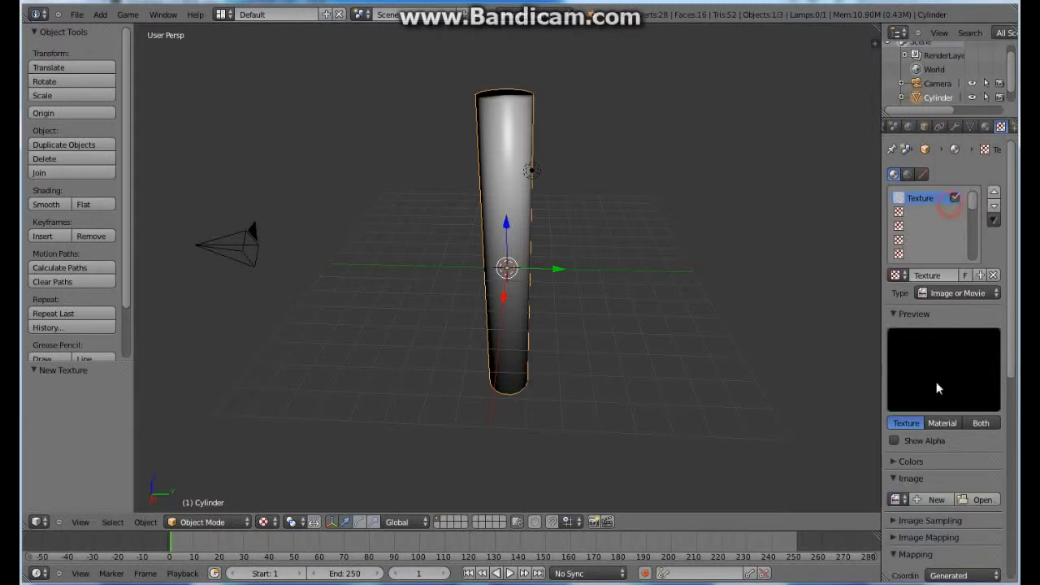
Load pb.png from the Desktop folder as the image for the cylinder's texture.
left_click(965, 499)
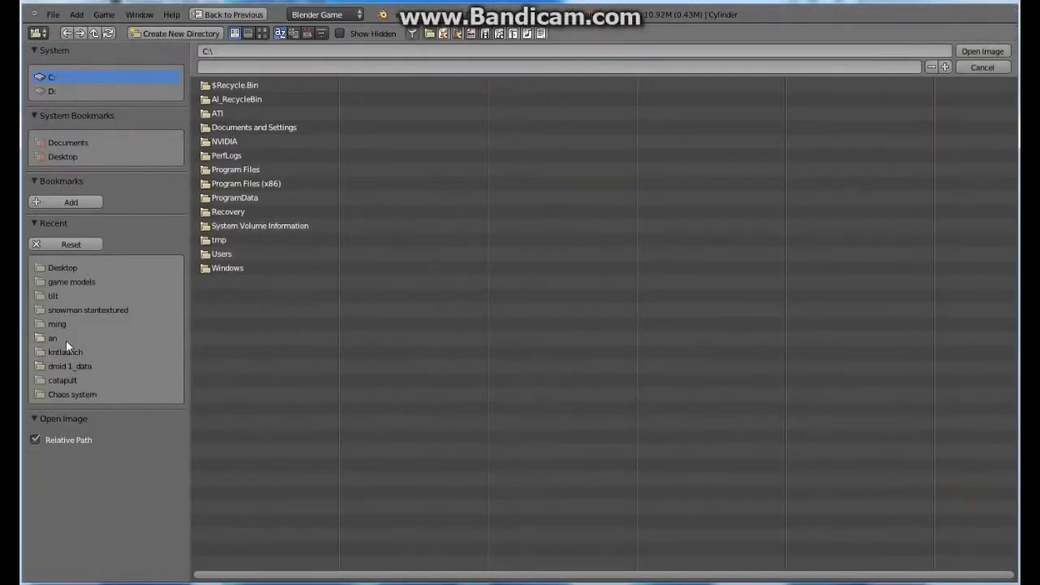
left_click(65, 269)
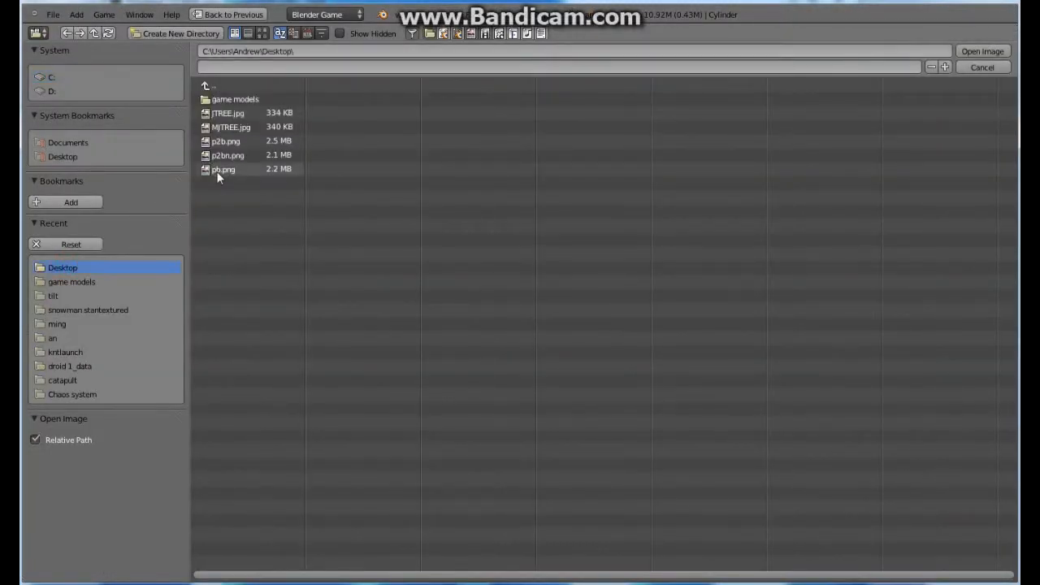
left_click(218, 170)
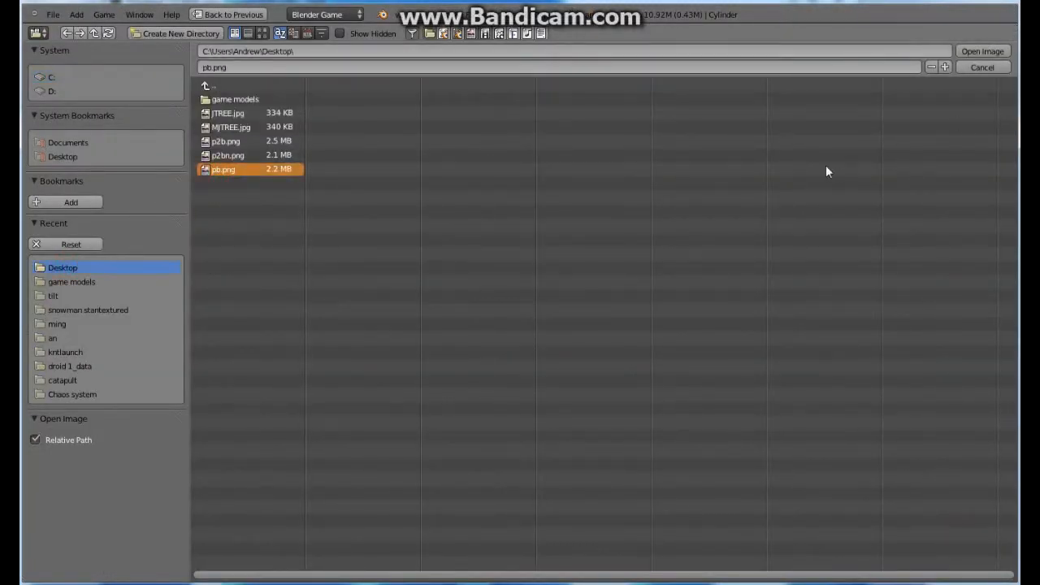
left_click(982, 51)
Set the texture's mapping coordinates to UV.
scroll(860, 373, "up", 3)
scroll(947, 455, "down", 8)
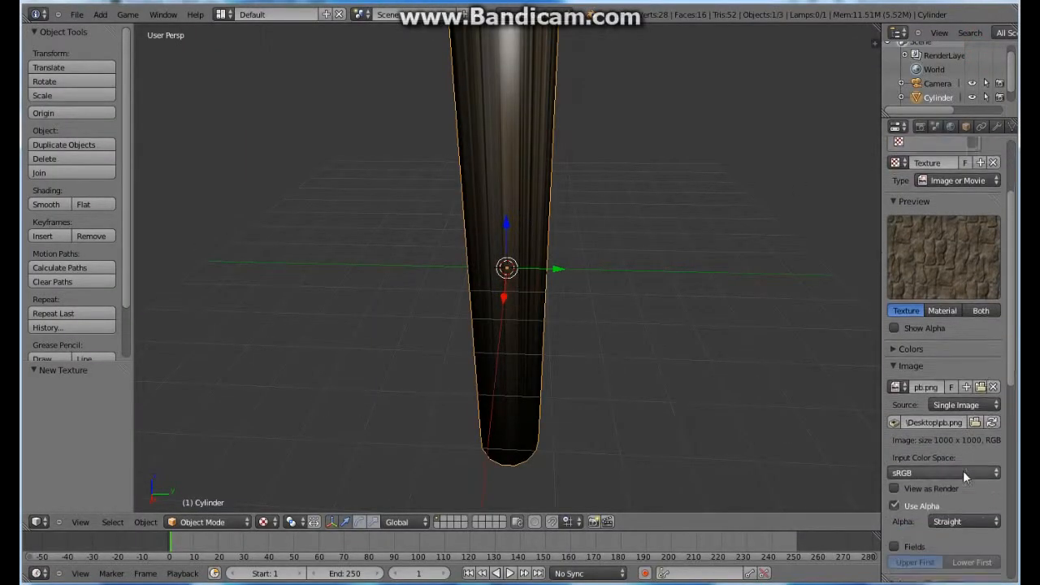
left_click(943, 497)
left_click(910, 438)
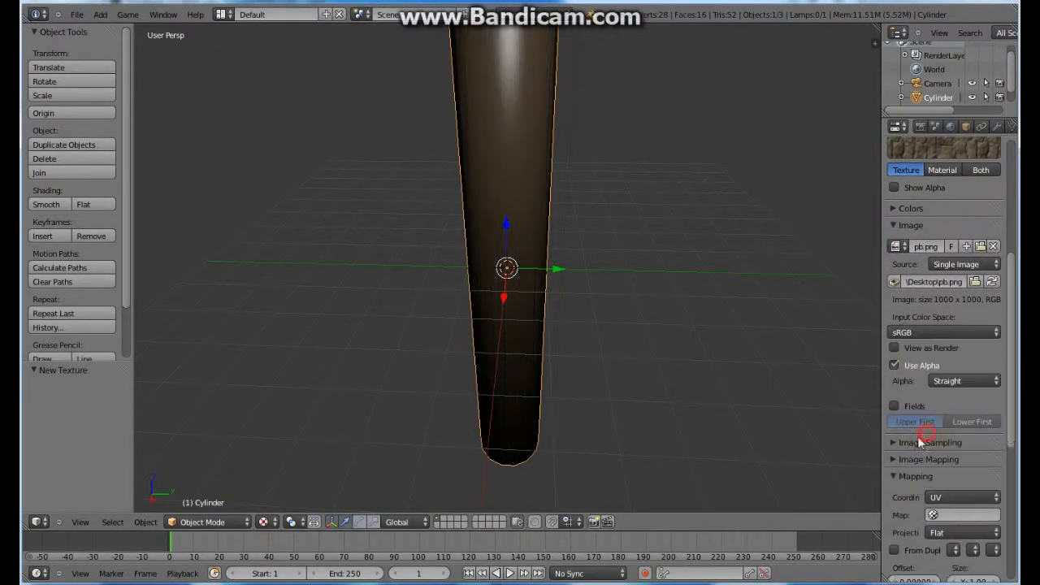
scroll(430, 239, "down", 4)
Put the cylinder in Edit Mode, then enlarge the timeline area and change it to a UV/Image Editor.
left_click(235, 522)
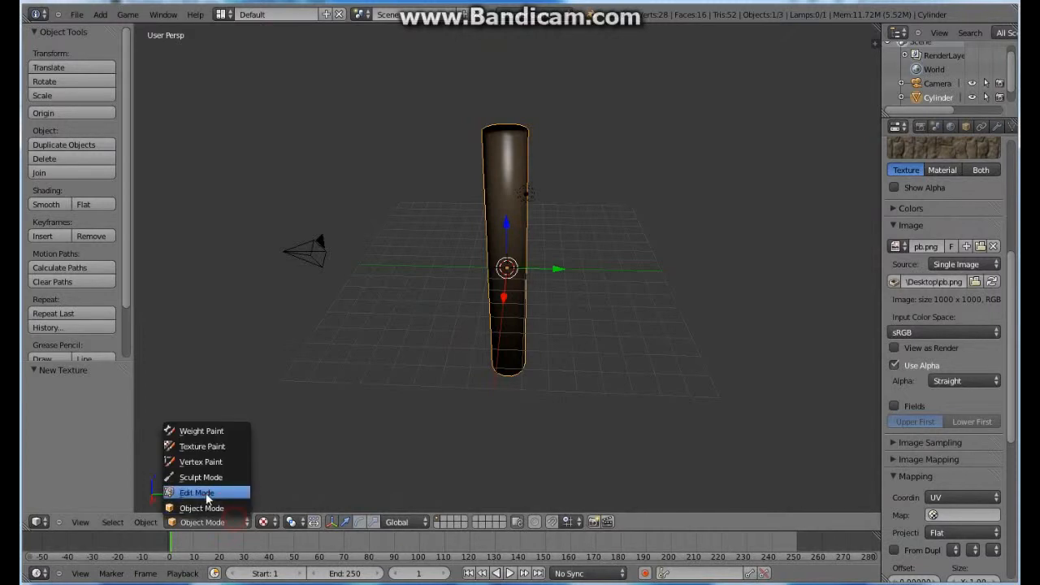
left_click(206, 493)
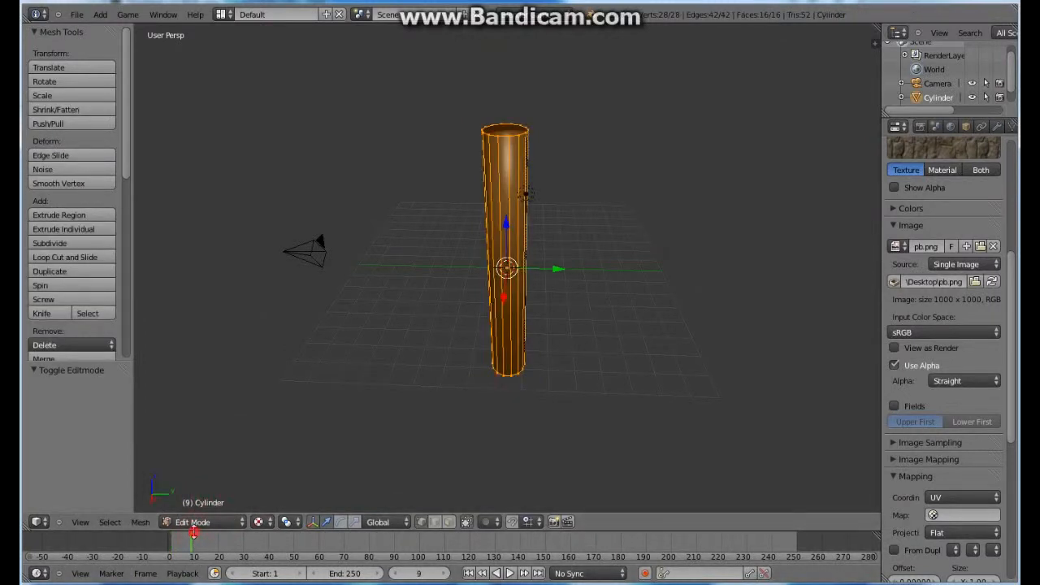
left_click_drag(193, 533, 138, 442)
left_click(38, 573)
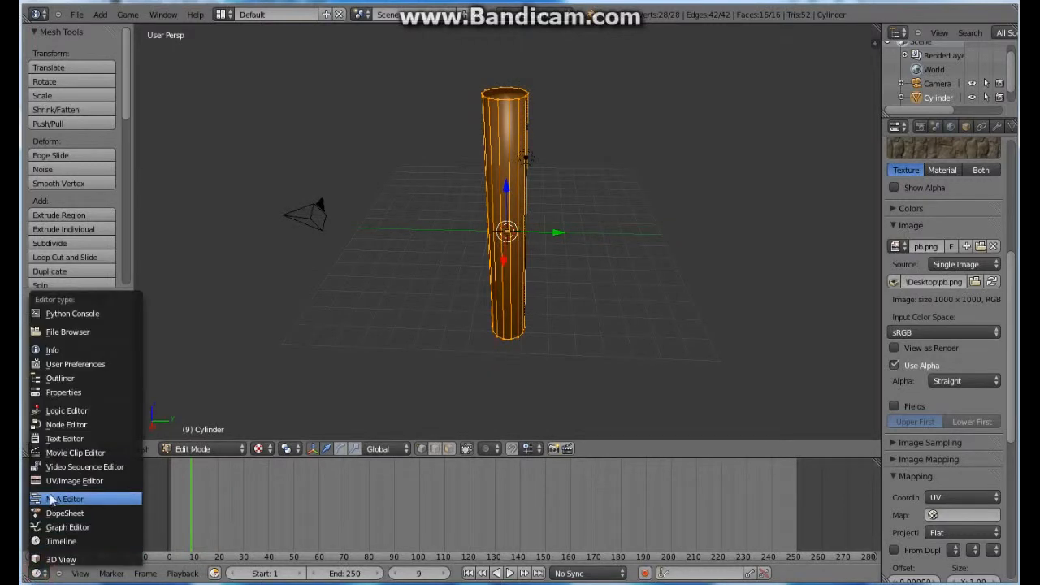
left_click(74, 481)
Unwrap the cylinder with Cylinder Projection, setting its direction to Align to Object.
key("u")
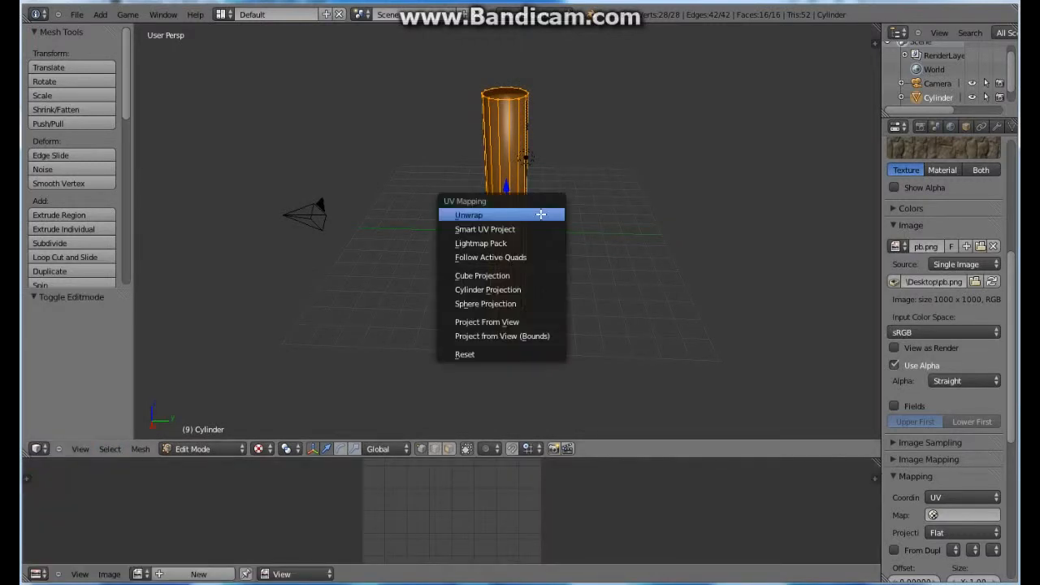
left_click(530, 290)
scroll(483, 202, "up", 3)
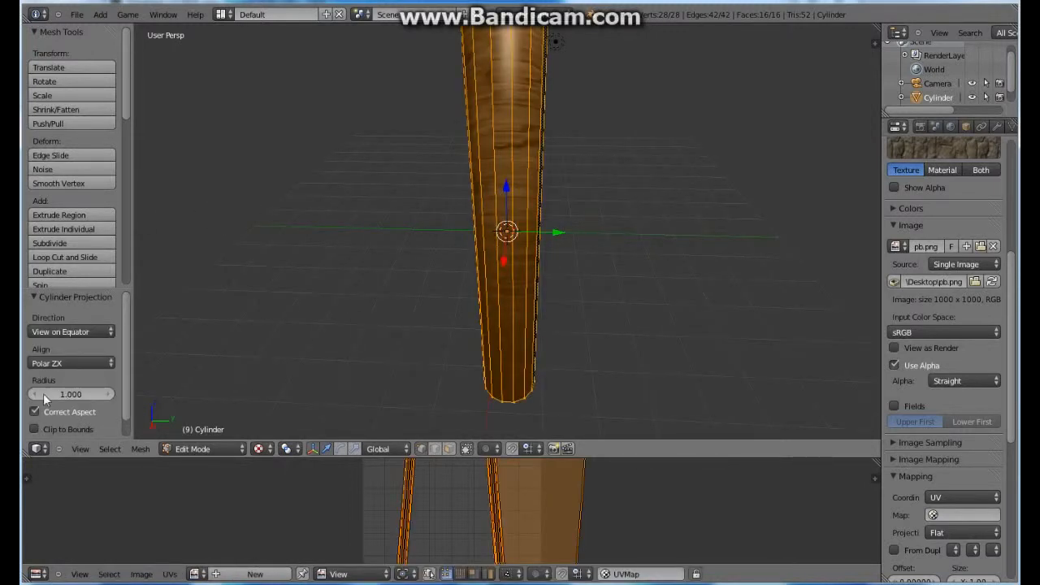
left_click(93, 327)
left_click(73, 286)
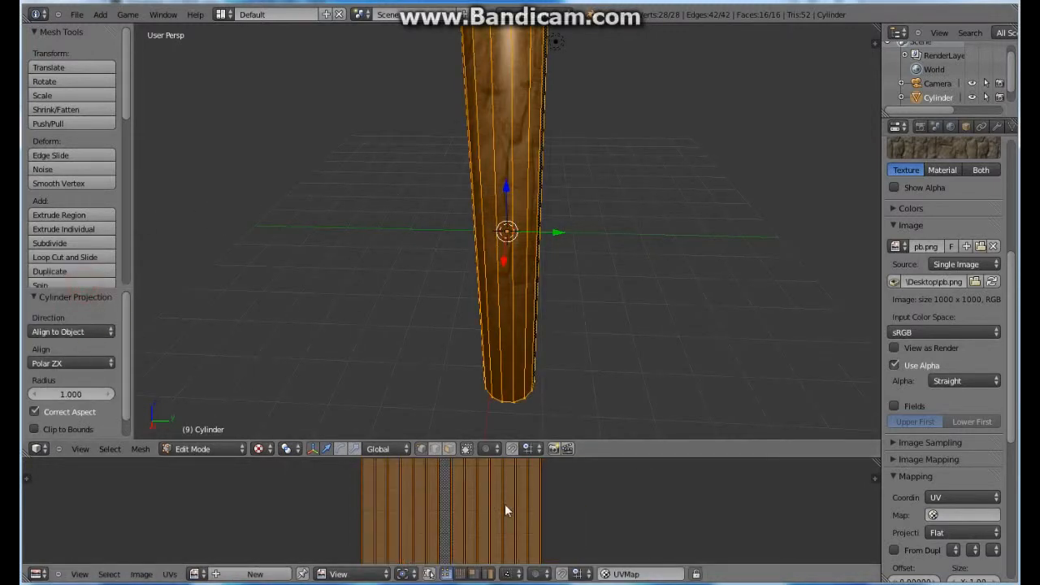
scroll(504, 291, "down", 3)
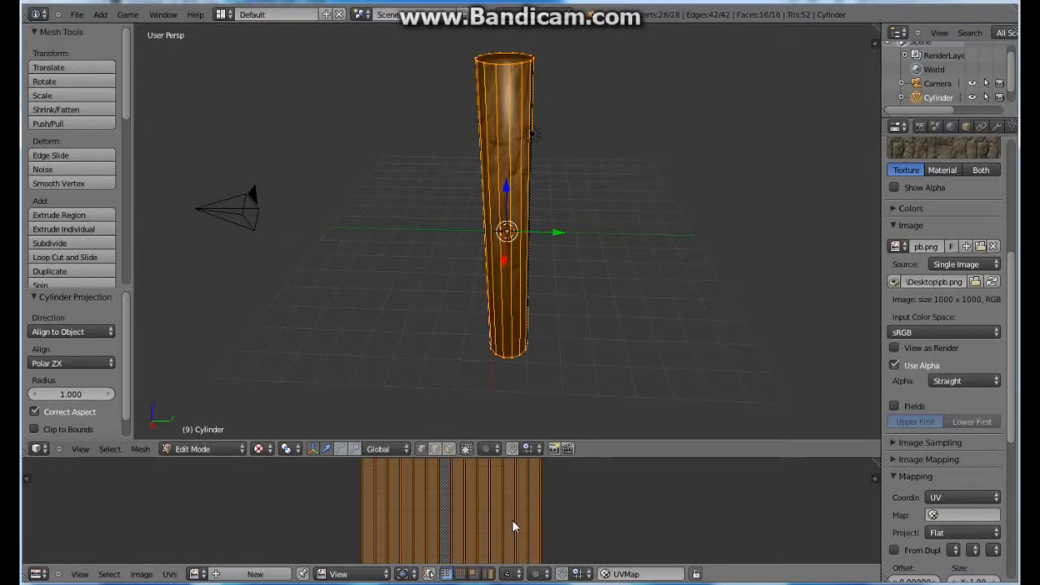
Scale the cylinder's UV layout up by about 4.93 and return to Object Mode to check the bark.
key("s")
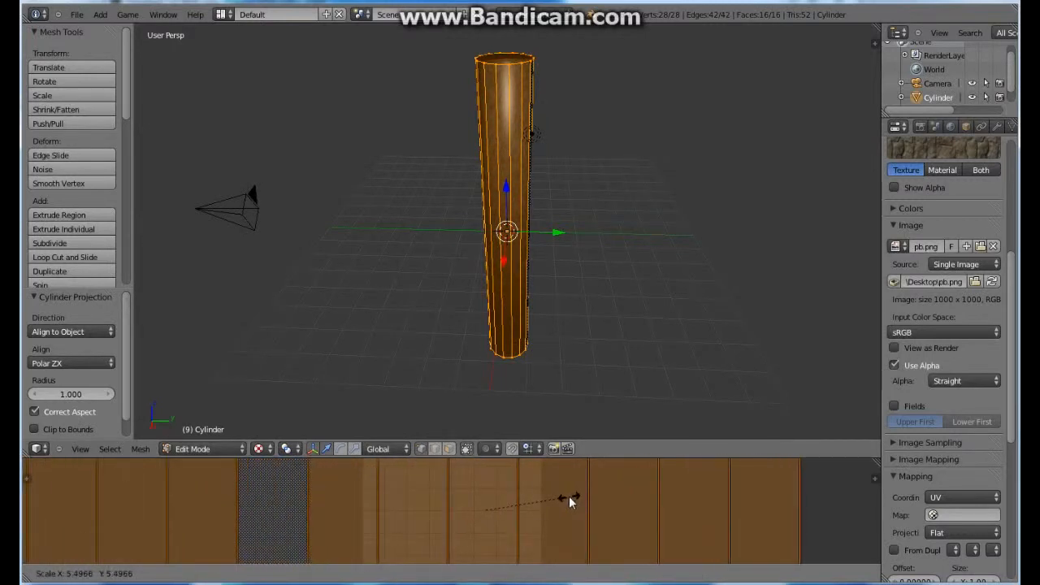
left_click(559, 501)
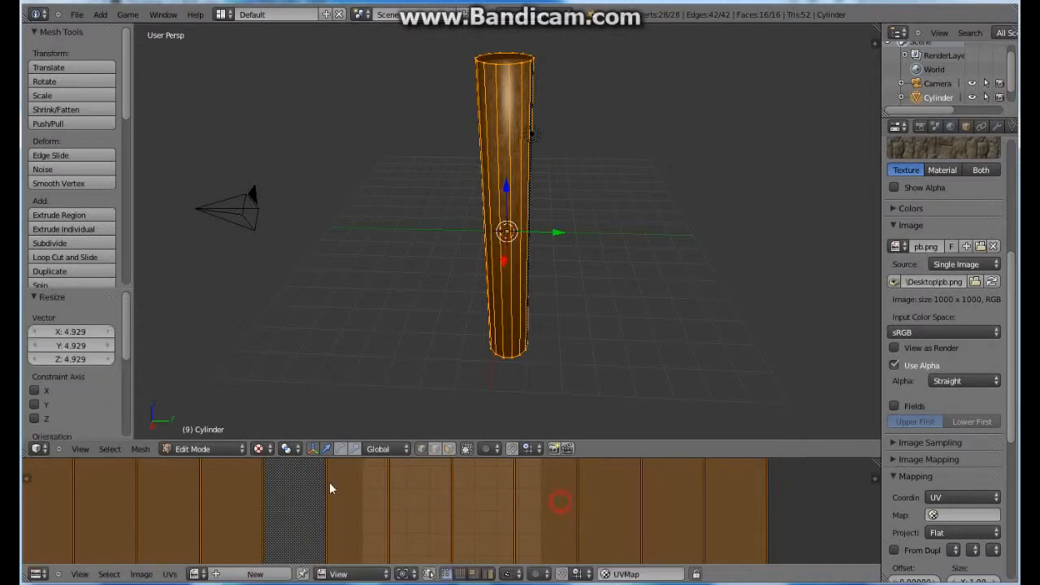
left_click(193, 450)
left_click(195, 434)
scroll(451, 228, "up", 3)
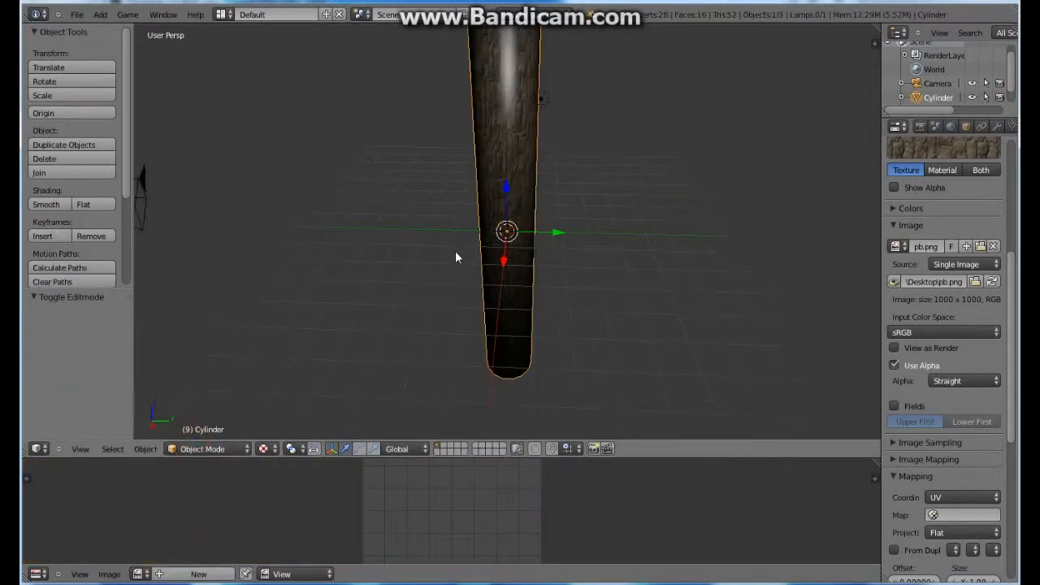
mouse_move(466, 297)
left_mouse_down()
mouse_move(487, 278)
mouse_move(439, 301)
left_mouse_up()
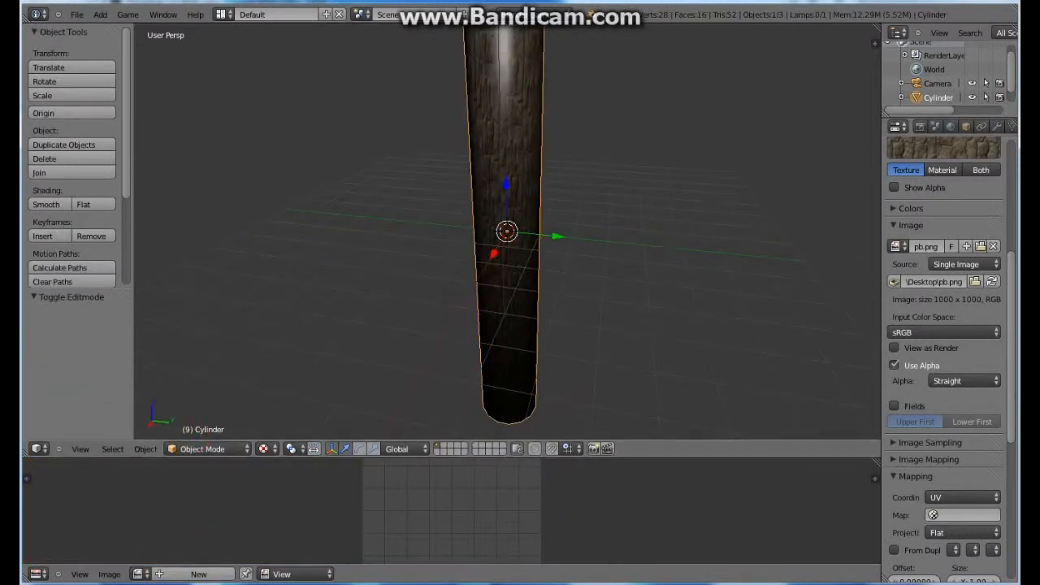
scroll(975, 293, "up", 3)
Enable the texture's specular color influence so the highlight on the cylinder takes the bark's colors.
scroll(932, 400, "down", 10)
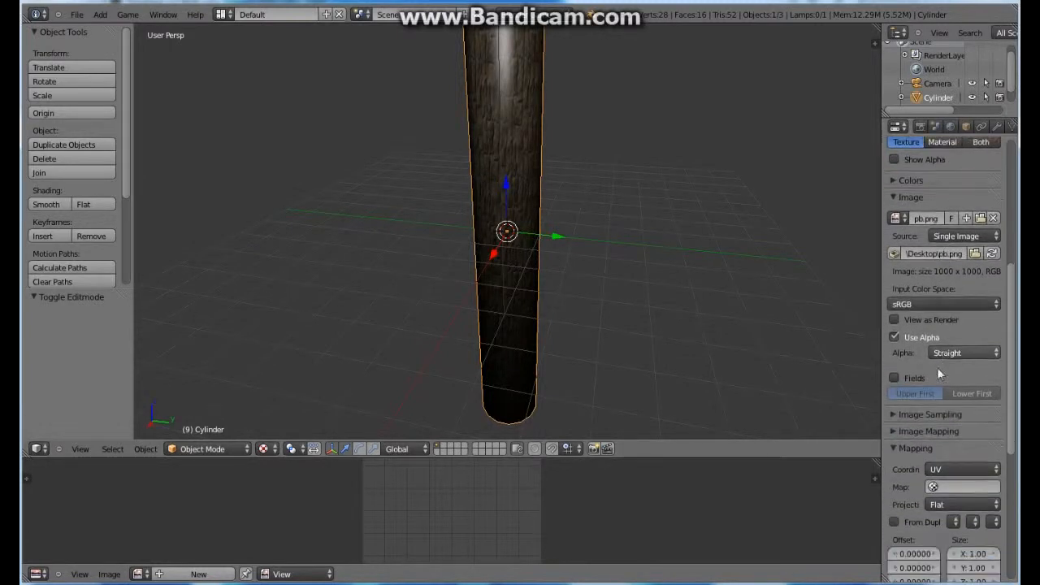
scroll(932, 400, "down", 3)
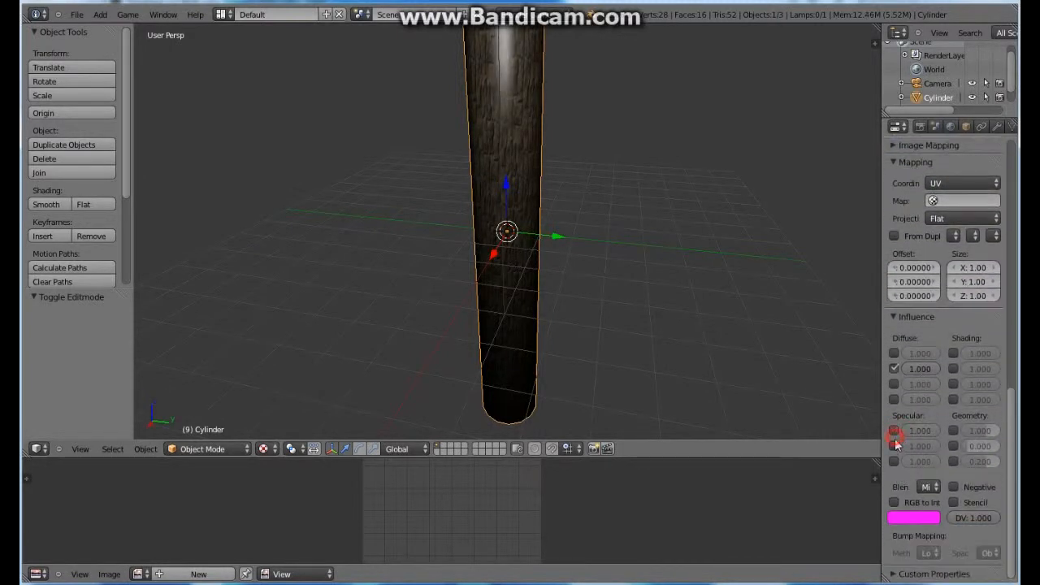
left_click(894, 446)
left_click_drag(540, 142, 474, 105)
left_click_drag(627, 142, 340, 375)
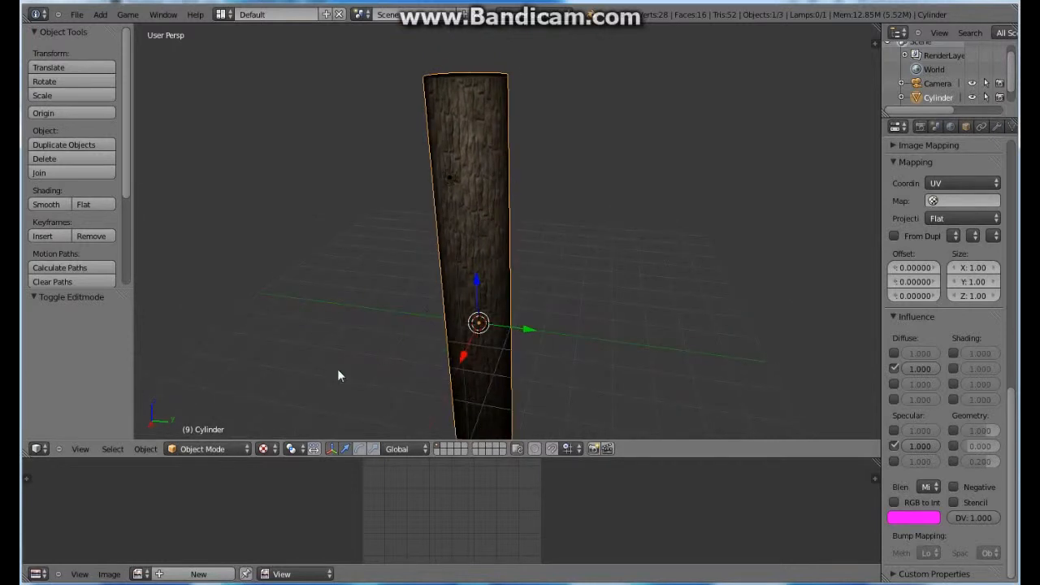
Stretch the cylinder's UV layout along Y by about 1.575 in Edit Mode and return to Object Mode.
left_click(202, 448)
left_click(214, 423)
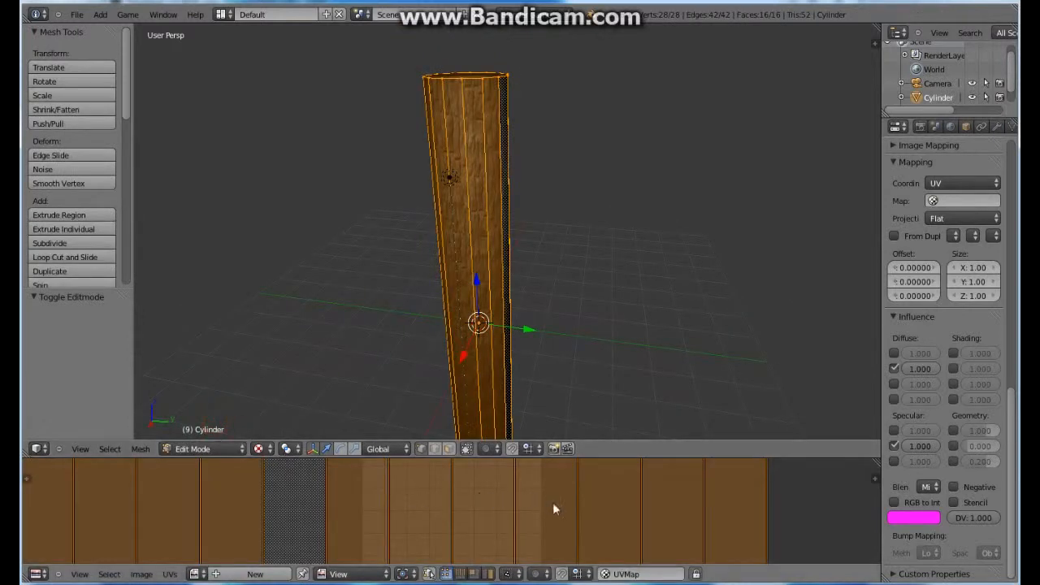
key("s")
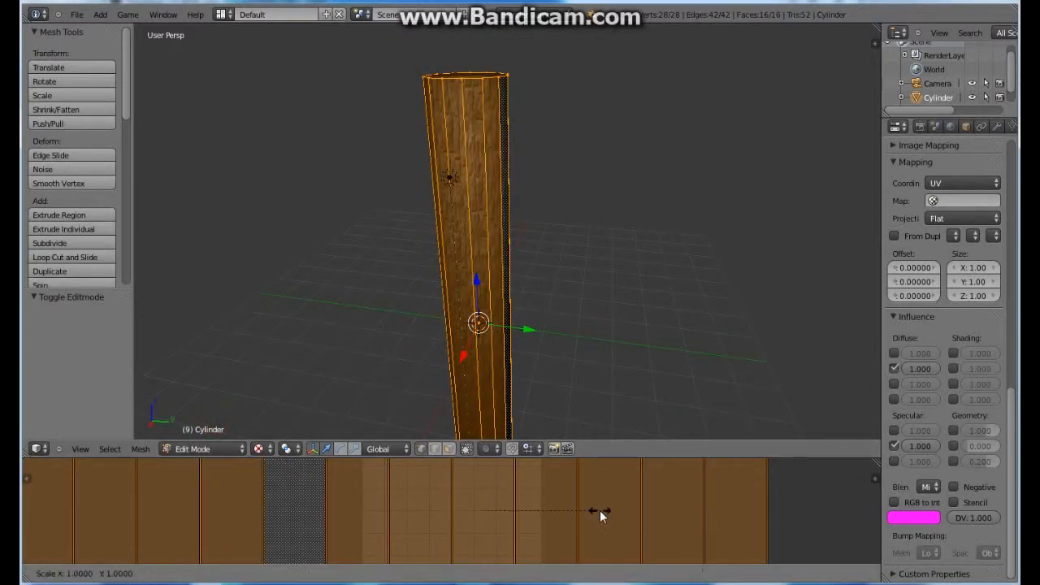
key("y")
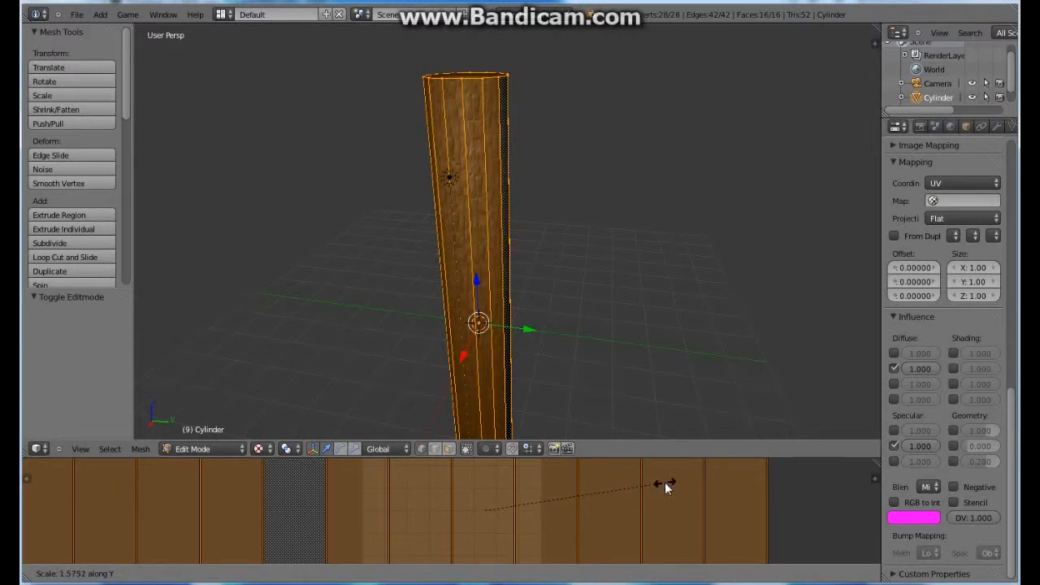
left_click(664, 482)
left_click(185, 449)
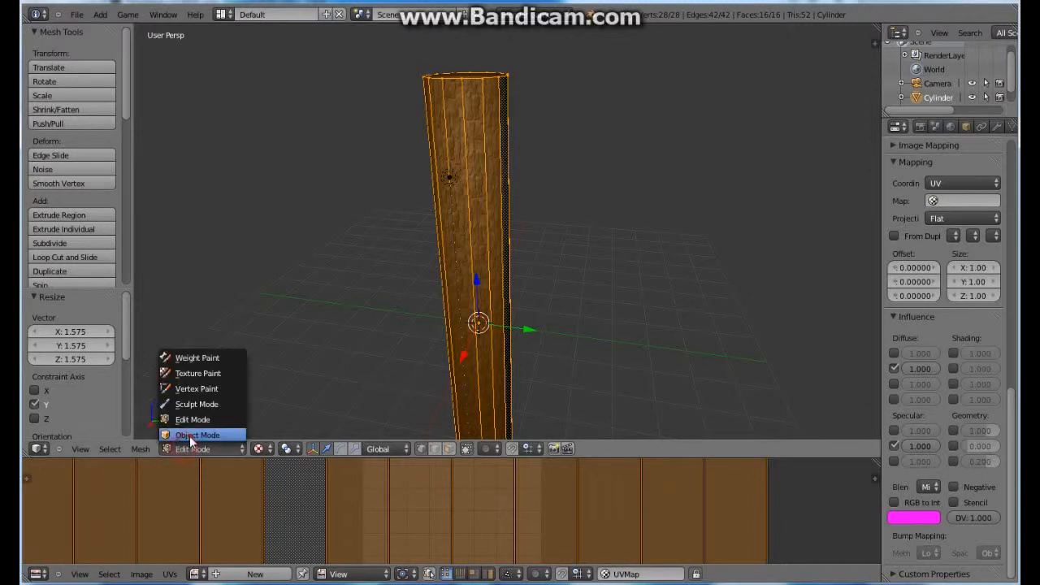
left_click(193, 431)
Examine the bark texture on the cylinder up close and from several angles.
scroll(520, 284, "up", 3)
scroll(478, 297, "down", 1)
left_click_drag(478, 297, 494, 273)
scroll(494, 276, "down", 2)
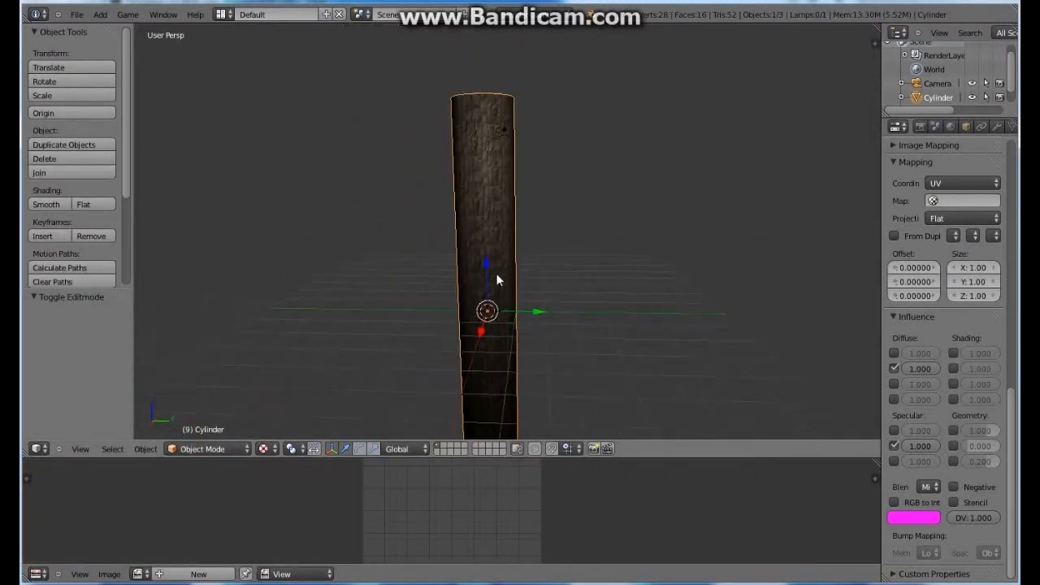
scroll(532, 289, "up", 2)
scroll(556, 286, "down", 2)
left_click_drag(559, 301, 549, 309)
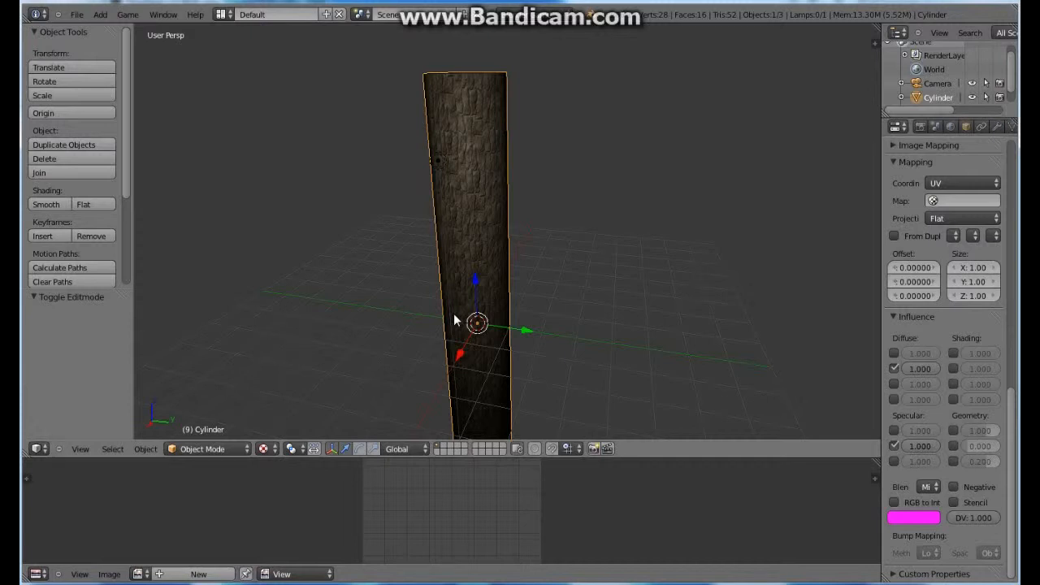
left_click_drag(455, 321, 468, 262)
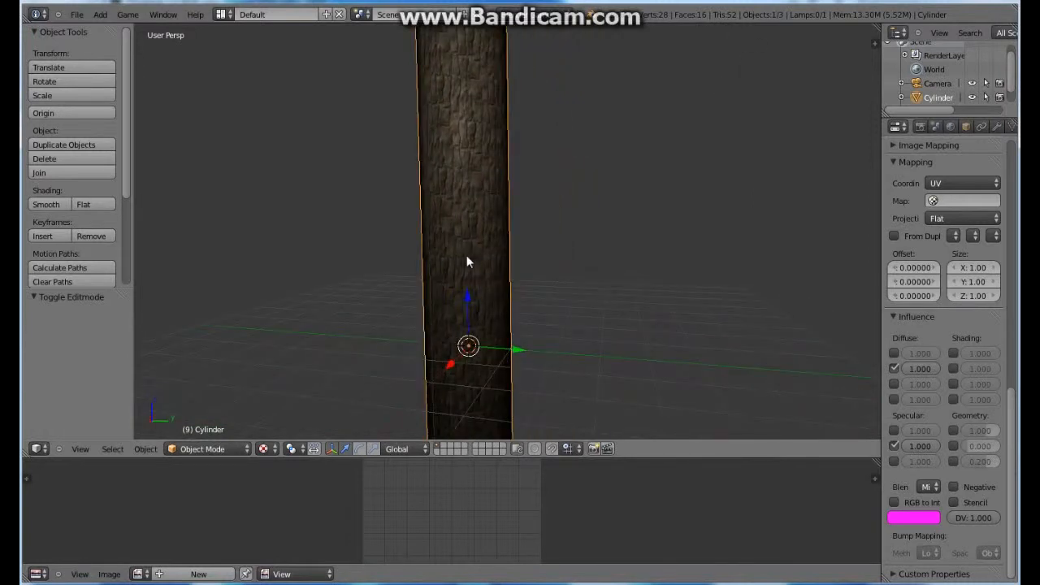